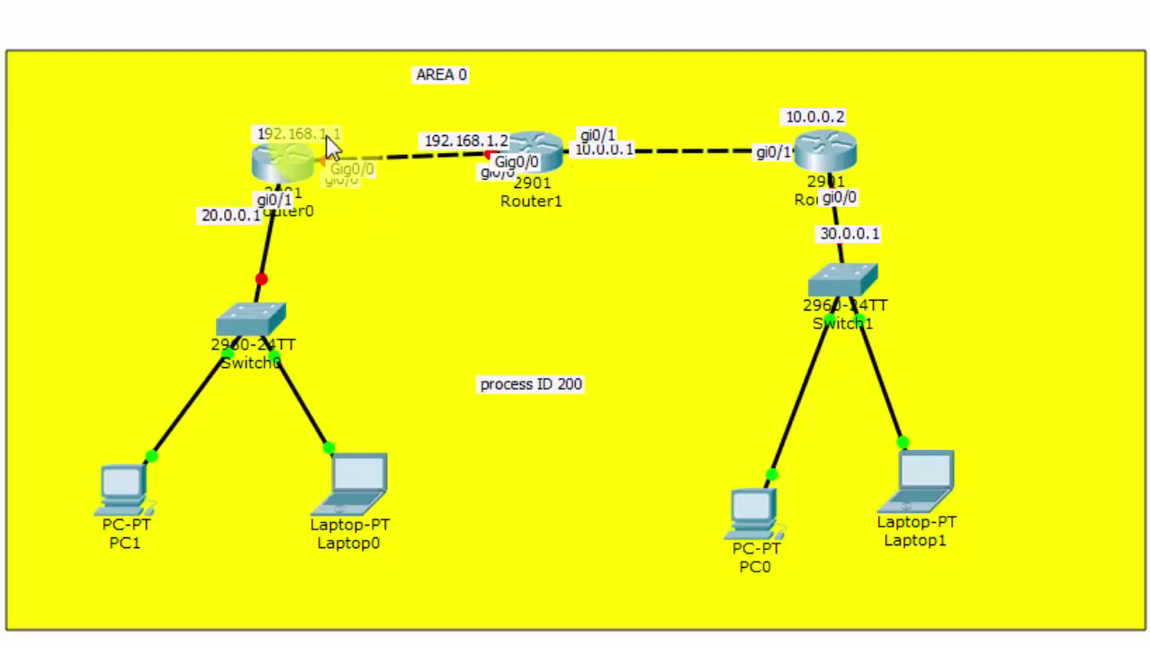
Open Router0's command line and answer no to the initial configuration dialog.
{"action": "left_click", "coordinate": [284, 166]}
{"action": "left_click", "coordinate": [558, 65]}
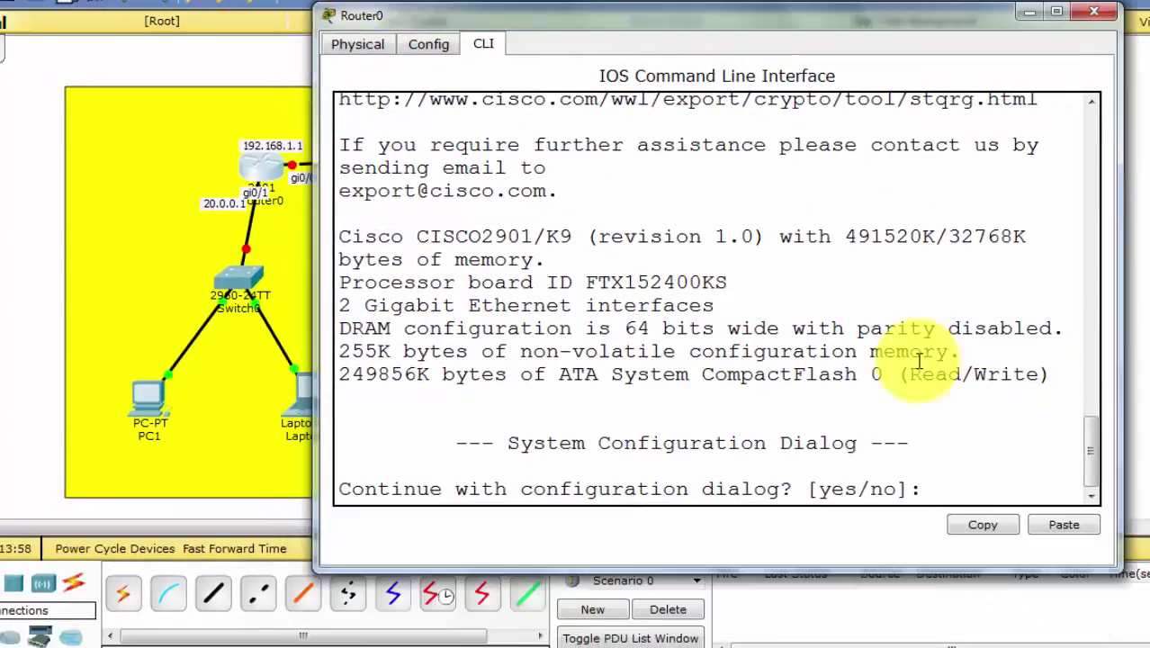
{"action": "type", "text": "no"}
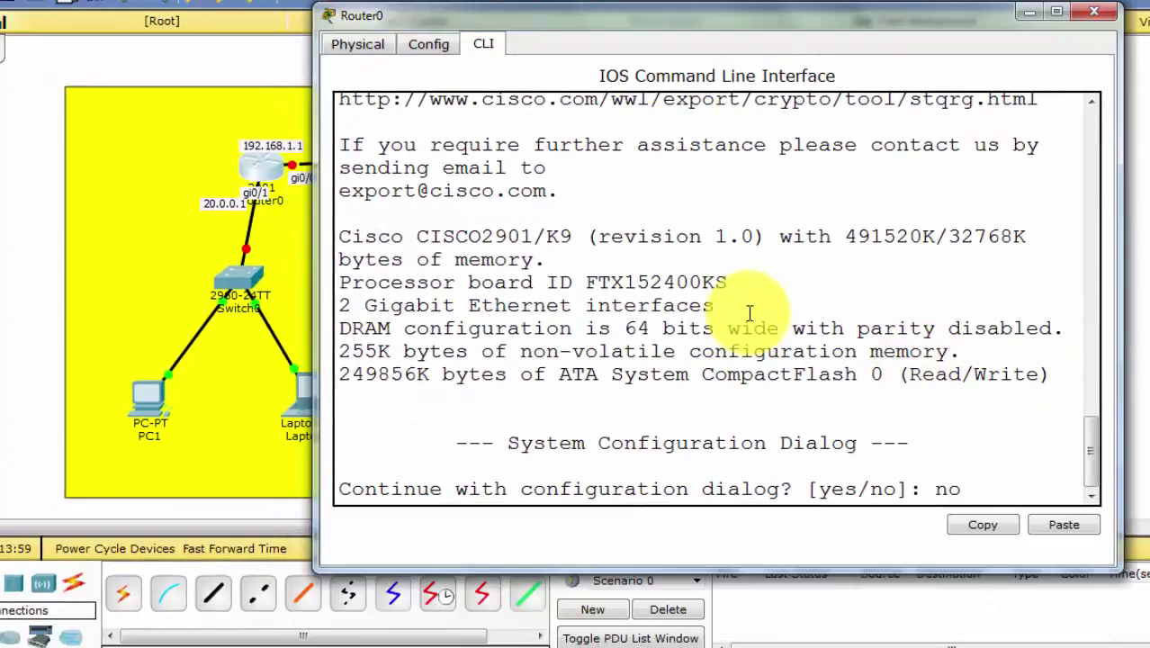
{"action": "key", "text": "Return"}
{"action": "key", "text": "Return"}
Enter privileged mode on Router0 and switch to global configuration mode with configure terminal.
{"action": "type", "text": "en"}
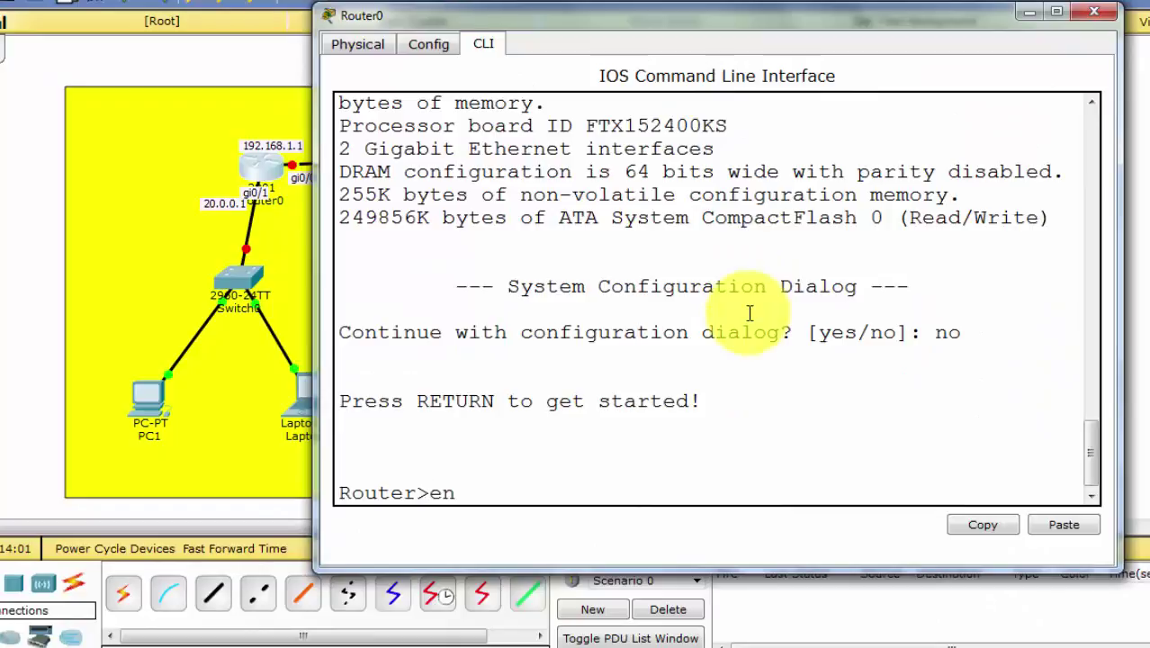
{"action": "key", "text": "Return"}
{"action": "type", "text": "conf"}
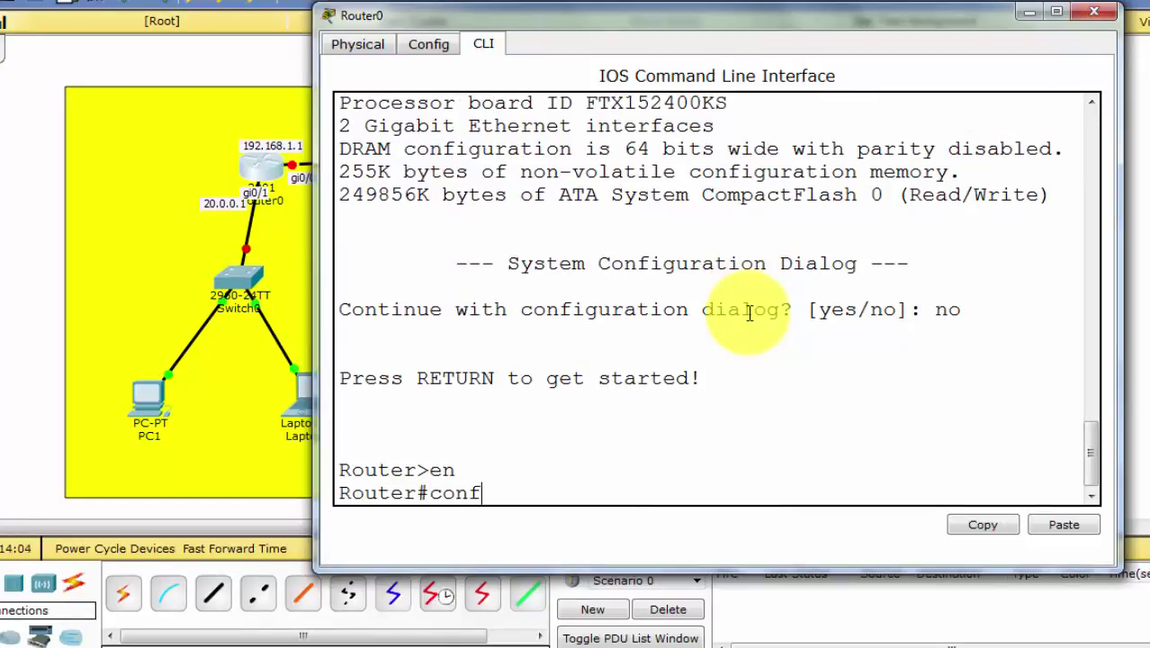
{"action": "key", "text": "Tab"}
{"action": "type", "text": "t"}
{"action": "key", "text": "Tab"}
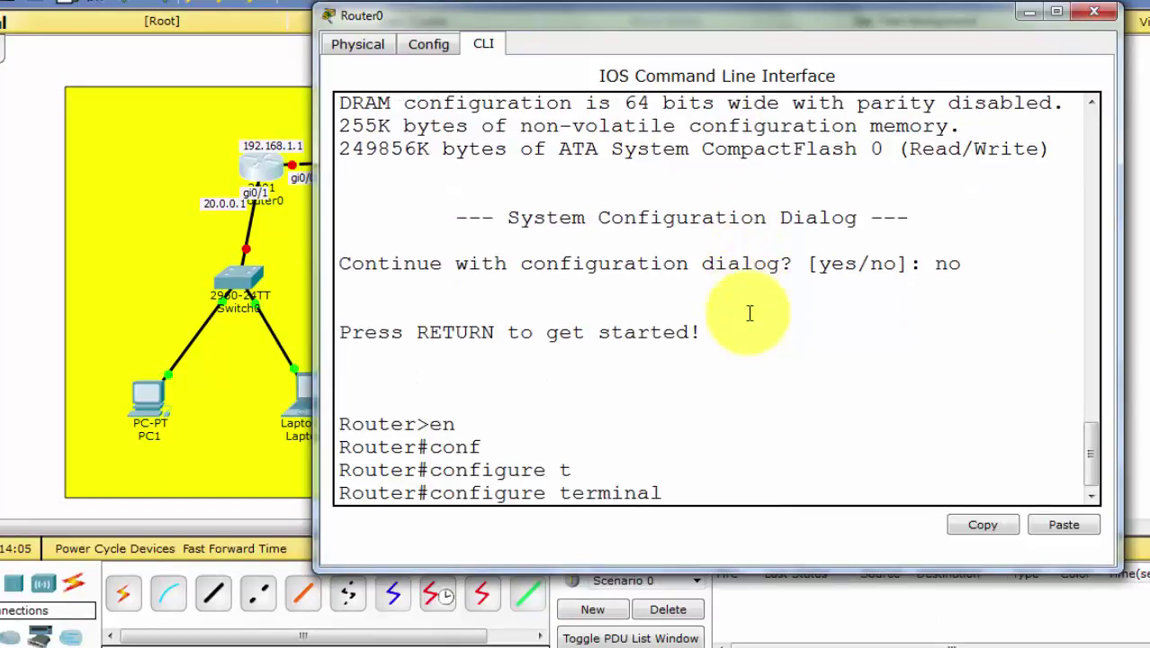
{"action": "key", "text": "Return"}
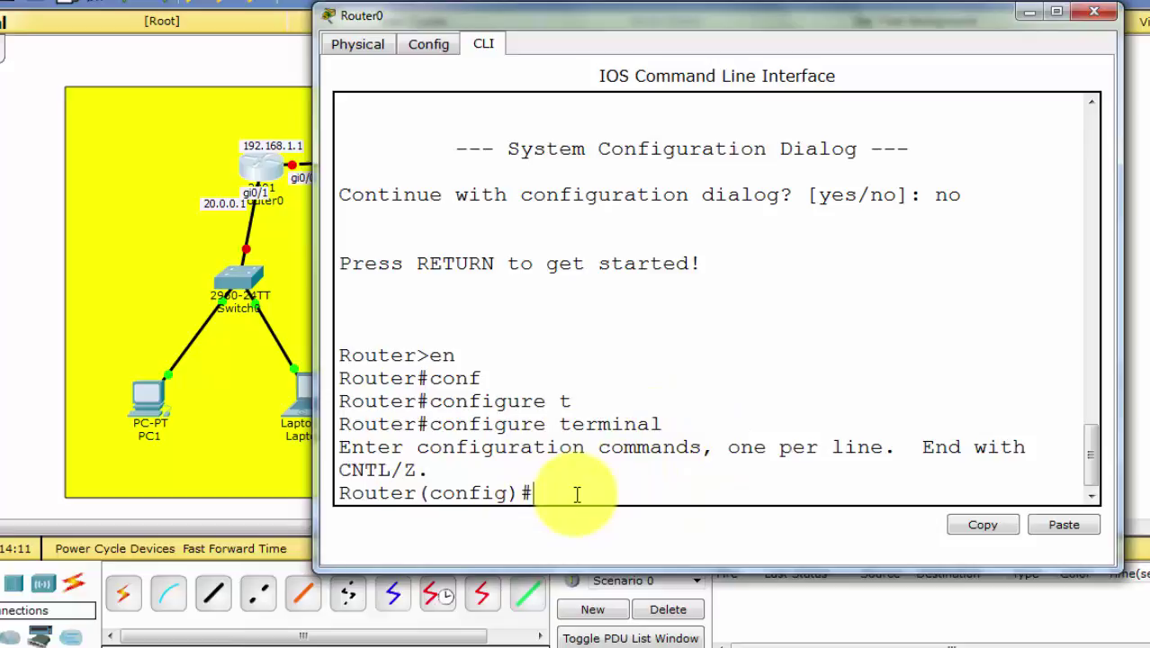
Enter interface configuration mode for gigabitEthernet 0/0 on Router0.
{"action": "type", "text": "int"}
{"action": "key", "text": "Tab"}
{"action": "type", "text": "gi"}
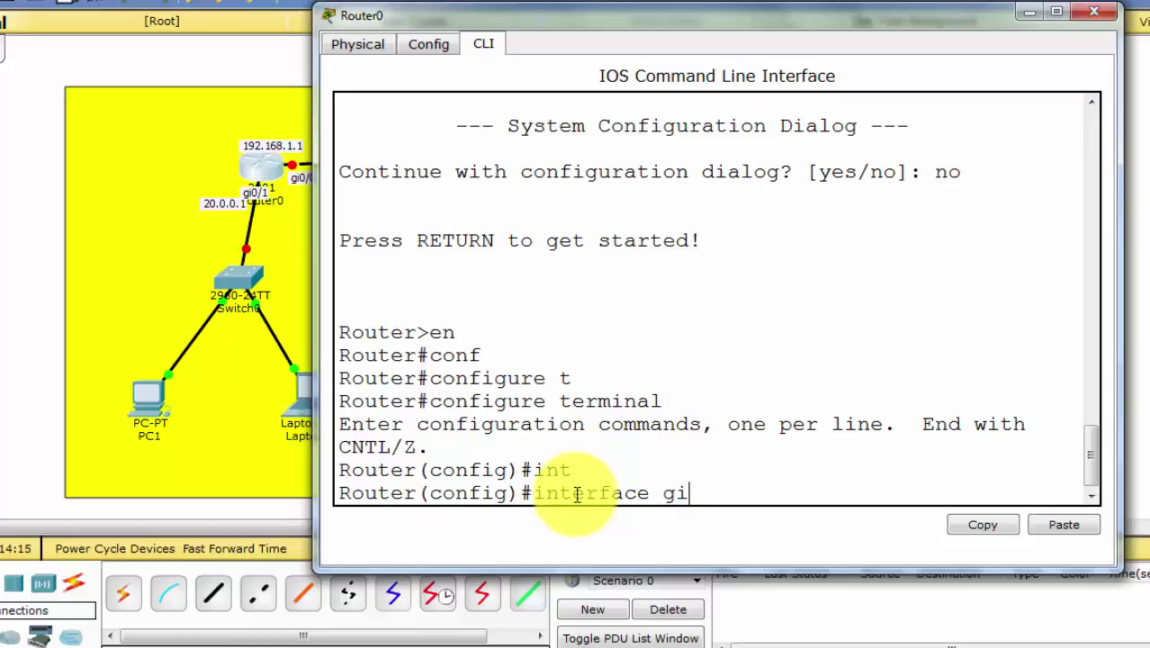
{"action": "key", "text": "Tab"}
{"action": "type", "text": "0/0"}
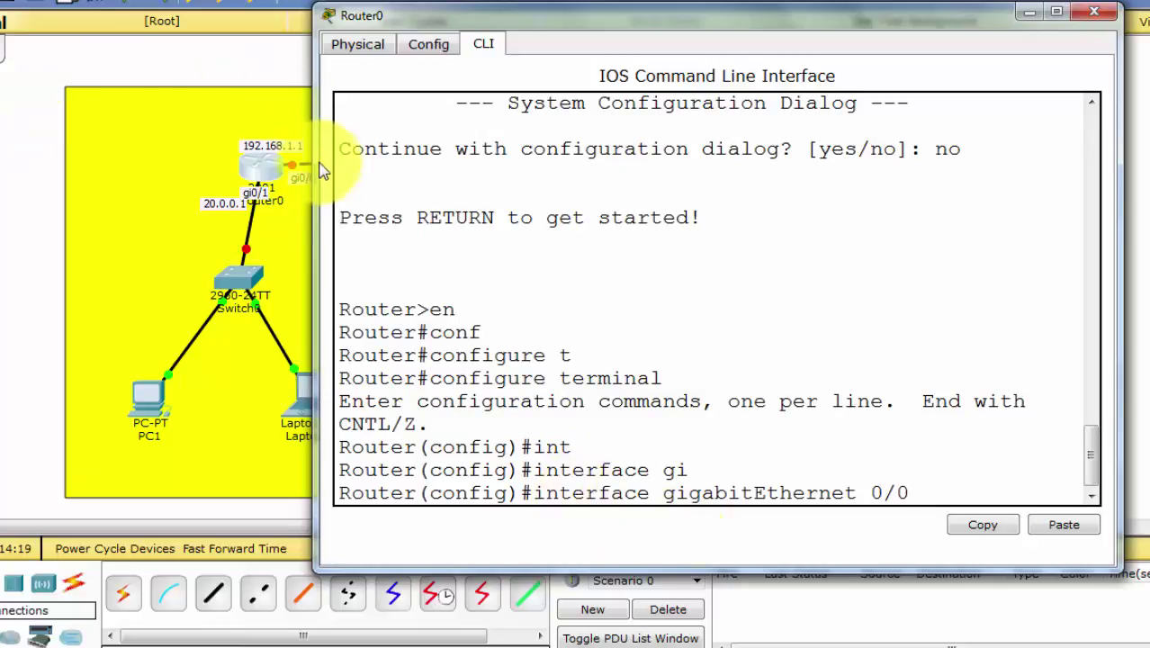
{"action": "left_click_drag", "start_coordinate": [441, 16], "coordinate": [403, 12]}
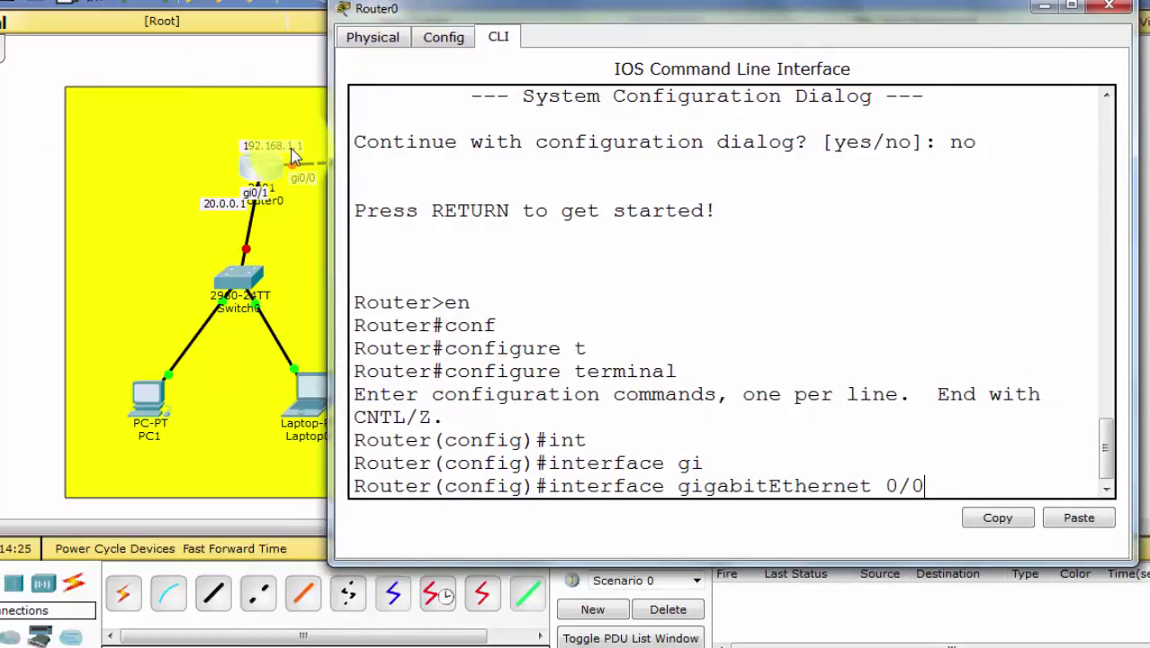
{"action": "left_click", "coordinate": [772, 486]}
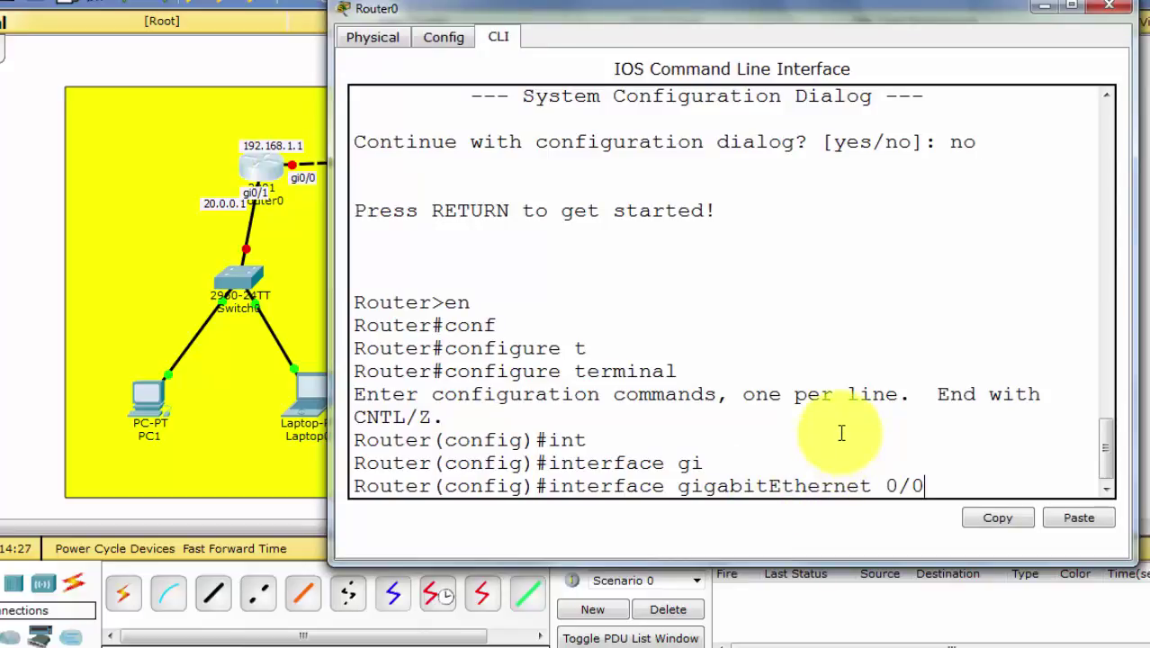
{"action": "key", "text": "Return"}
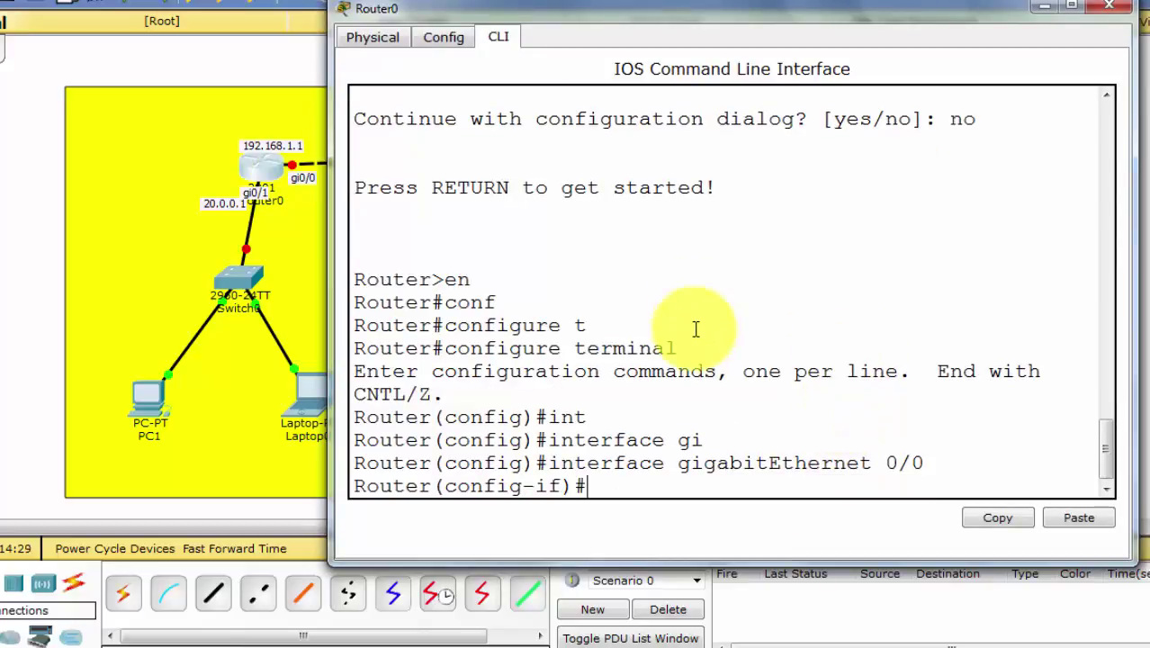
Assign IP address 192.168.1.1 with subnet mask 255.255.255.0 to Router0's gigabitEthernet 0/0.
{"action": "type", "text": "ip add"}
{"action": "key", "text": "Tab"}
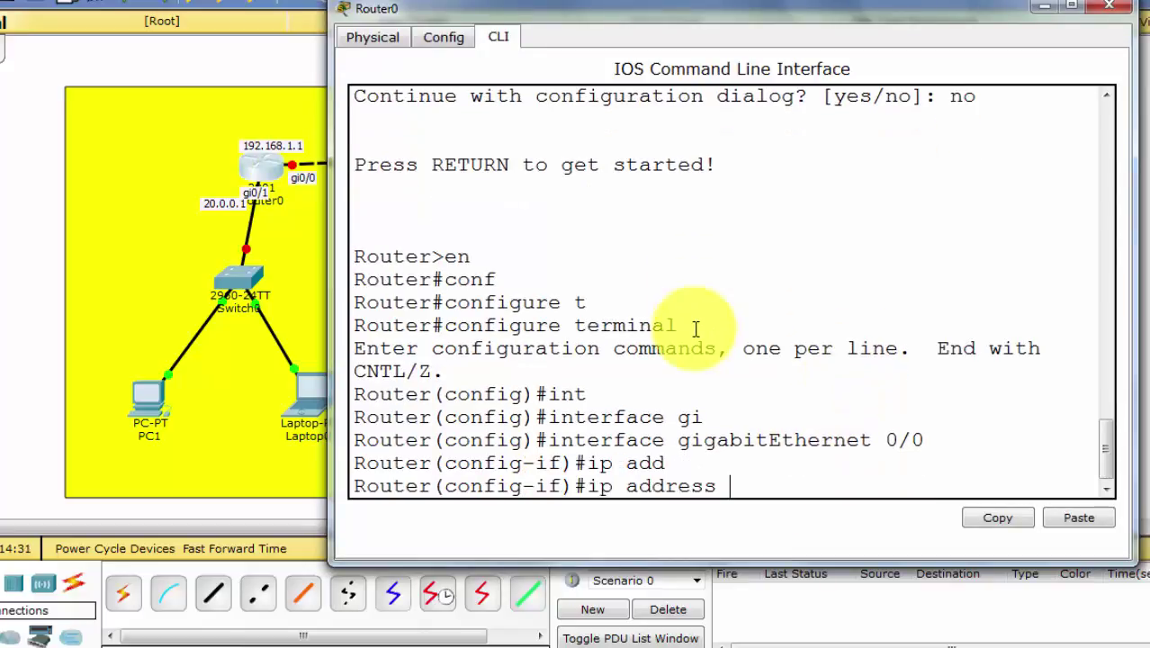
{"action": "type", "text": "192.168."}
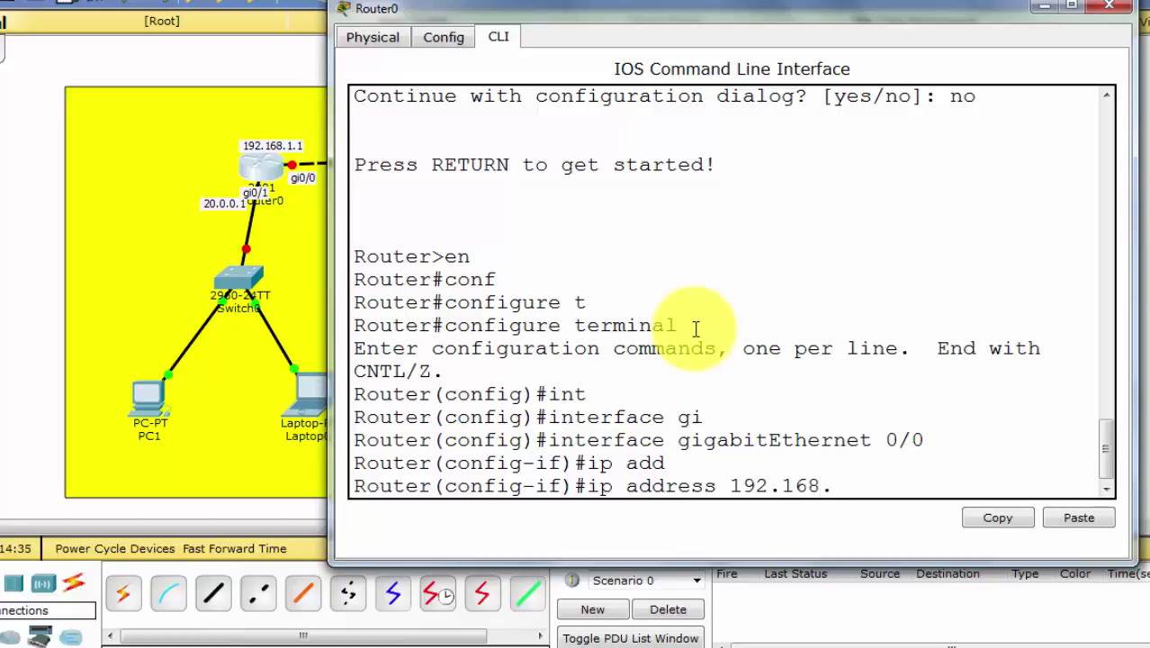
{"action": "type", "text": "1.1 255."}
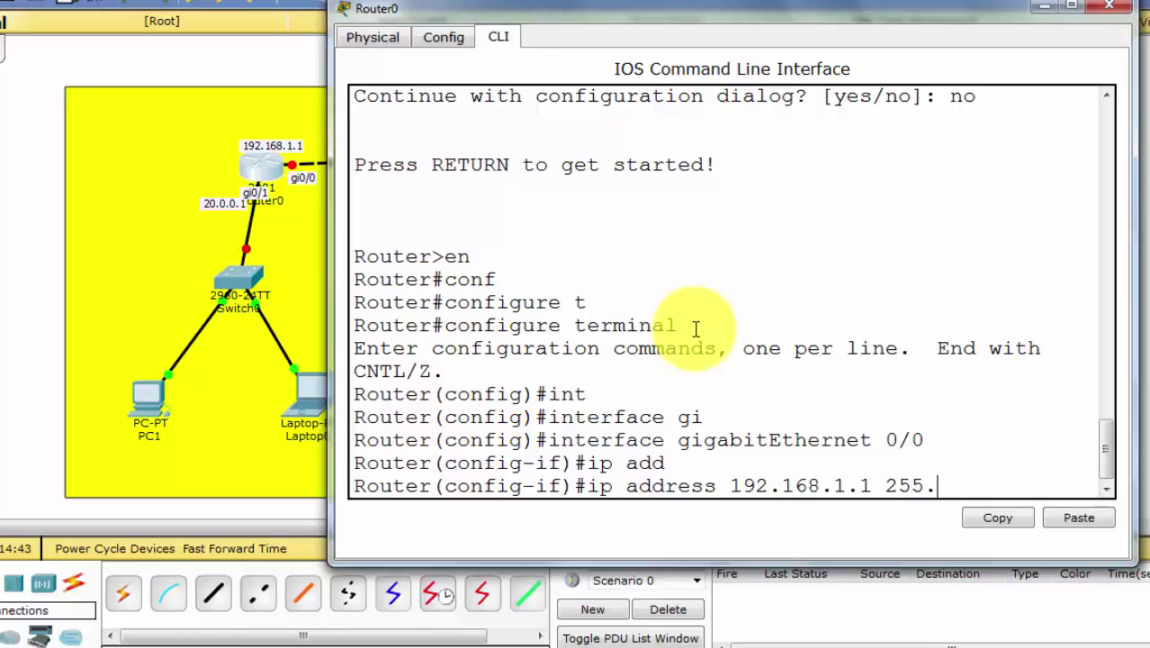
{"action": "type", "text": "255.255.0"}
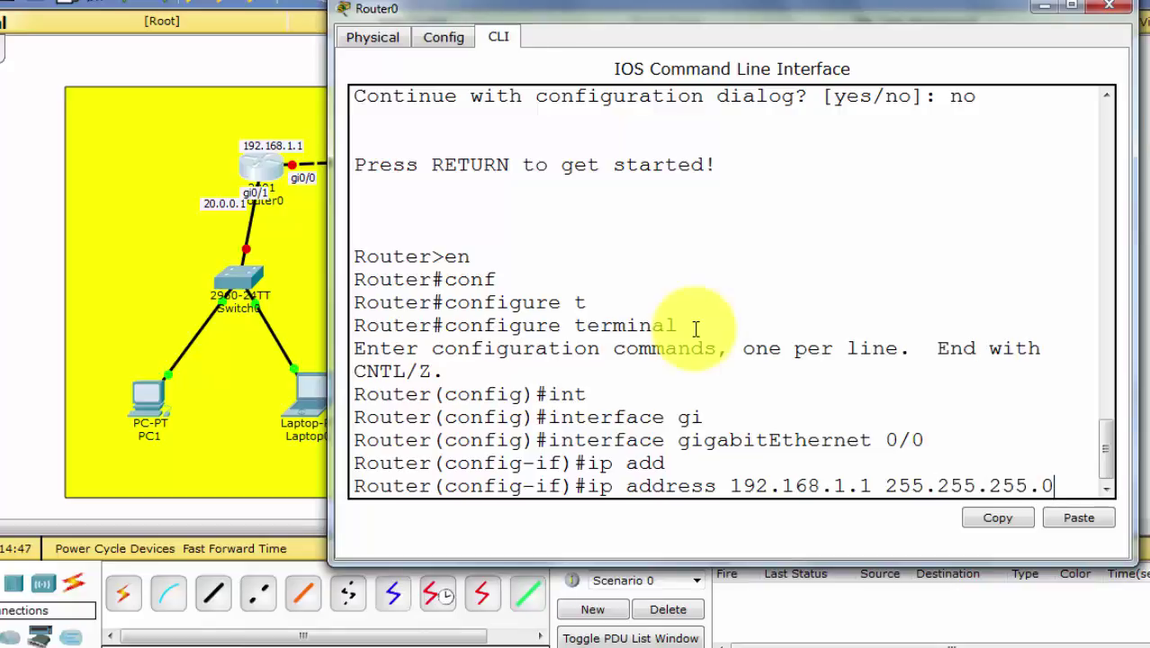
{"action": "key", "text": "Return"}
Enable gigabitEthernet 0/0 with no shutdown and exit to global configuration mode.
{"action": "type", "text": "no s"}
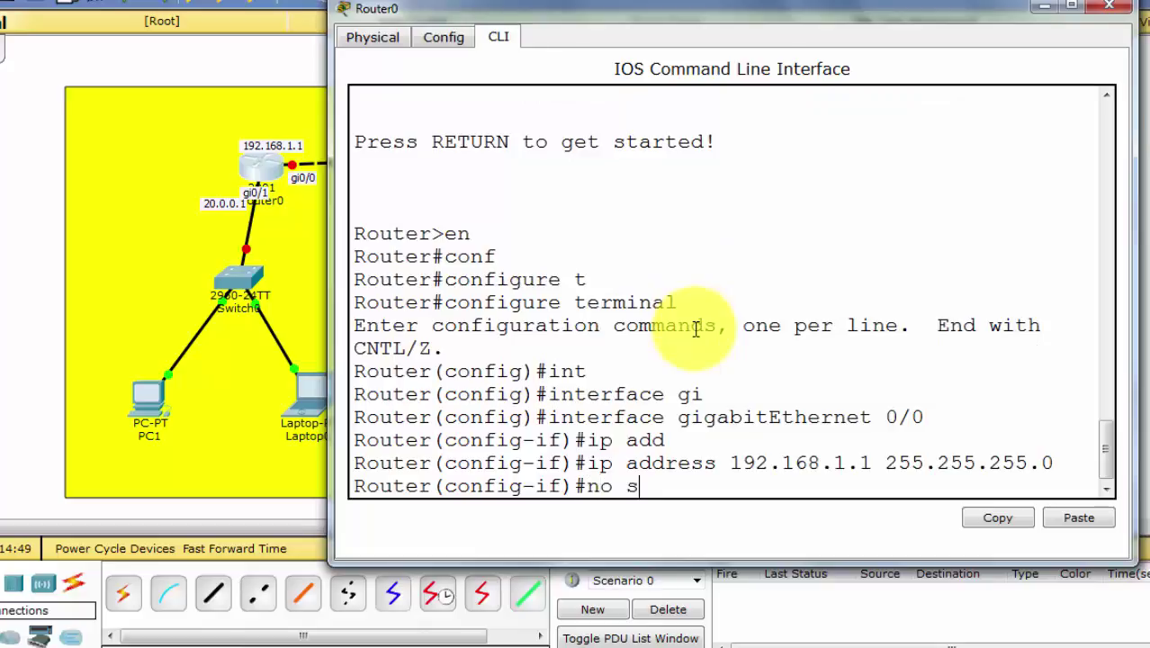
{"action": "type", "text": "hut"}
{"action": "key", "text": "Tab"}
{"action": "key", "text": "Return"}
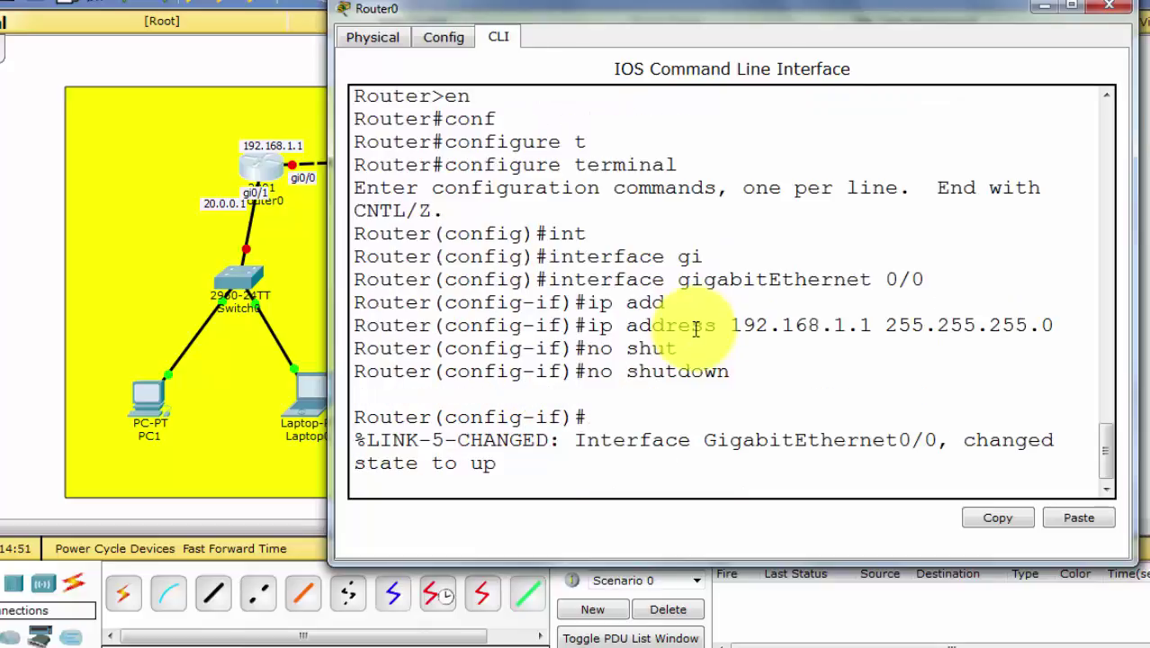
{"action": "key", "text": "Return"}
{"action": "type", "text": "exit"}
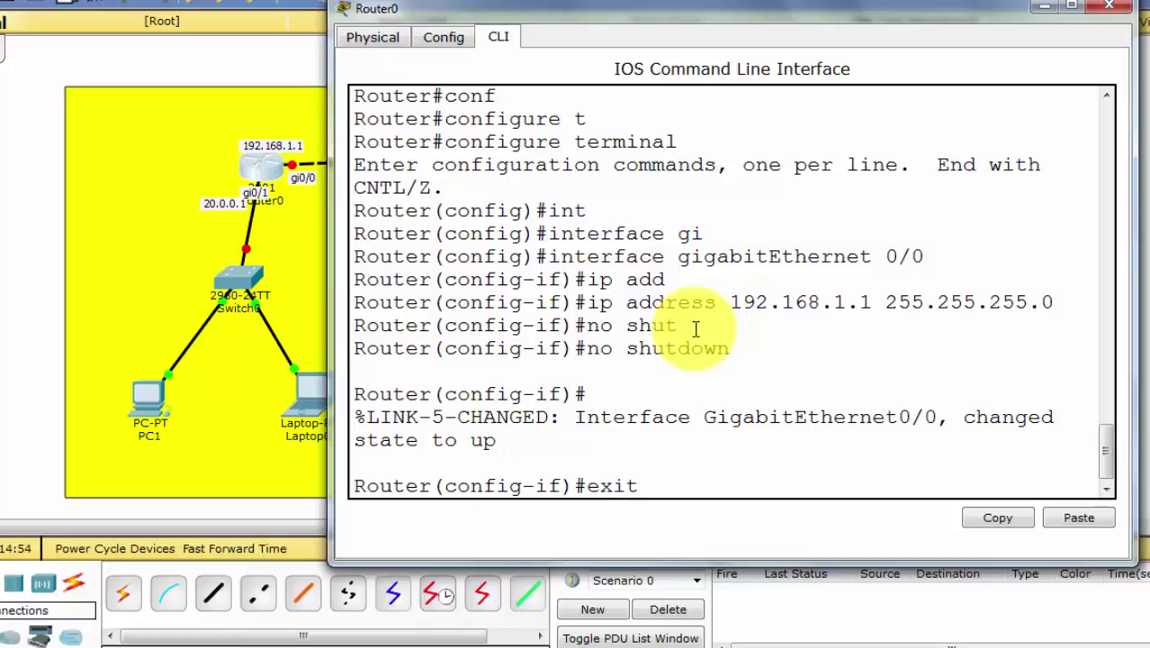
{"action": "key", "text": "Return"}
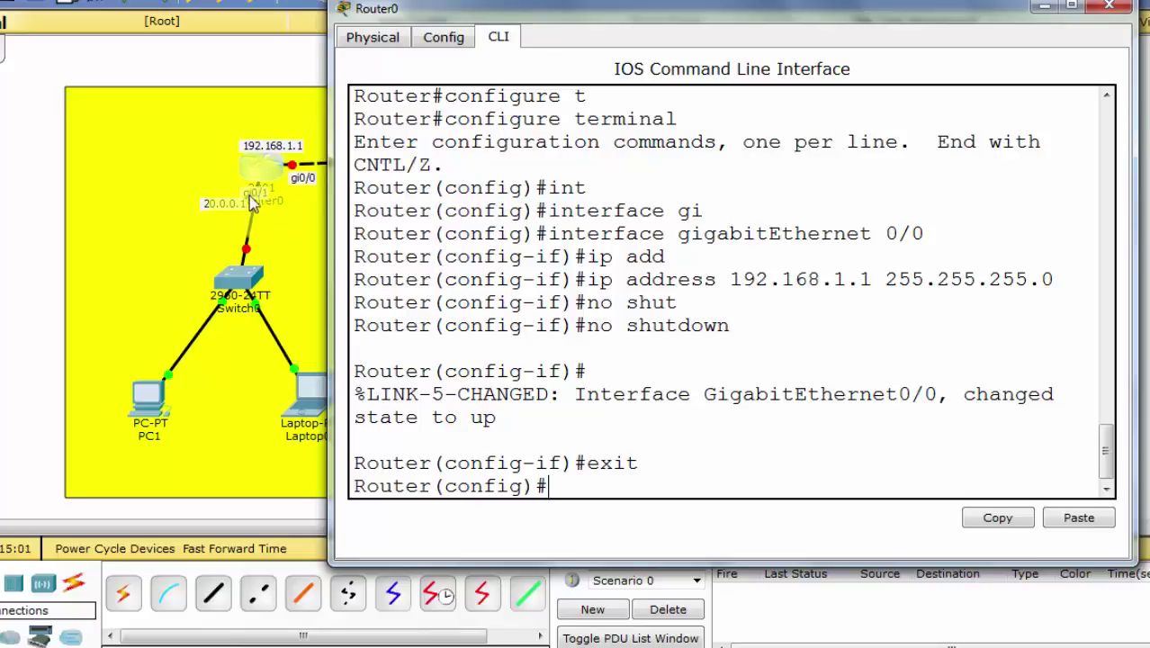
Enter interface configuration mode for gigabitEthernet 0/1 on Router0.
{"action": "left_click", "coordinate": [593, 487]}
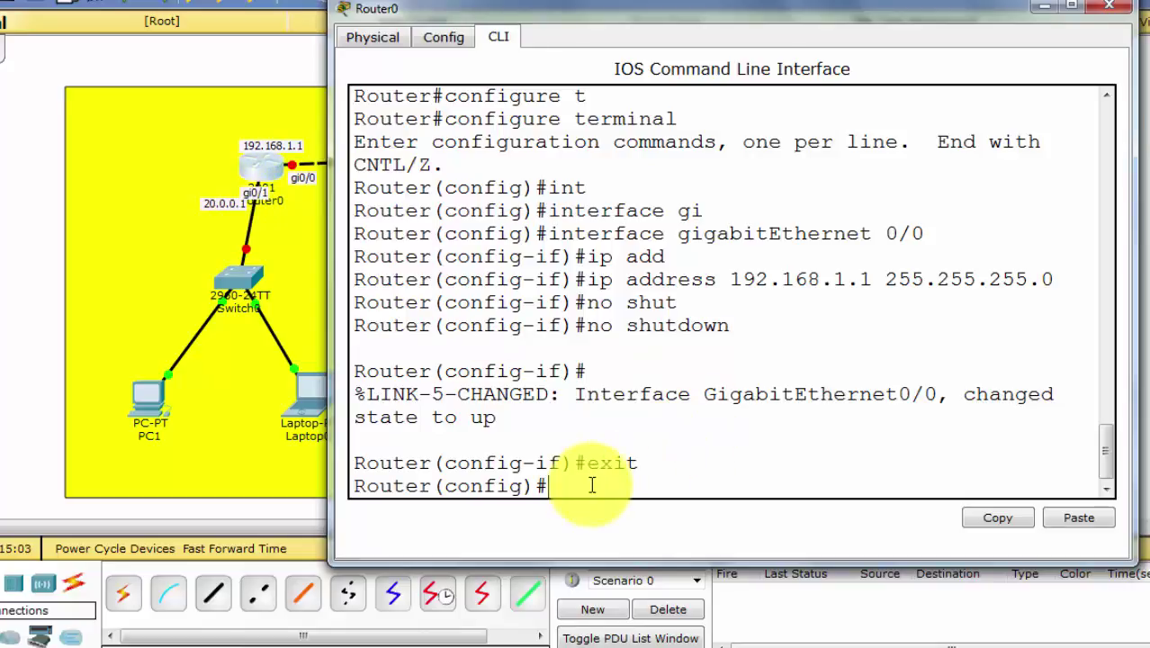
{"action": "type", "text": "int"}
{"action": "key", "text": "Tab"}
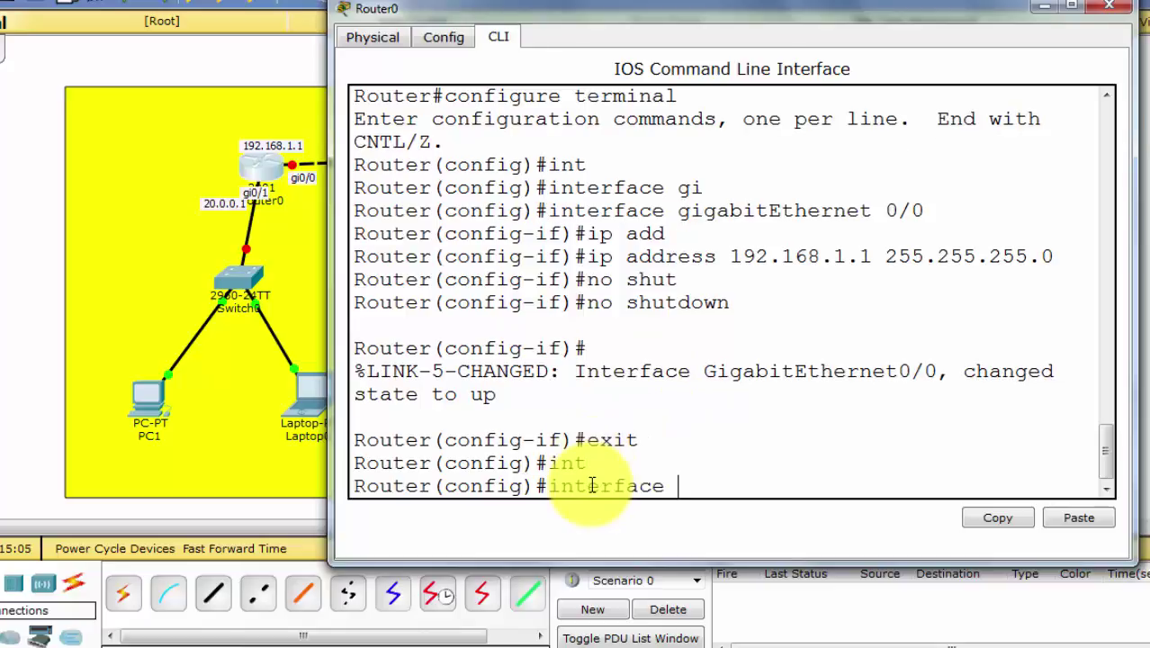
{"action": "type", "text": "gi"}
{"action": "key", "text": "Tab"}
{"action": "type", "text": "0/1"}
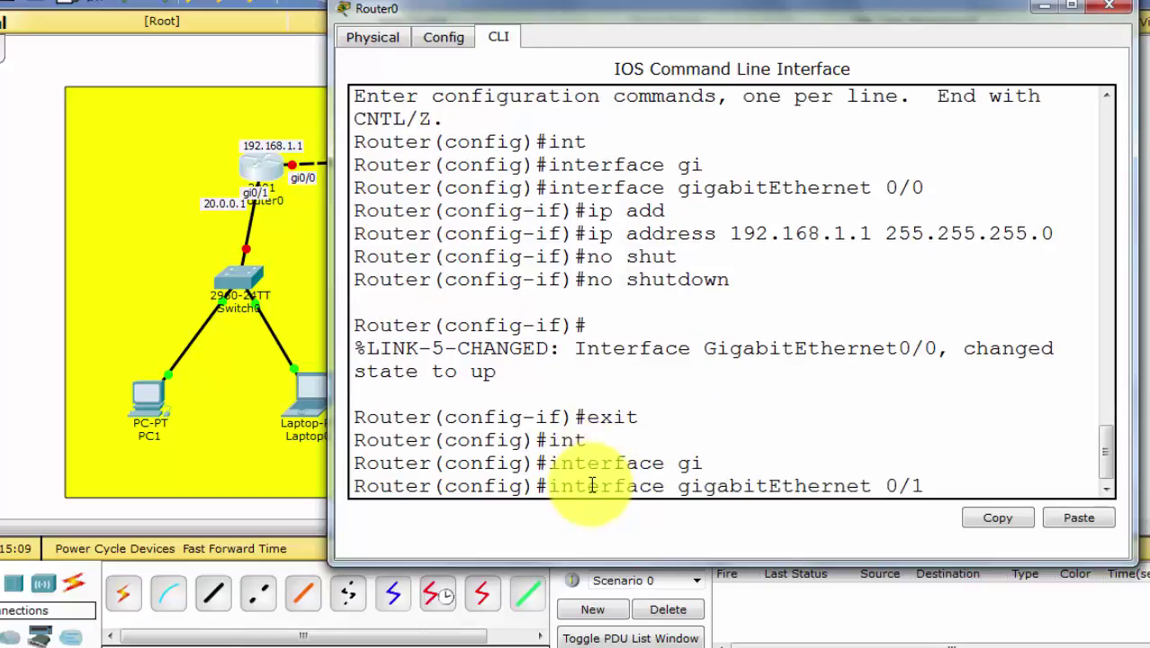
{"action": "key", "text": "Return"}
Assign IP address 20.0.0.1 with subnet mask 255.0.0.0 to Router0's gigabitEthernet 0/1.
{"action": "type", "text": "ip add"}
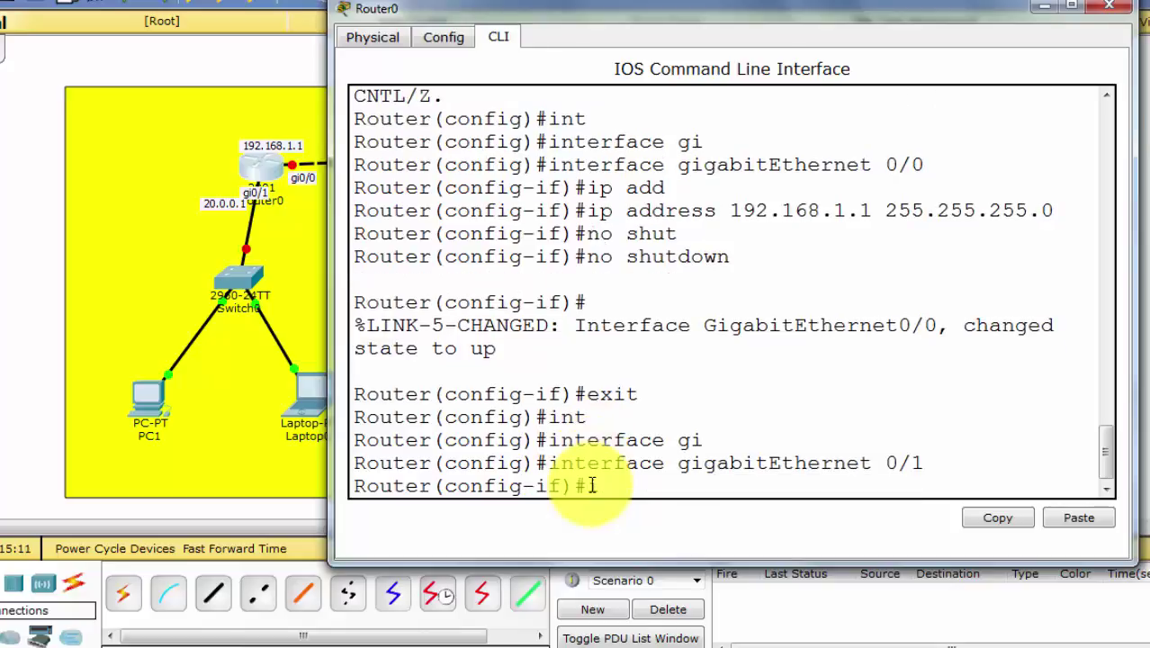
{"action": "key", "text": "Tab"}
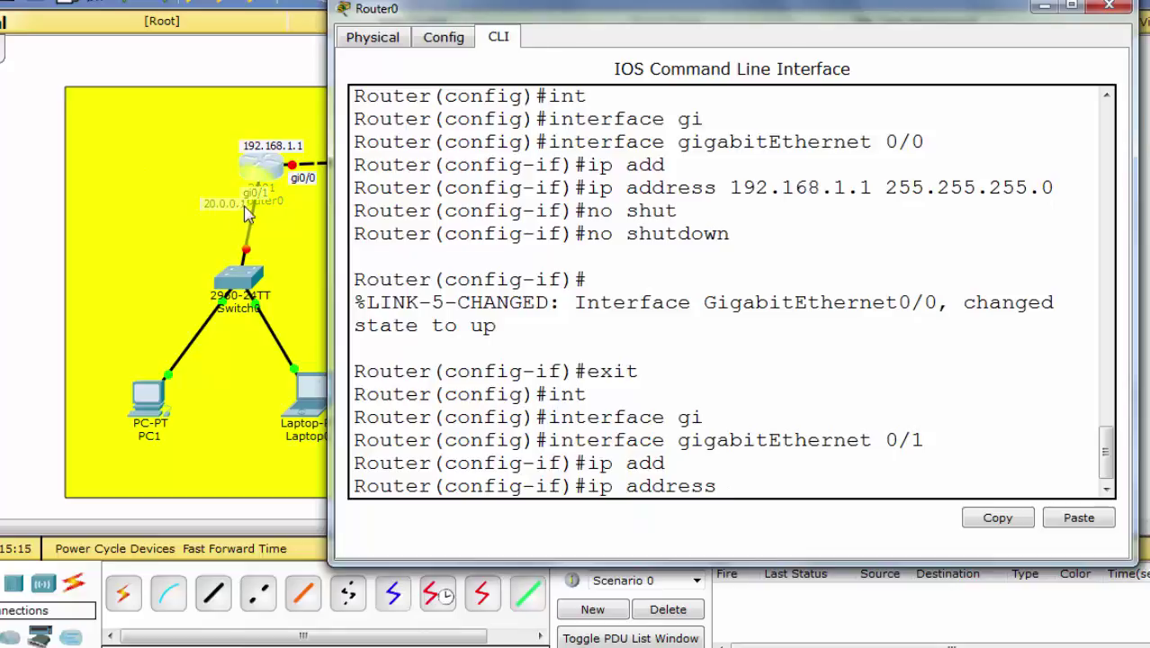
{"action": "left_click", "coordinate": [759, 487]}
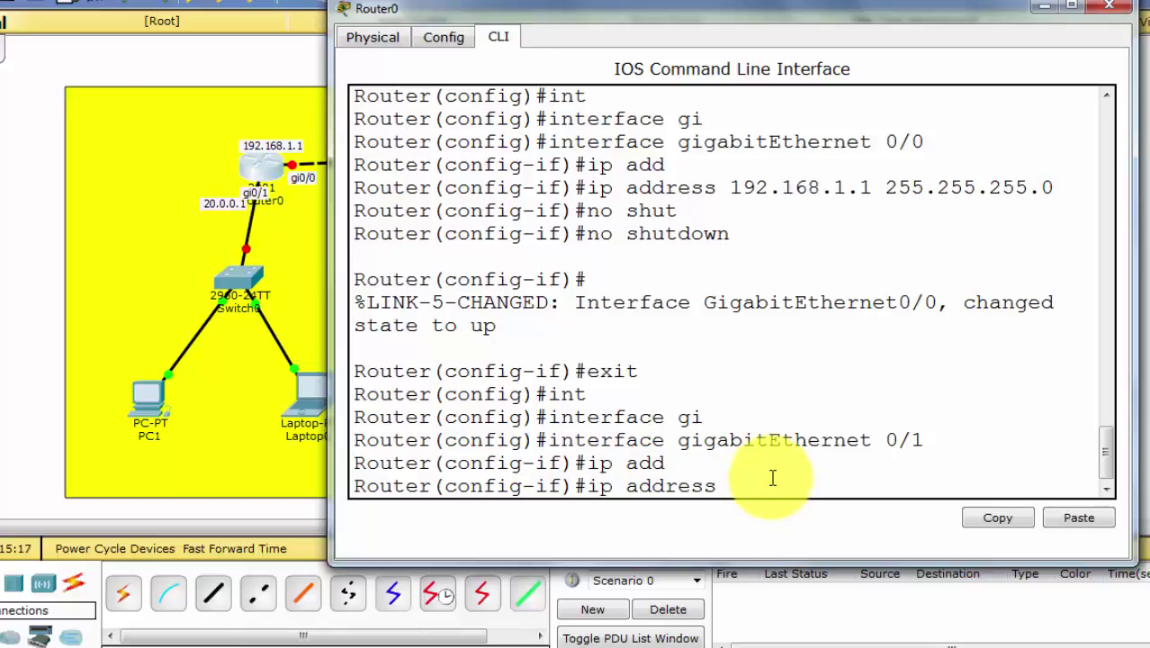
{"action": "type", "text": "20.0.0.1"}
{"action": "type", "text": "255."}
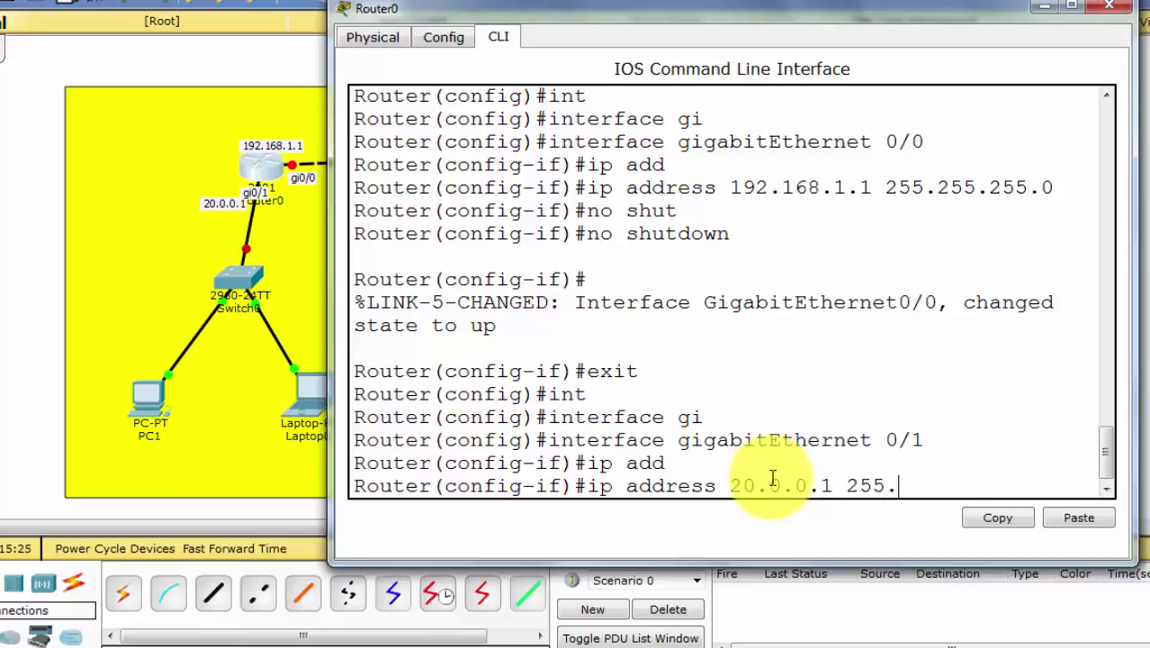
{"action": "type", "text": "0.0.0"}
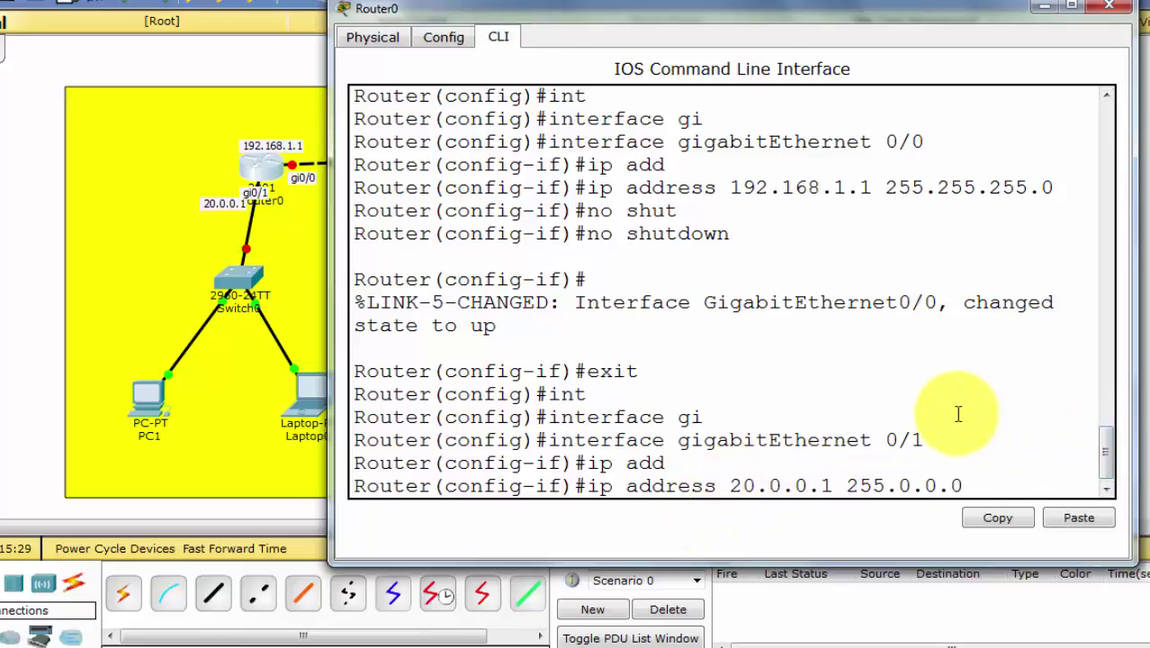
{"action": "key", "text": "Return"}
Enable gigabitEthernet 0/1 with no shutdown and exit to global configuration mode.
{"action": "type", "text": "no shut"}
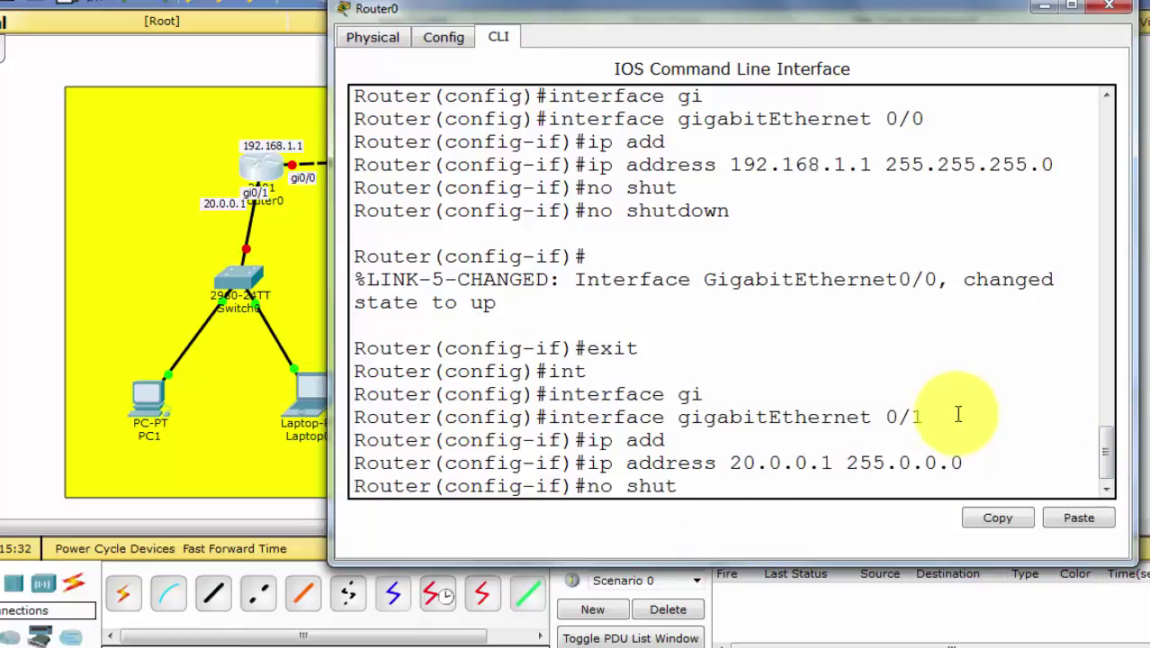
{"action": "key", "text": "Tab"}
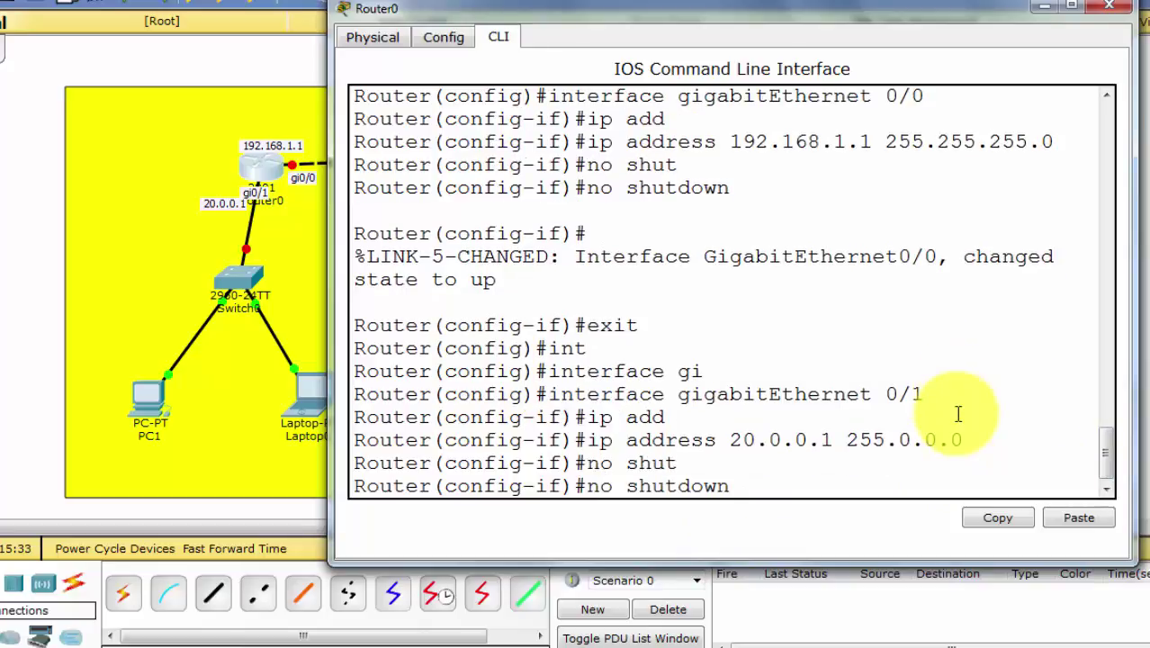
{"action": "key", "text": "Return"}
{"action": "key", "text": "Return"}
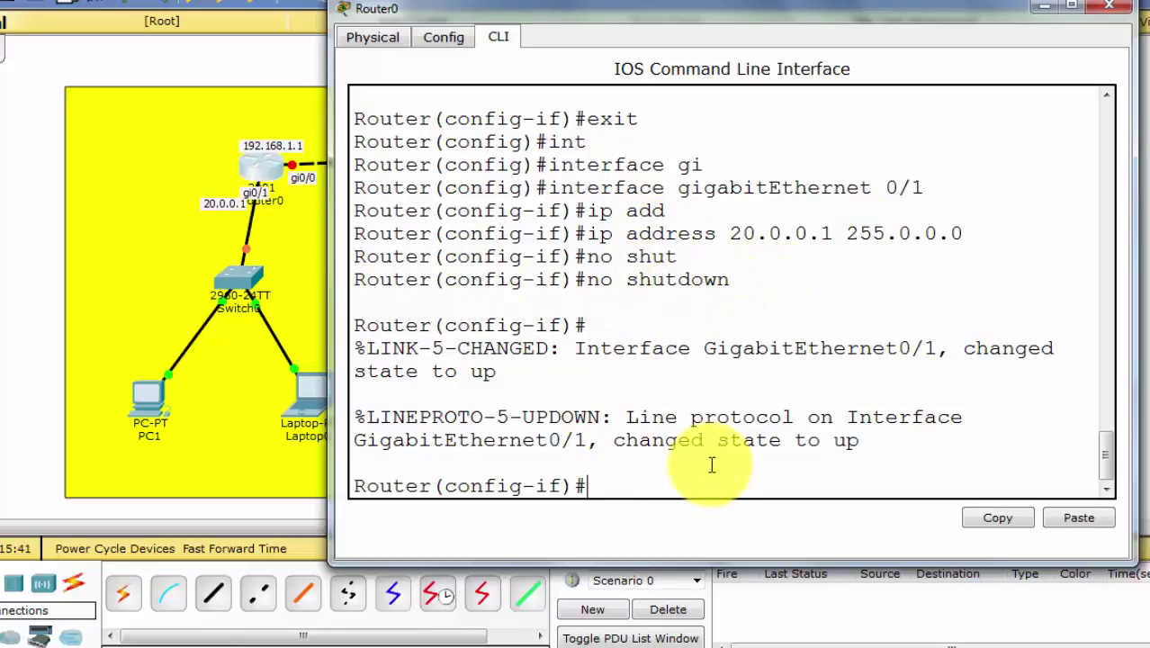
{"action": "type", "text": "exit"}
{"action": "key", "text": "Return"}
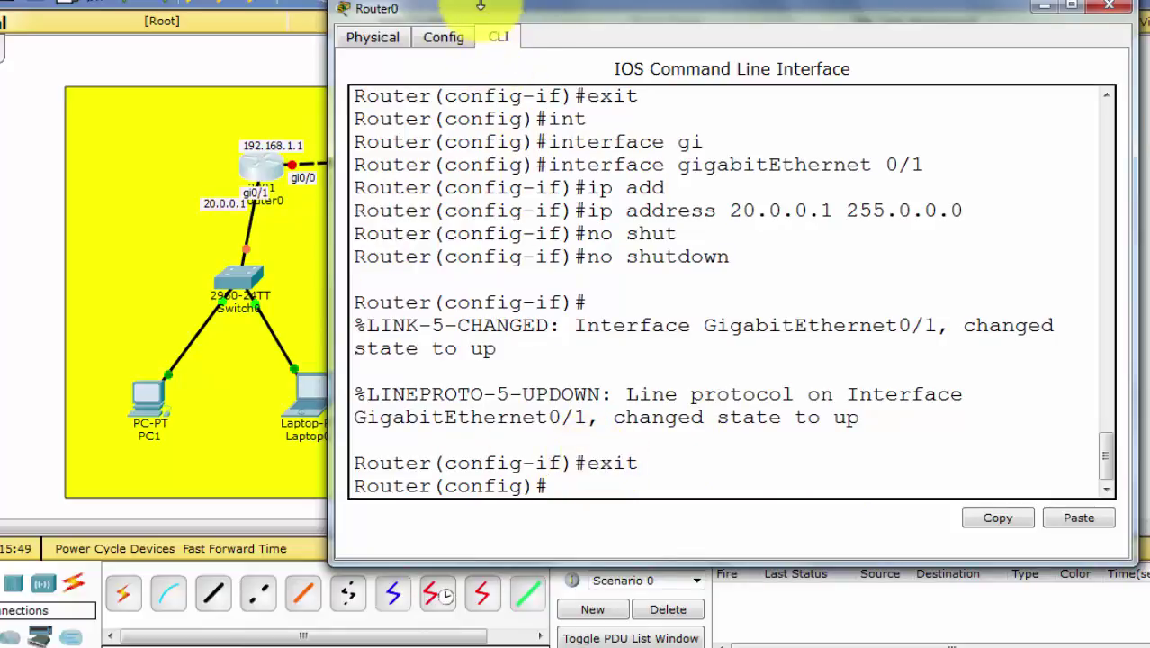
Start OSPF routing with process ID 200 on Router0.
{"action": "left_click_drag", "start_coordinate": [480, 8], "coordinate": [498, 7]}
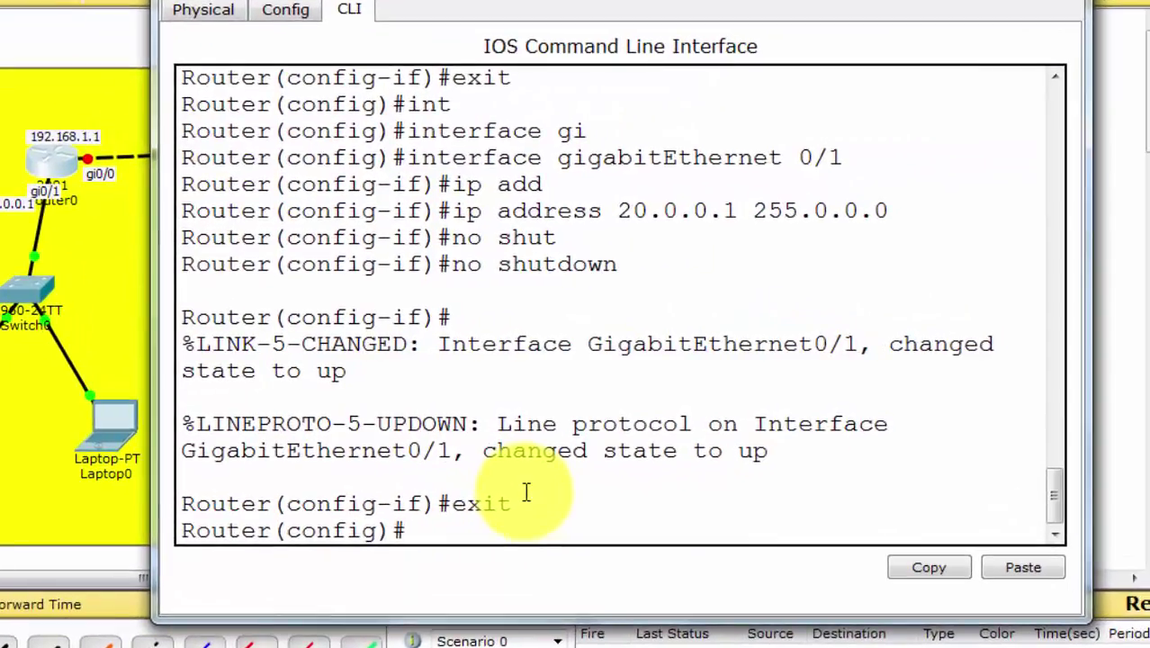
{"action": "type", "text": "rou"}
{"action": "key", "text": "Tab"}
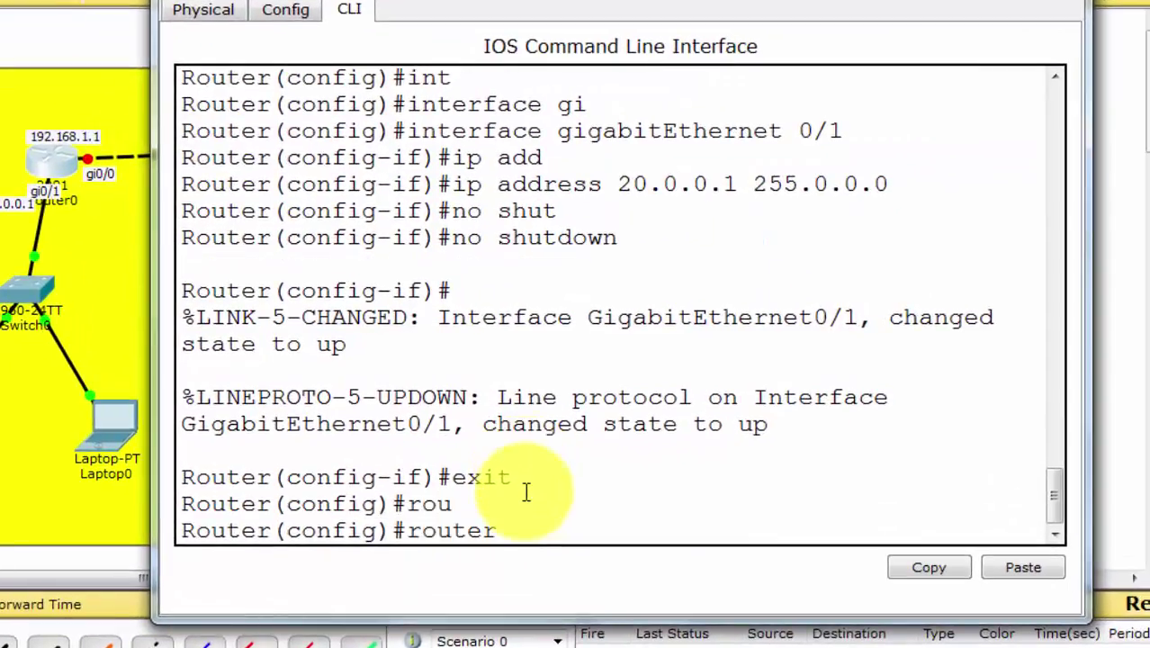
{"action": "type", "text": "os"}
{"action": "key", "text": "Tab"}
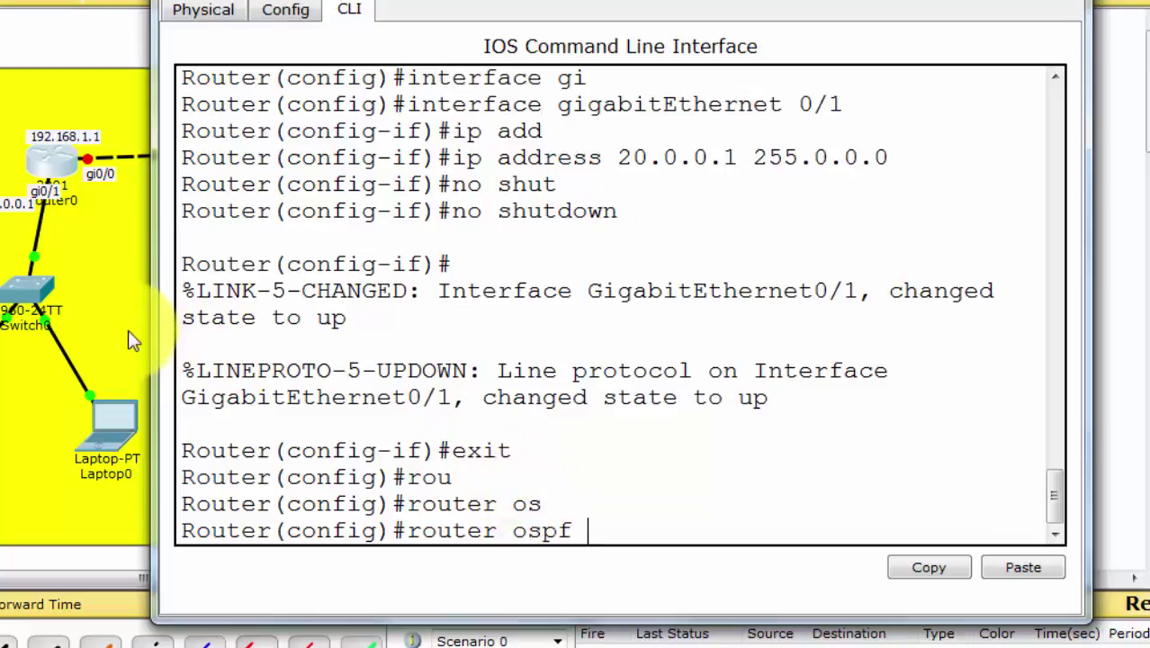
{"action": "left_click", "coordinate": [673, 493]}
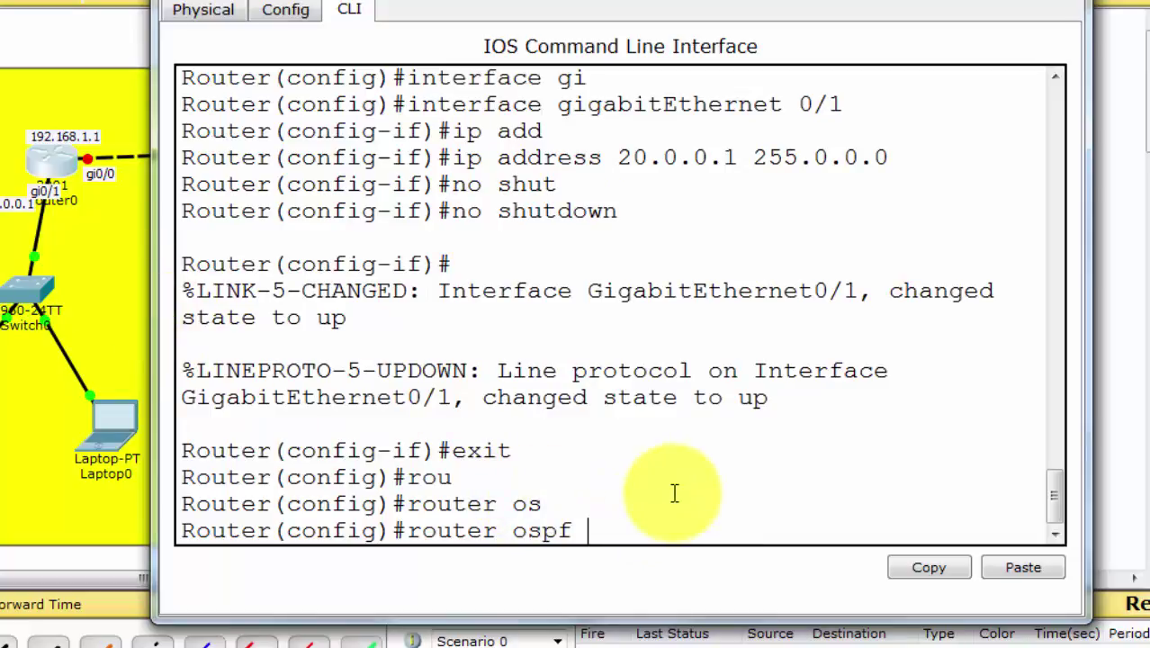
{"action": "type", "text": "200"}
{"action": "key", "text": "Return"}
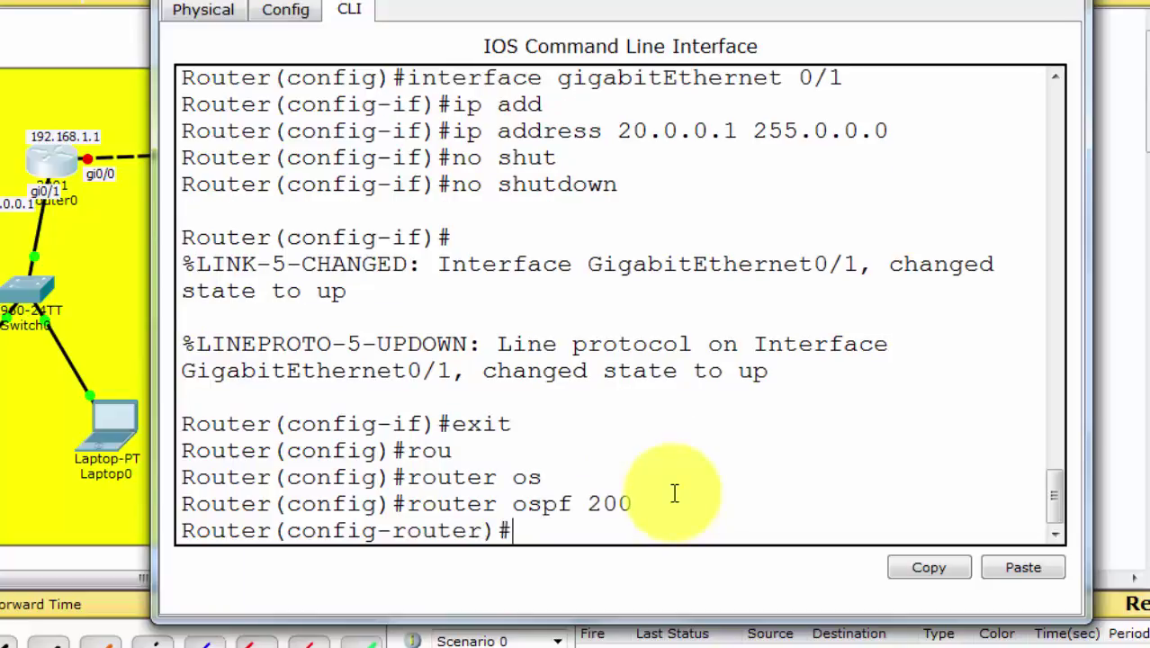
Advertise network 192.168.1.0 with wildcard mask 0.0.0.255 in OSPF area 0 on Router0.
{"action": "type", "text": "net"}
{"action": "key", "text": "Tab"}
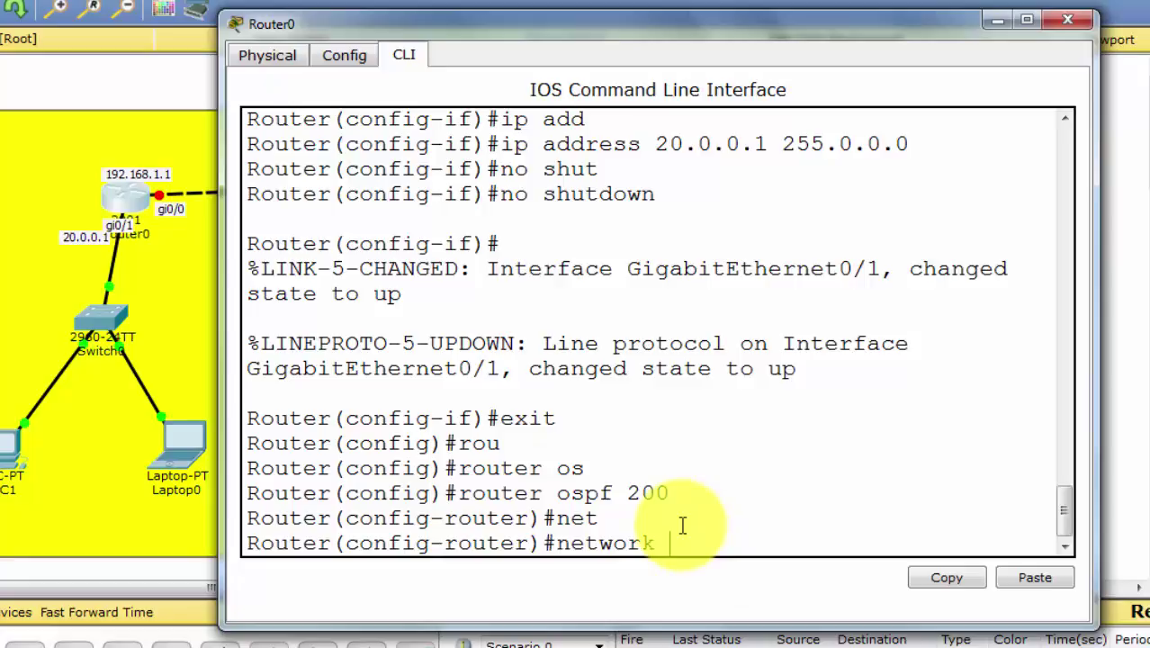
{"action": "type", "text": "92.168.1.0"}
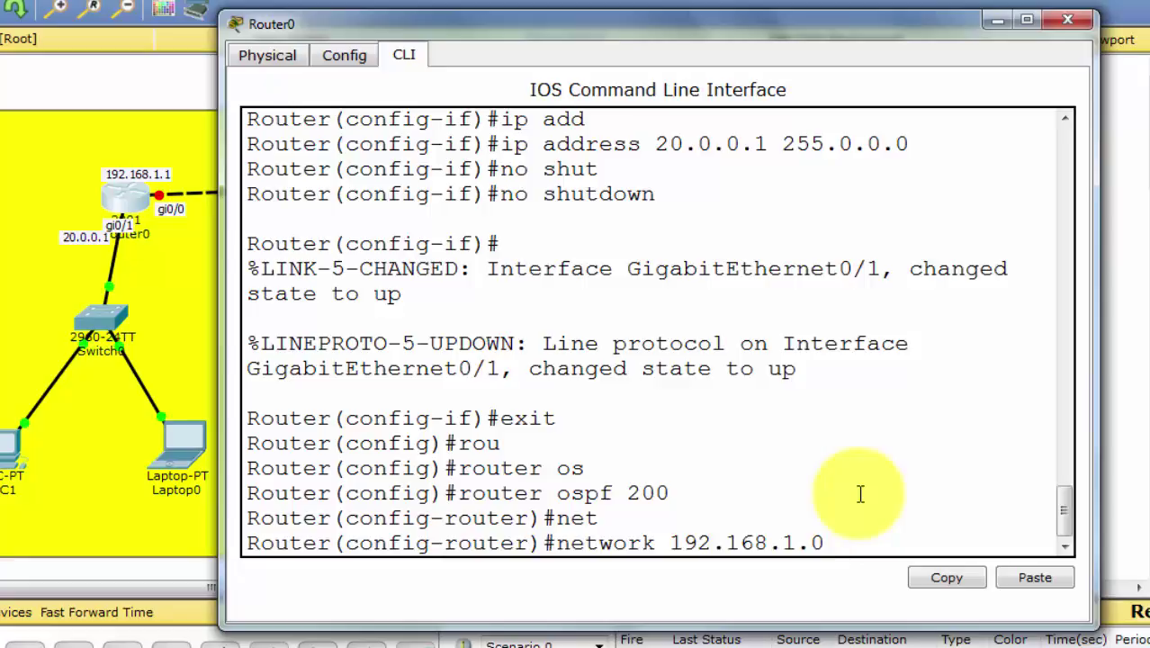
{"action": "type", "text": "0.0.0.255"}
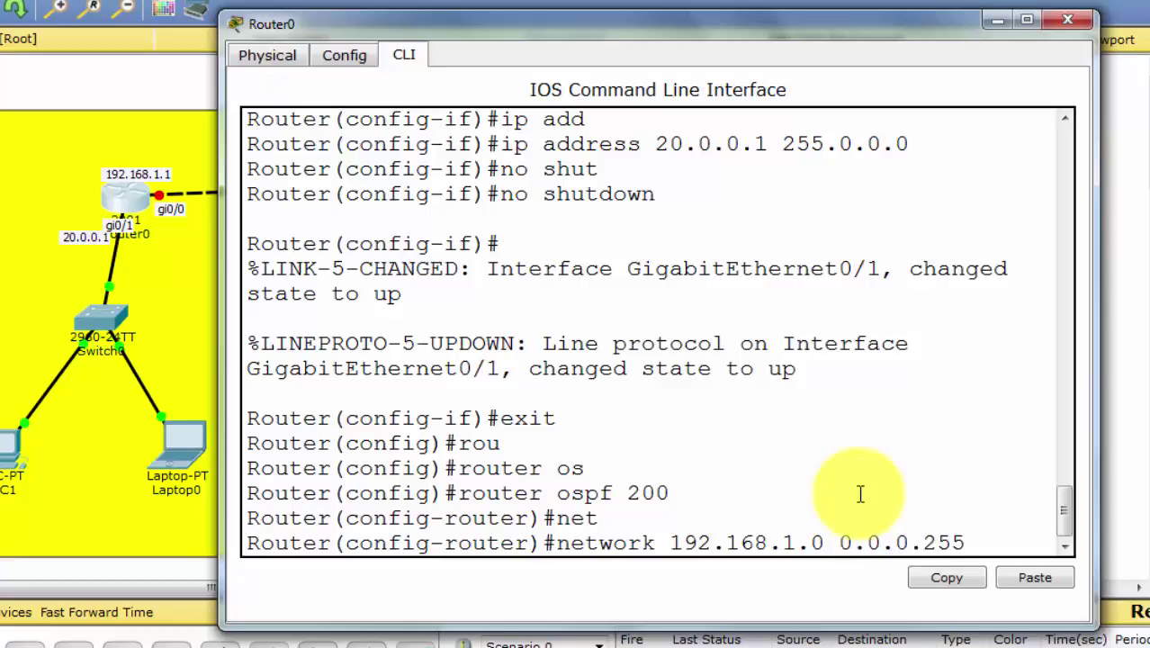
{"action": "key", "text": "Return"}
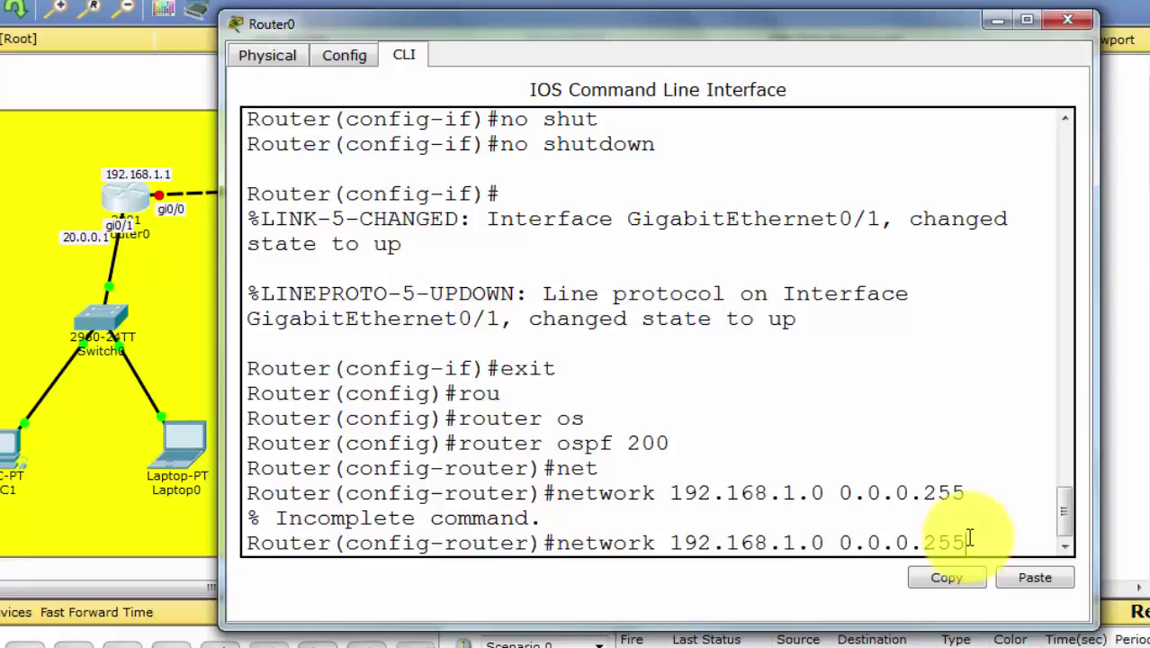
{"action": "type", "text": "are"}
{"action": "key", "text": "Tab"}
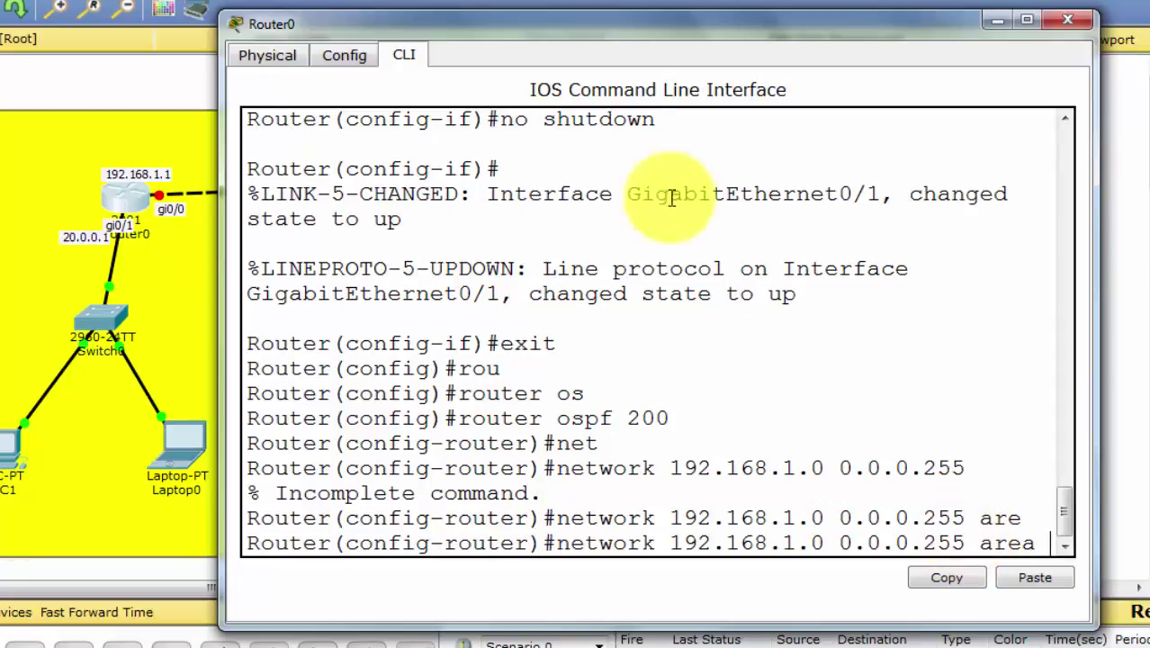
{"action": "left_click_drag", "start_coordinate": [562, 38], "coordinate": [549, 236]}
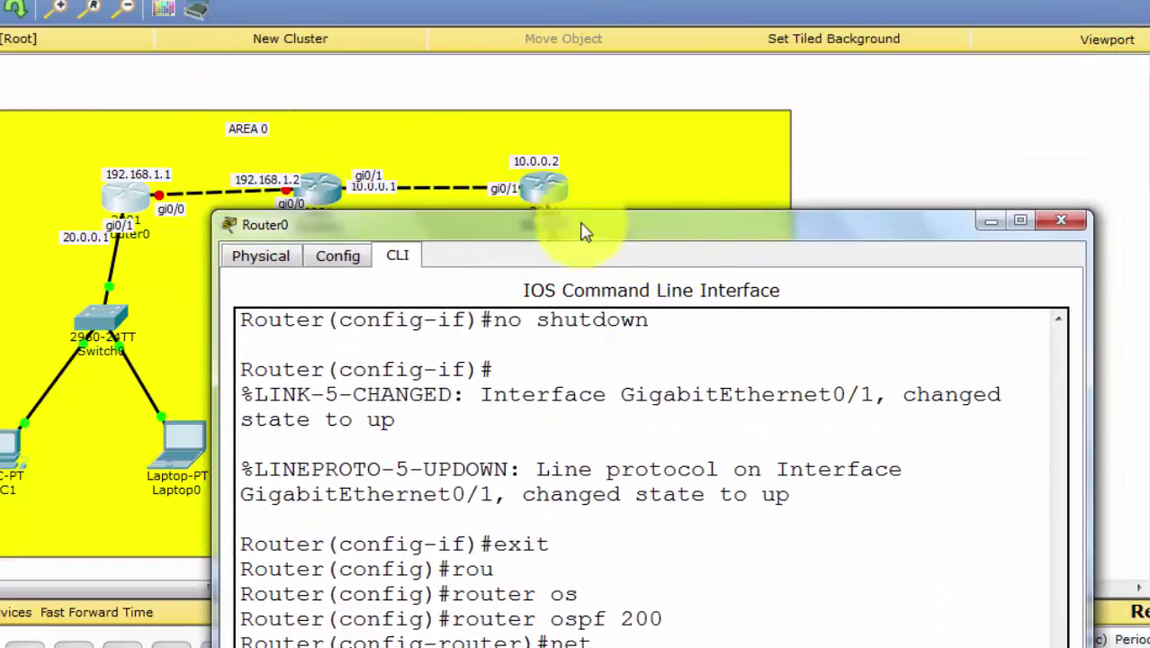
{"action": "left_click_drag", "start_coordinate": [720, 238], "coordinate": [660, 38]}
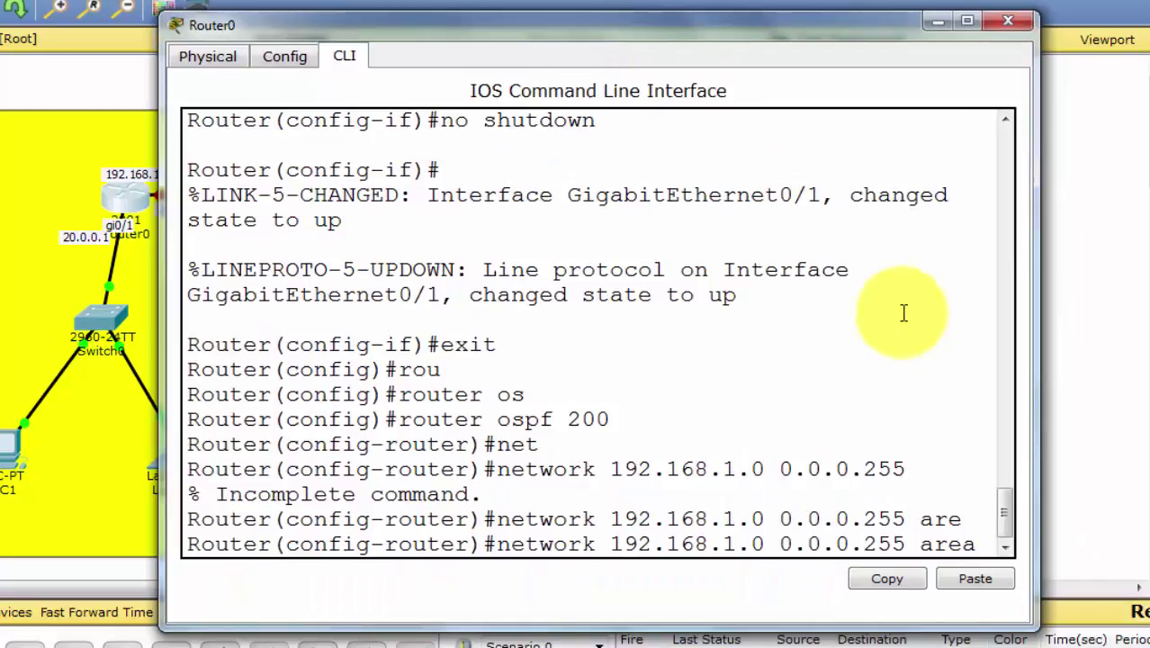
{"action": "type", "text": "0"}
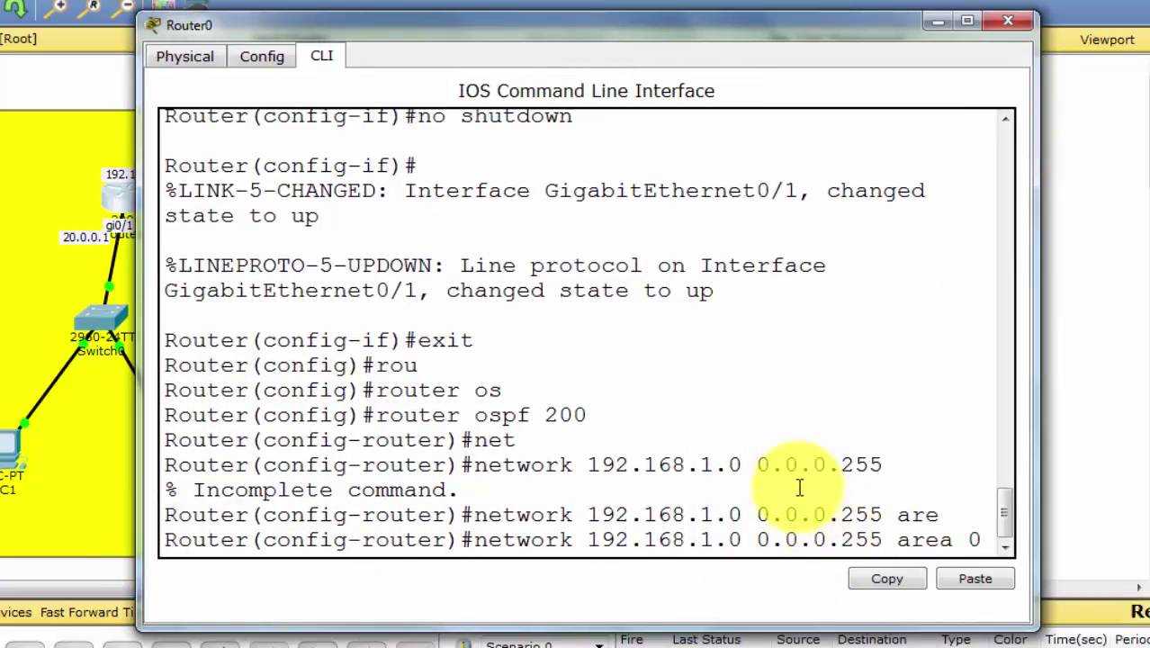
{"action": "key", "text": "Return"}
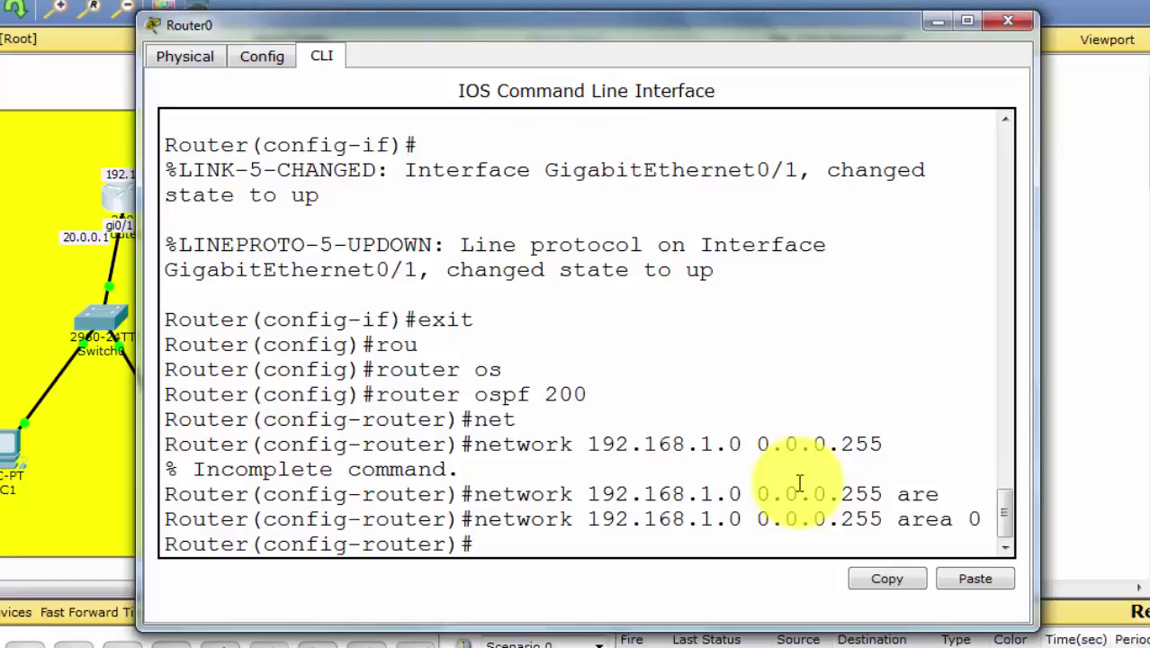
Advertise network 20.0.0.0 with wildcard mask 0.255.255.255 in OSPF area 0 on Router0.
{"action": "type", "text": "net"}
{"action": "key", "text": "Tab"}
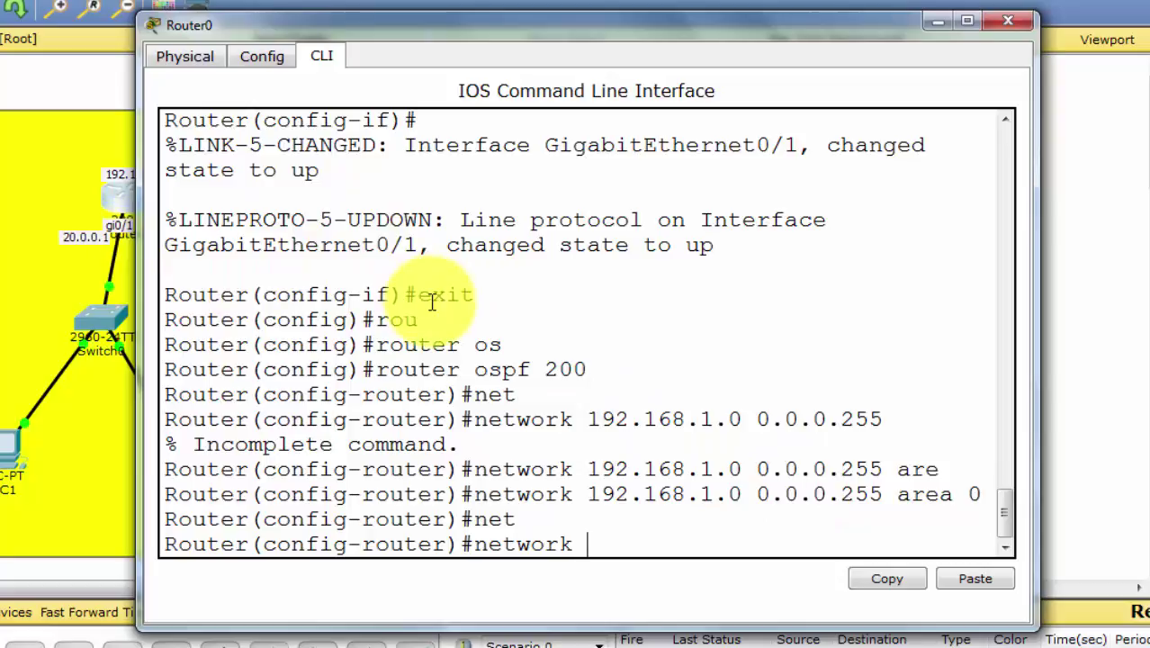
{"action": "type", "text": "20.0.0."}
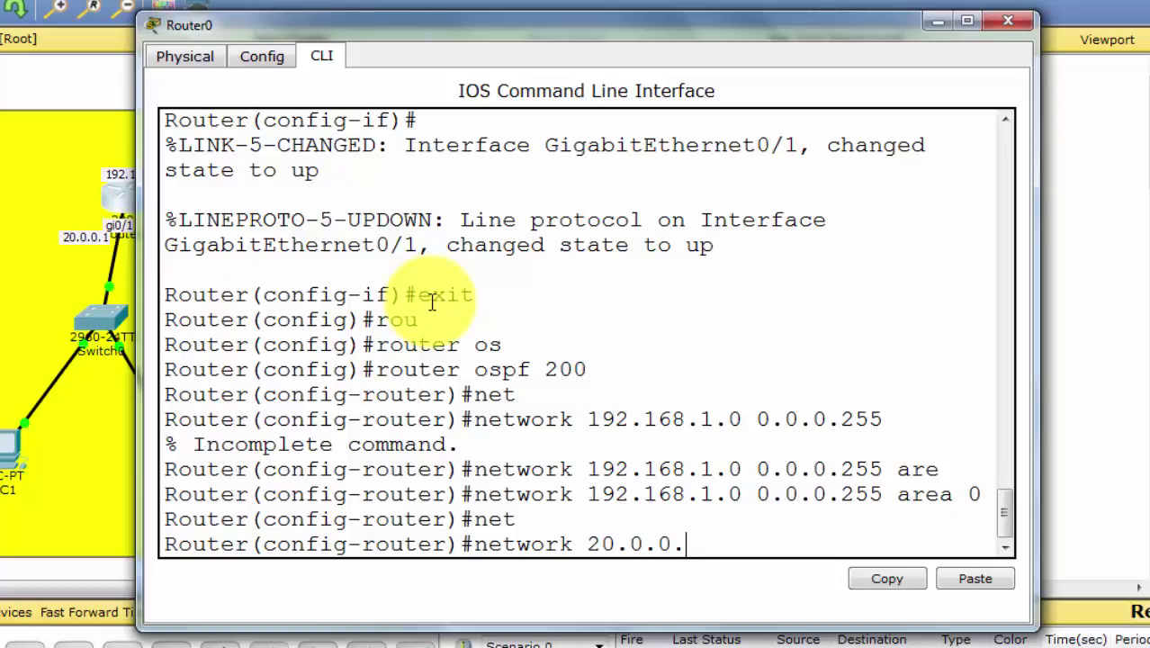
{"action": "type", "text": "0"}
{"action": "type", "text": "0.255.25"}
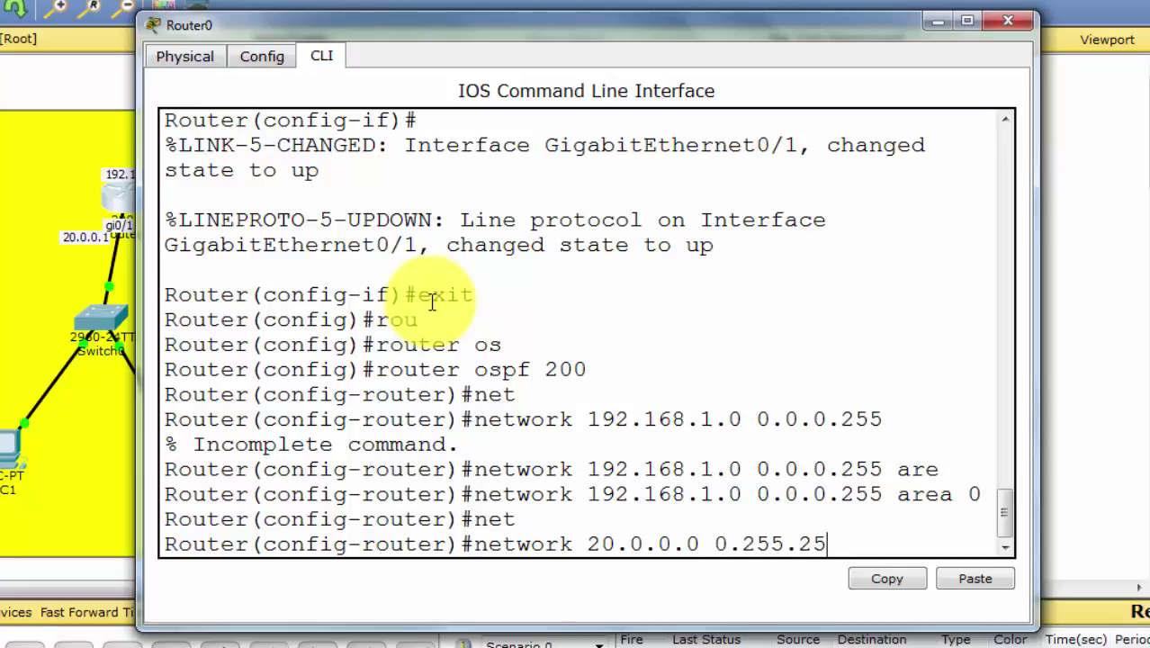
{"action": "type", "text": "5.255"}
{"action": "type", "text": " a"}
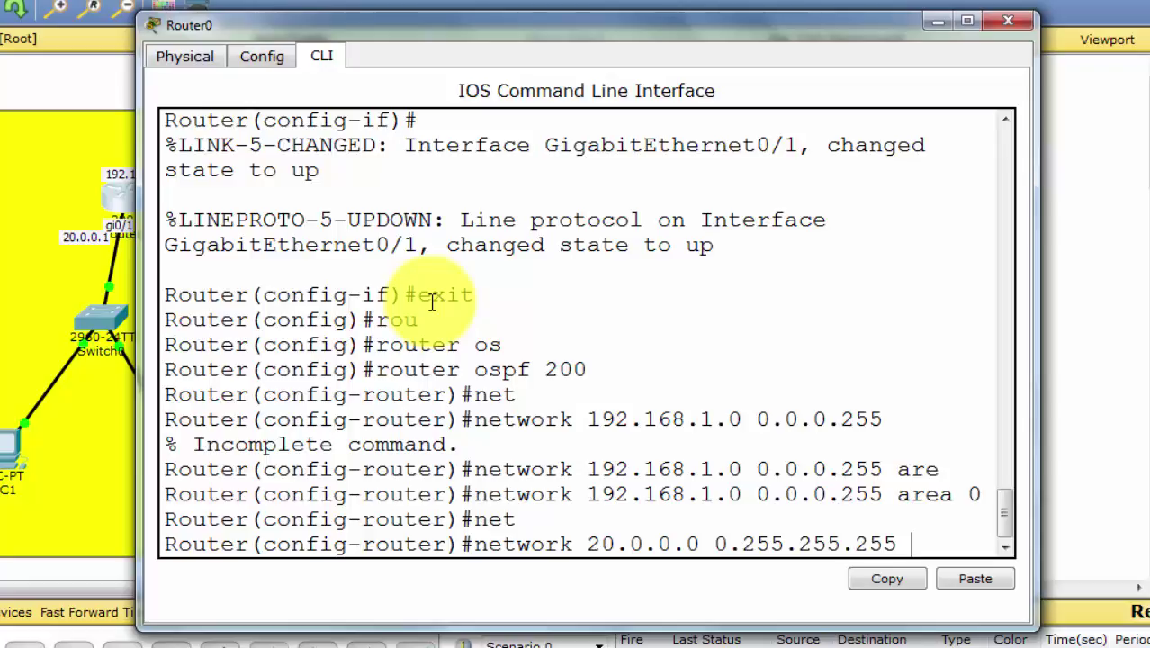
{"action": "type", "text": "r"}
{"action": "key", "text": "Tab"}
{"action": "key", "text": "BackSpace"}
{"action": "type", "text": "area"}
{"action": "key", "text": "Tab"}
{"action": "type", "text": "0"}
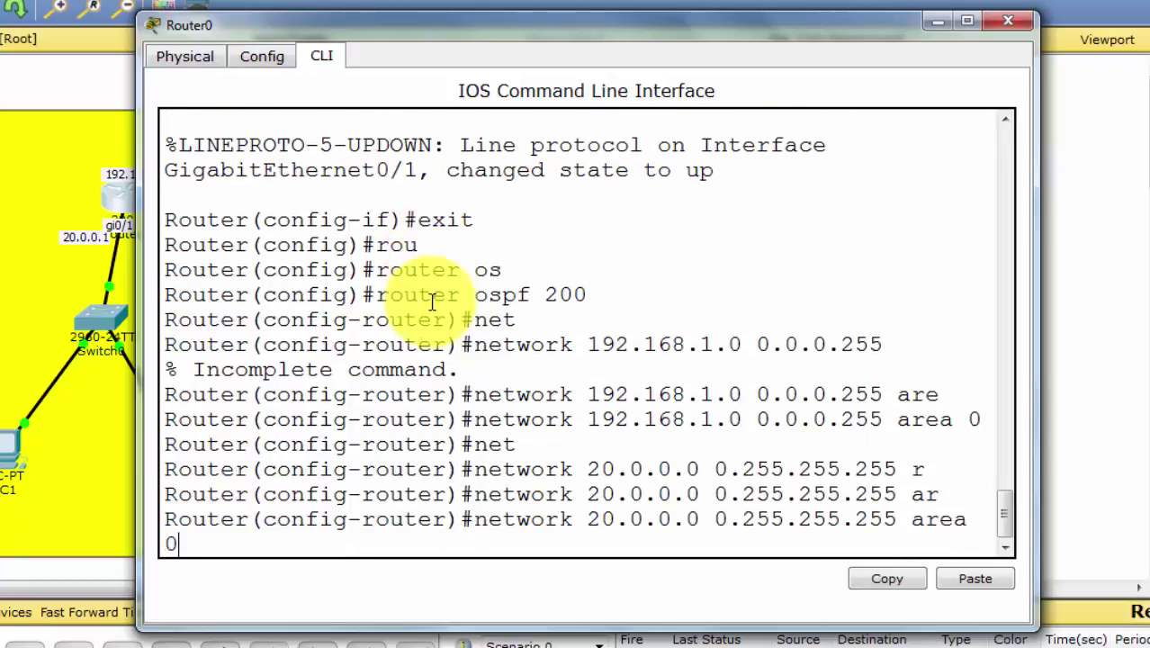
{"action": "key", "text": "Return"}
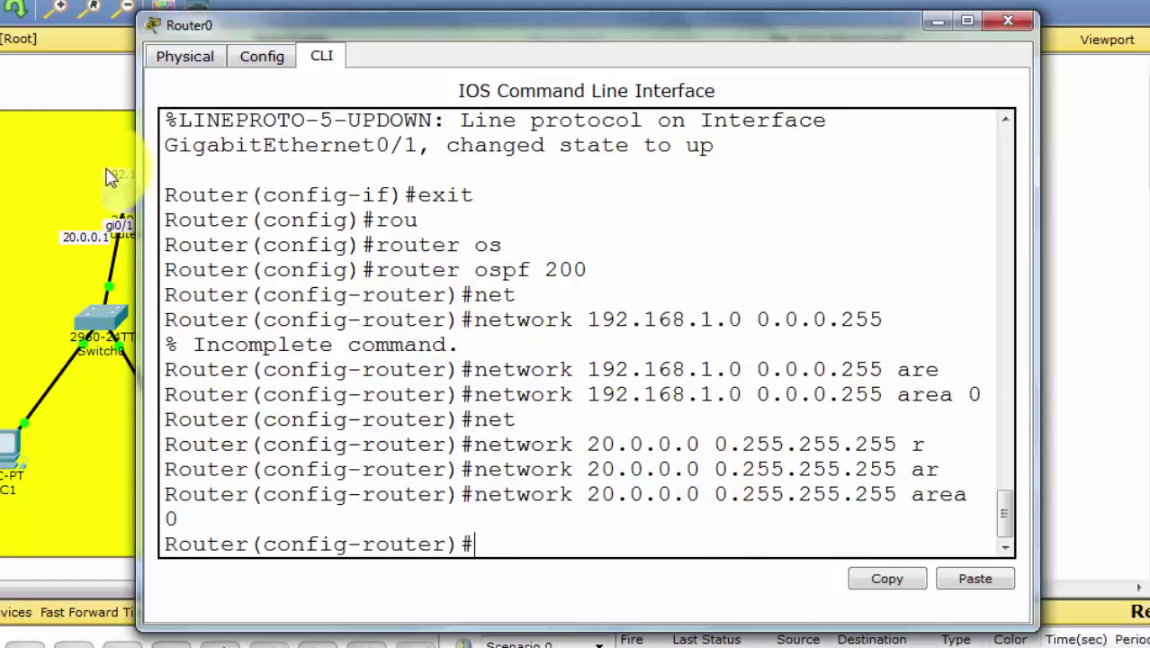
Close Router0's window, open Router1's command line and decline the initial configuration dialog.
{"action": "left_click", "coordinate": [1008, 20]}
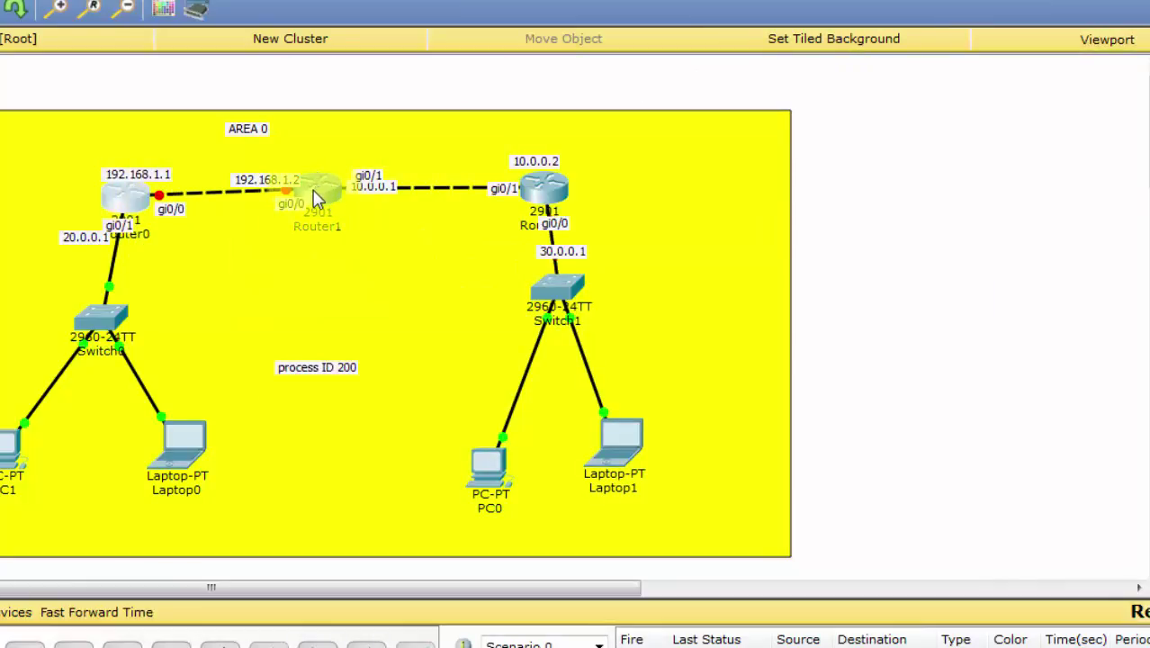
{"action": "mouse_move", "coordinate": [317, 198]}
{"action": "left_click", "coordinate": [329, 198]}
{"action": "type", "text": "n"}
{"action": "key", "text": "Return"}
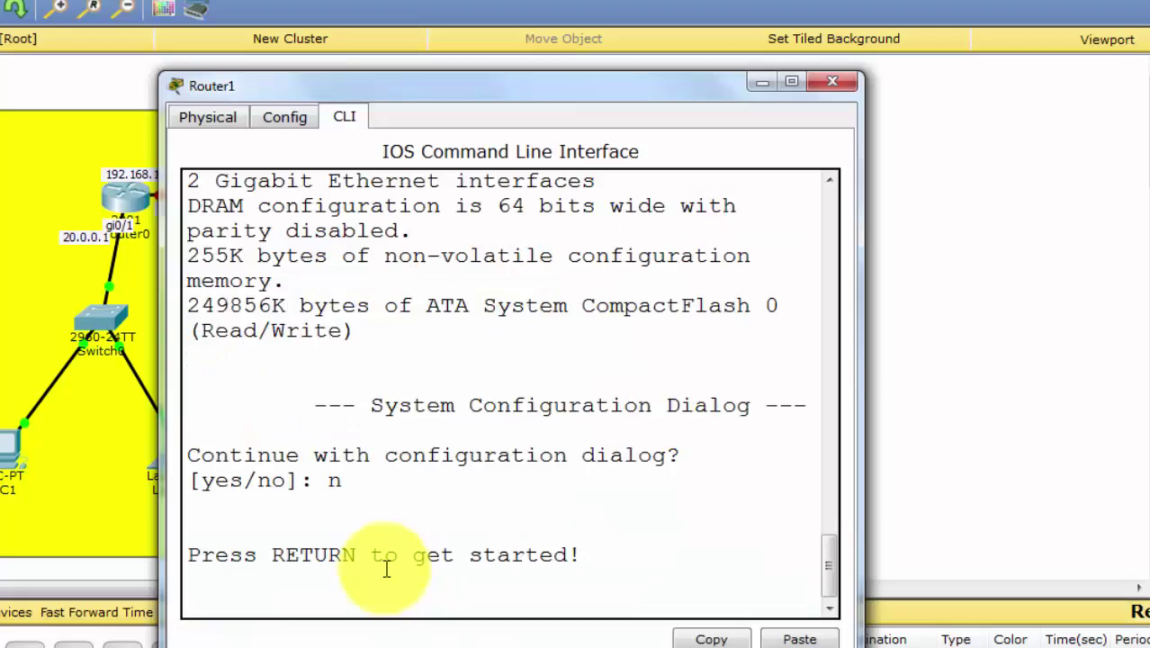
Enter privileged mode and go into global configuration mode on Router1.
{"action": "key", "text": "Return"}
{"action": "type", "text": "en"}
{"action": "key", "text": "Return"}
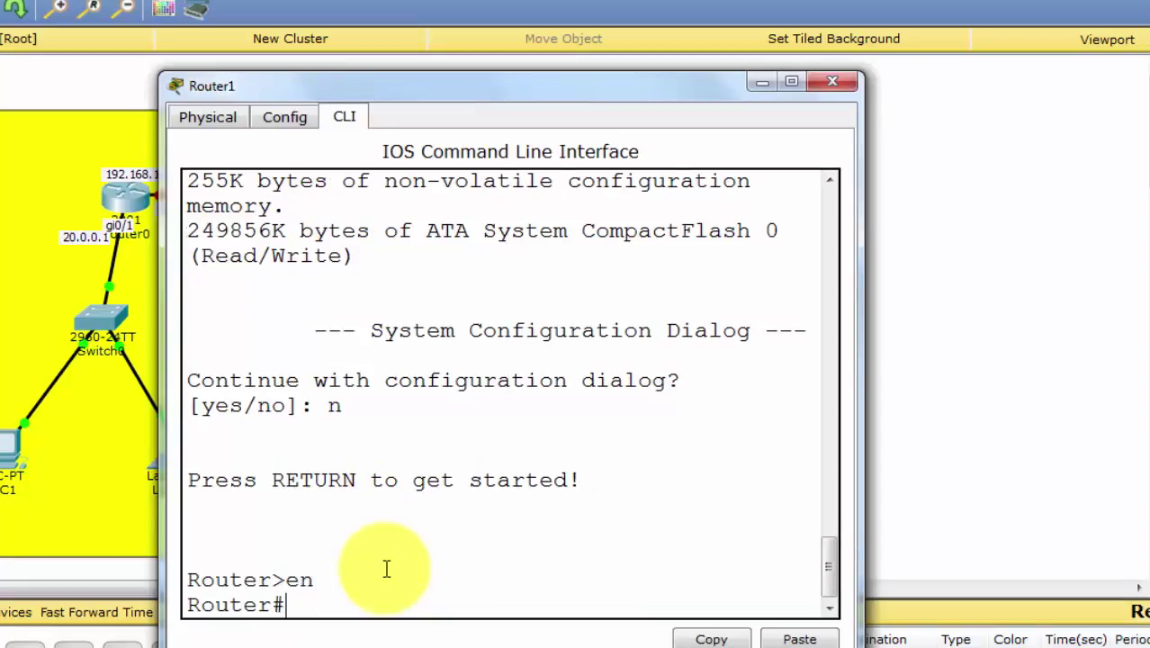
{"action": "type", "text": "conf"}
{"action": "key", "text": "Tab"}
{"action": "type", "text": "t"}
{"action": "key", "text": "Tab"}
{"action": "key", "text": "Return"}
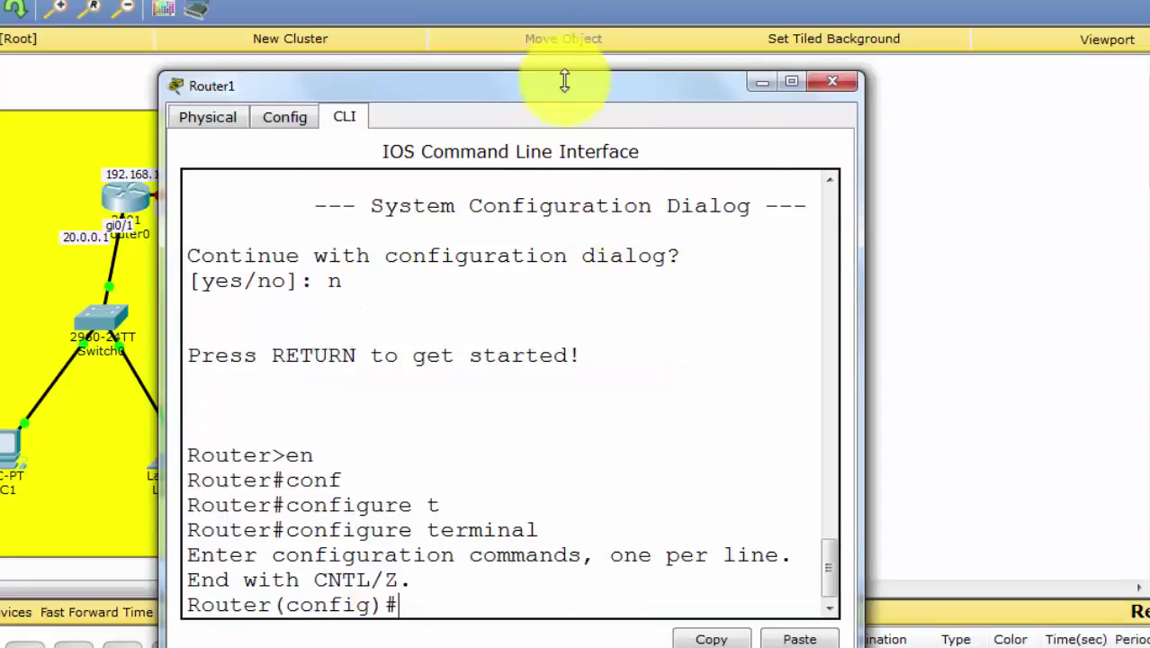
Widen Router1's window and enter interface configuration mode for gigabitEthernet 0/0.
{"action": "left_click_drag", "start_coordinate": [864, 234], "coordinate": [989, 236]}
{"action": "left_click_drag", "start_coordinate": [542, 90], "coordinate": [449, 254]}
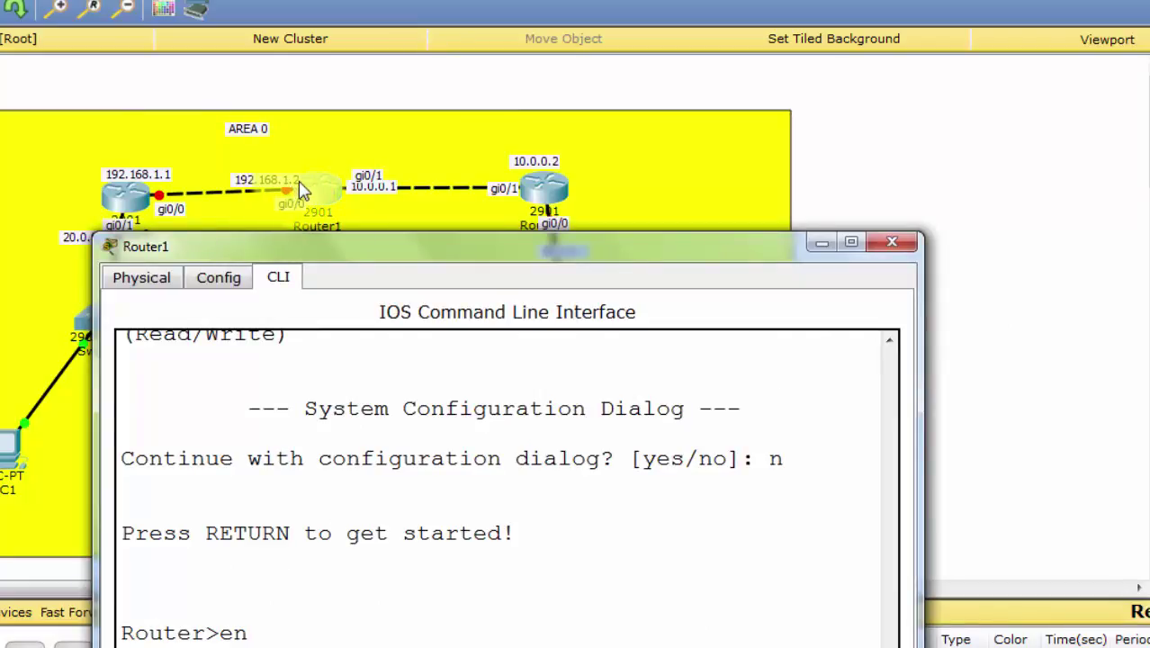
{"action": "left_click_drag", "start_coordinate": [330, 239], "coordinate": [320, 89]}
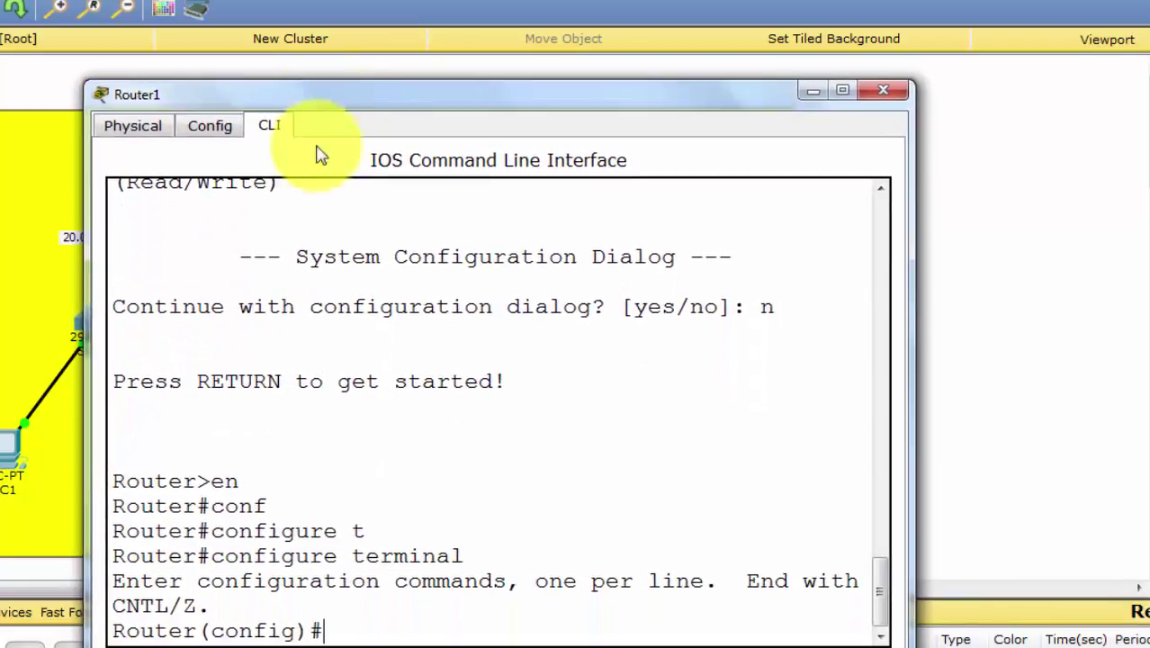
{"action": "type", "text": "int"}
{"action": "key", "text": "Tab"}
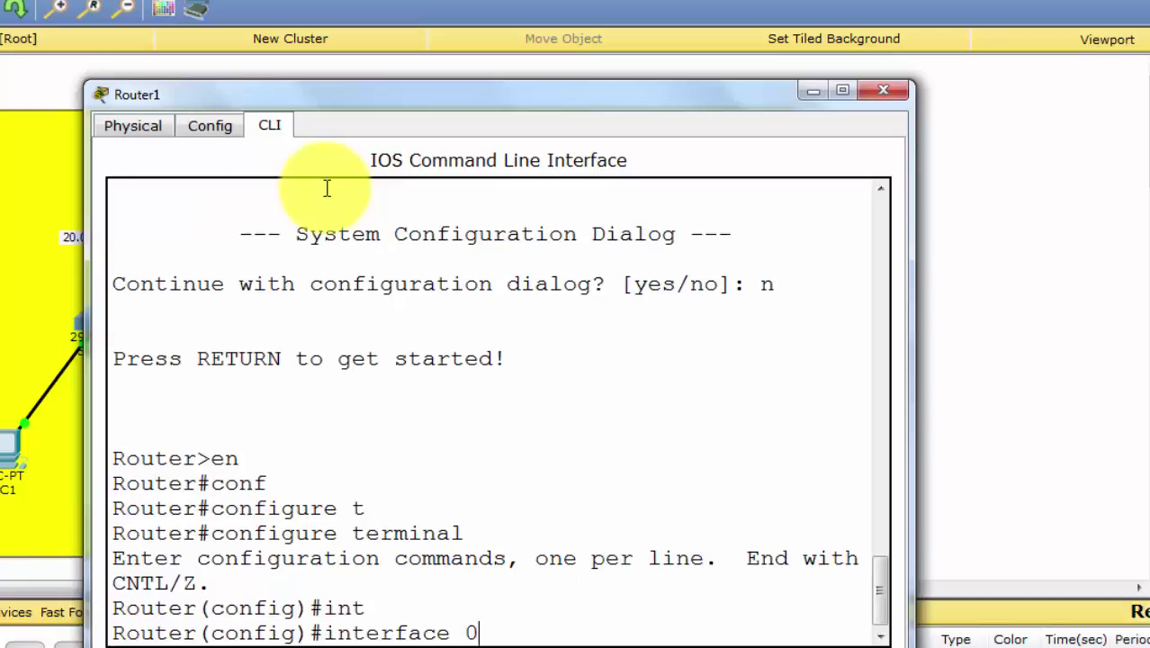
{"action": "type", "text": "gi"}
{"action": "key", "text": "Tab"}
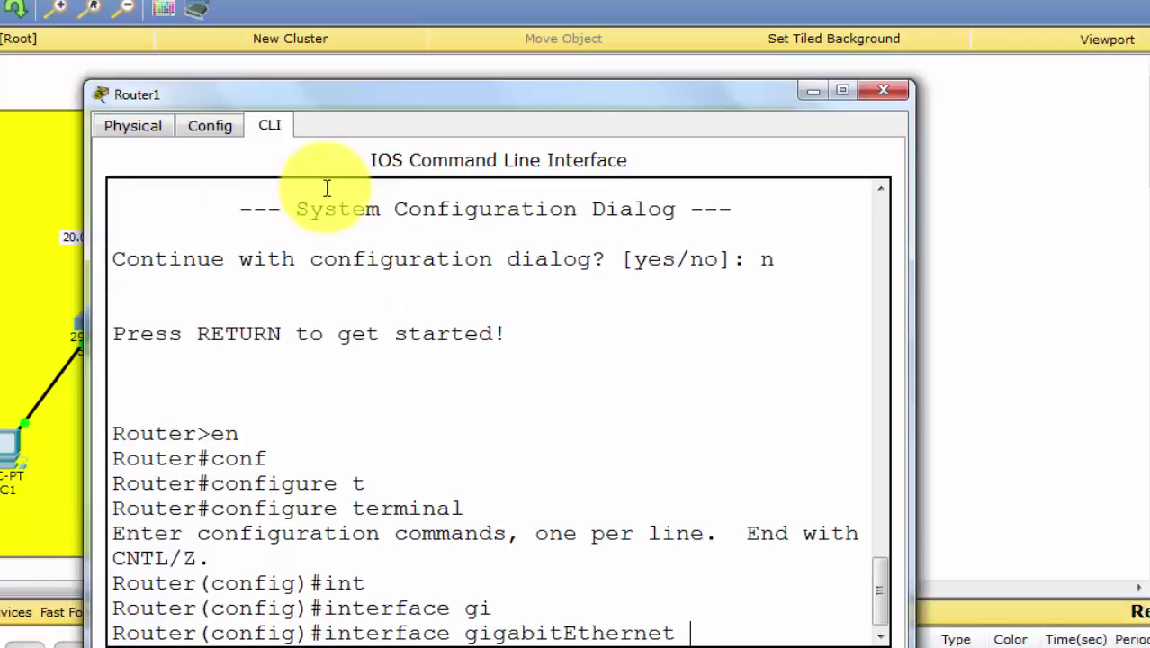
{"action": "type", "text": "0/0"}
{"action": "key", "text": "Return"}
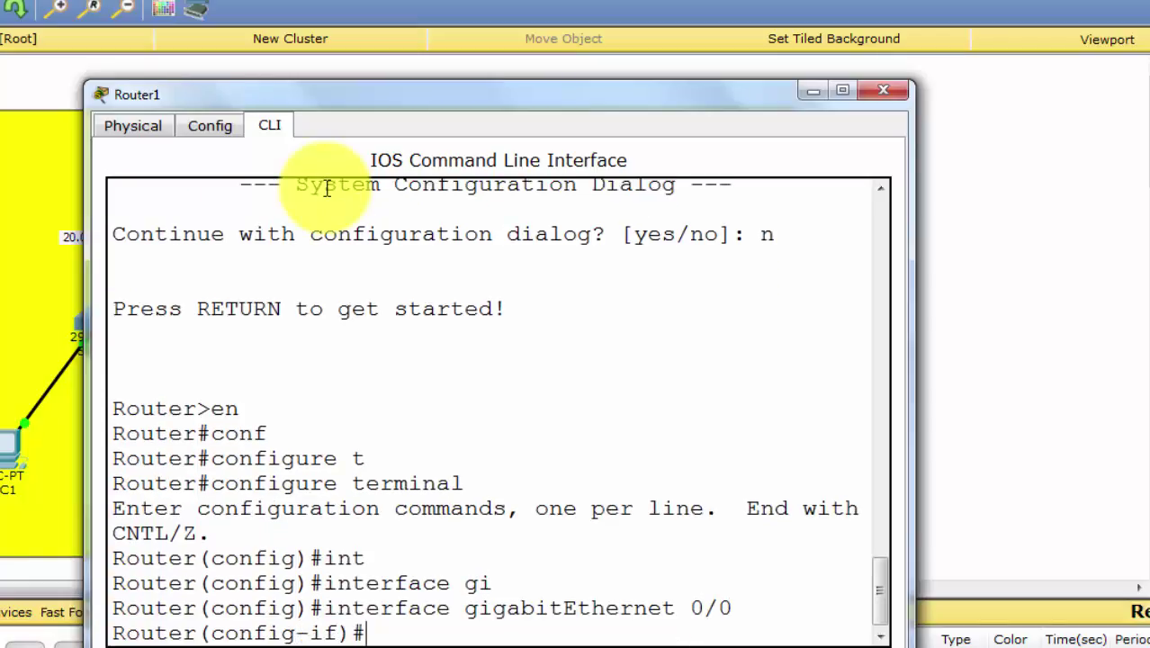
Assign IP address 192.168.1.2 with subnet mask 255.255.255.0 to Router1's gigabitEthernet 0/0.
{"action": "type", "text": "ip add"}
{"action": "key", "text": "Tab"}
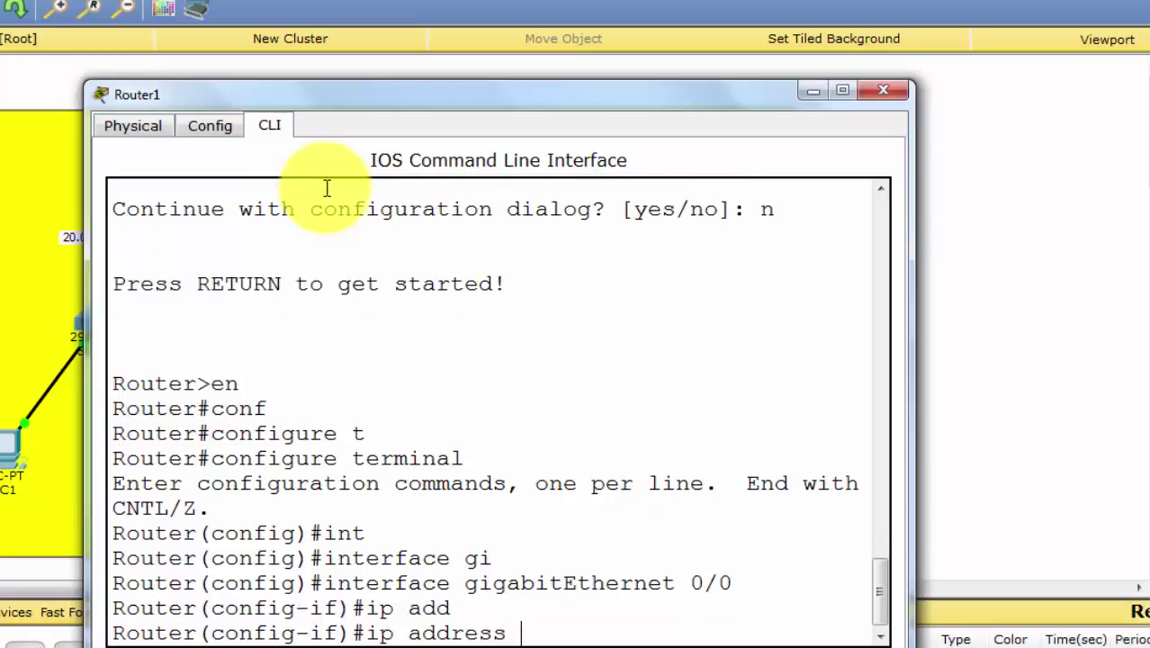
{"action": "type", "text": "192.168.1."}
{"action": "type", "text": "2"}
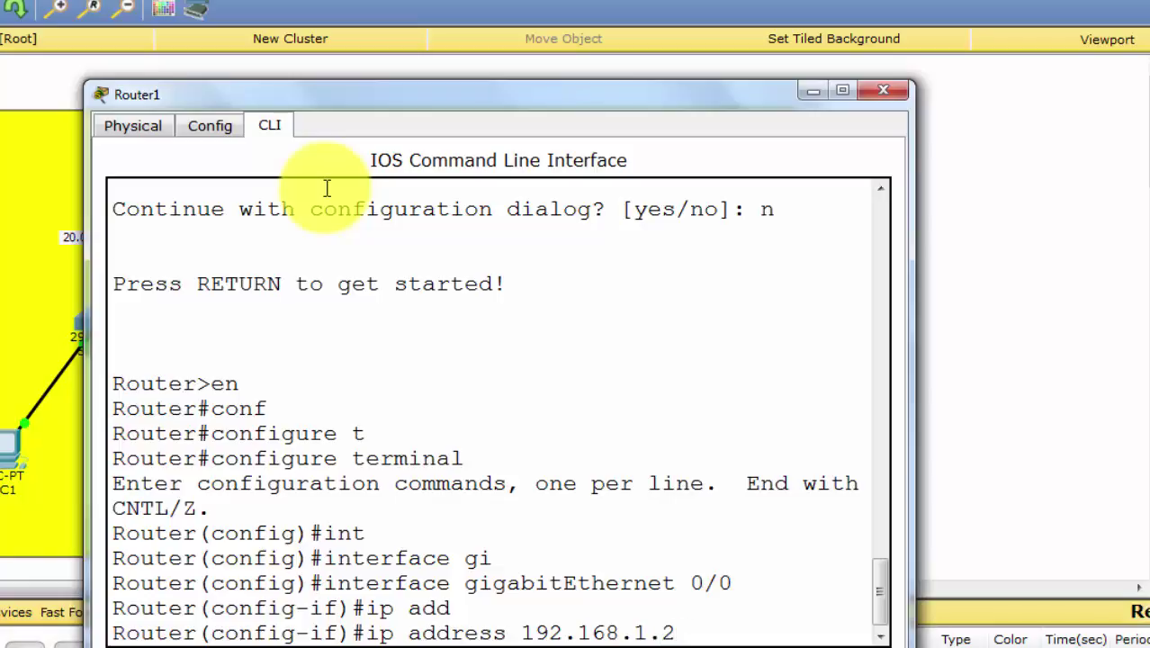
{"action": "type", "text": " 255.255.255."}
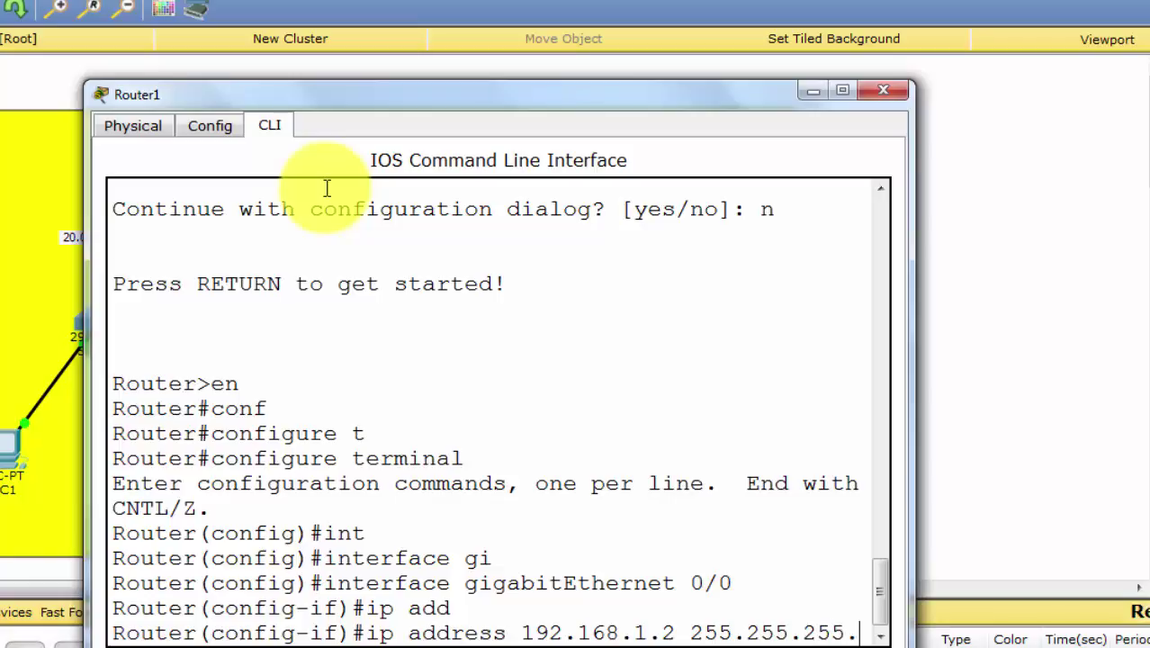
{"action": "type", "text": "0"}
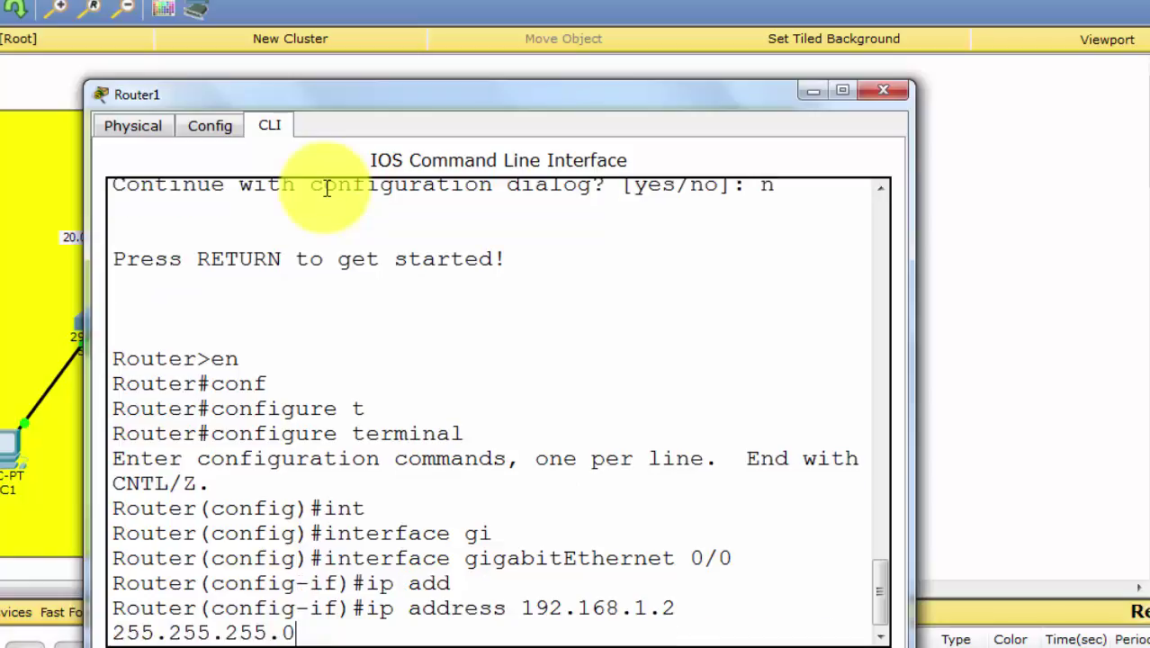
{"action": "key", "text": "Return"}
Enable Router1's gigabitEthernet 0/0 with no shutdown.
{"action": "type", "text": "noi"}
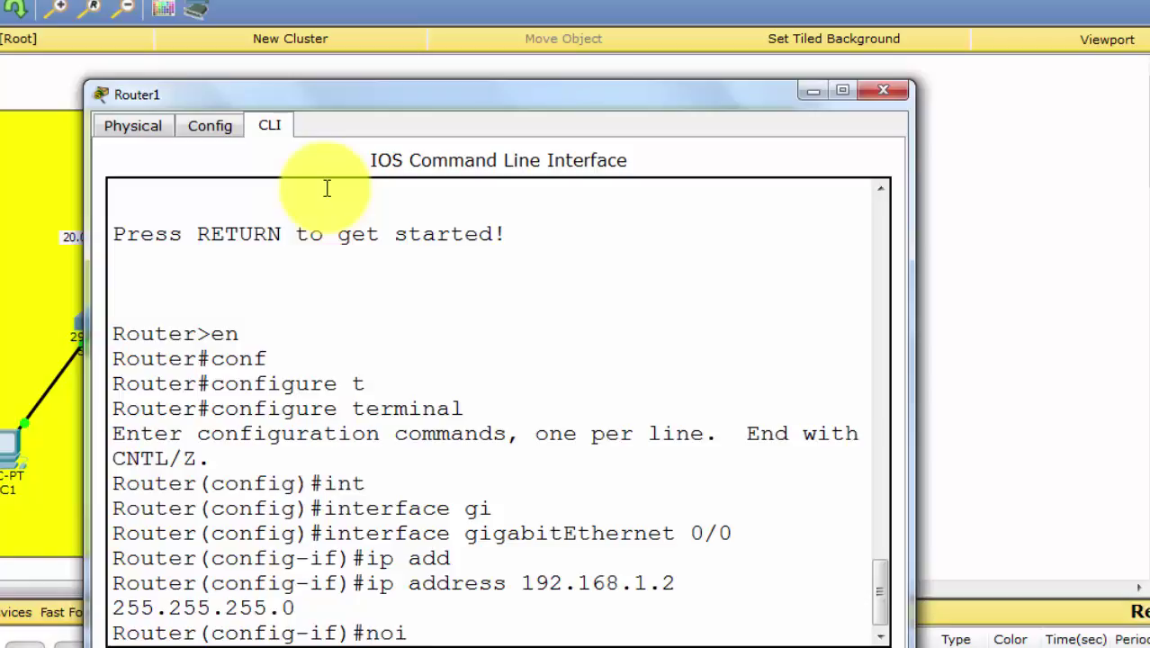
{"action": "key", "text": "BackSpace"}
{"action": "type", "text": "shu"}
{"action": "key", "text": "Tab"}
{"action": "key", "text": "Return"}
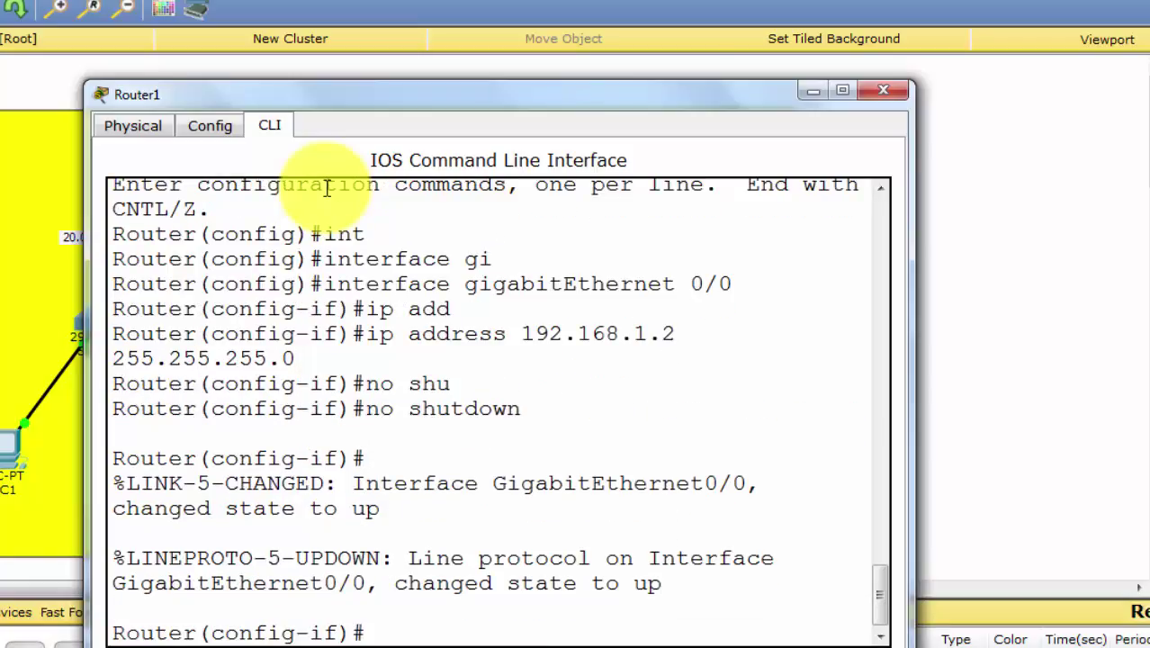
Leave gigabitEthernet 0/0 and enter interface configuration mode for gigabitEthernet 0/1 on Router1.
{"action": "type", "text": "exit"}
{"action": "key", "text": "Return"}
{"action": "type", "text": "int"}
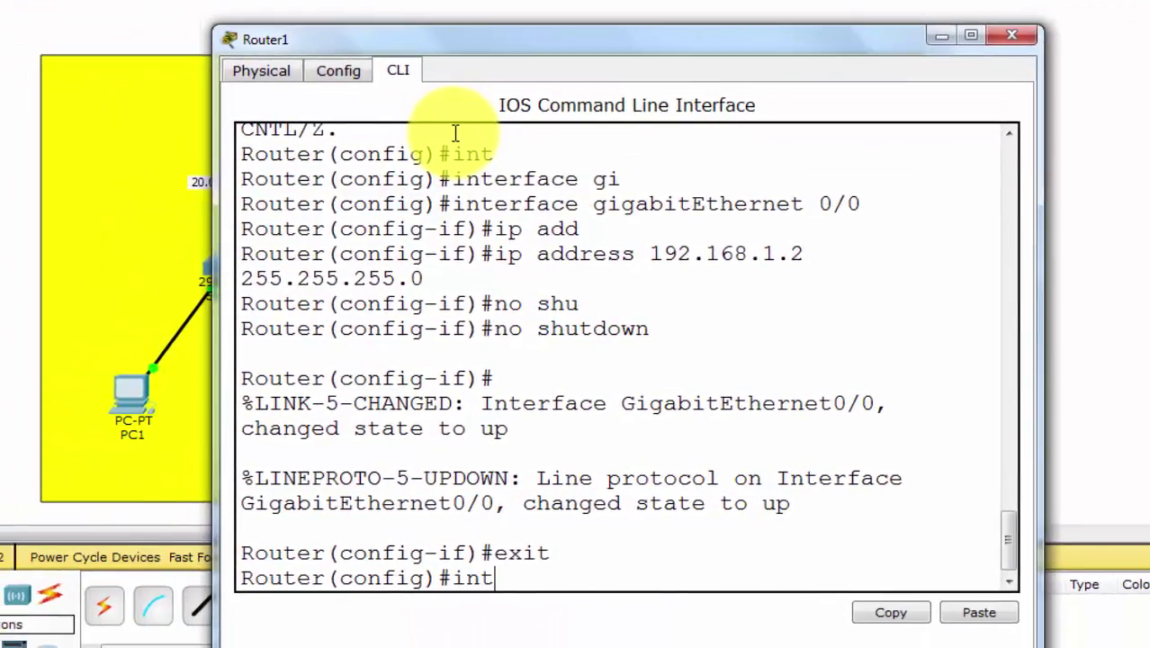
{"action": "key", "text": "Tab"}
{"action": "type", "text": "gi"}
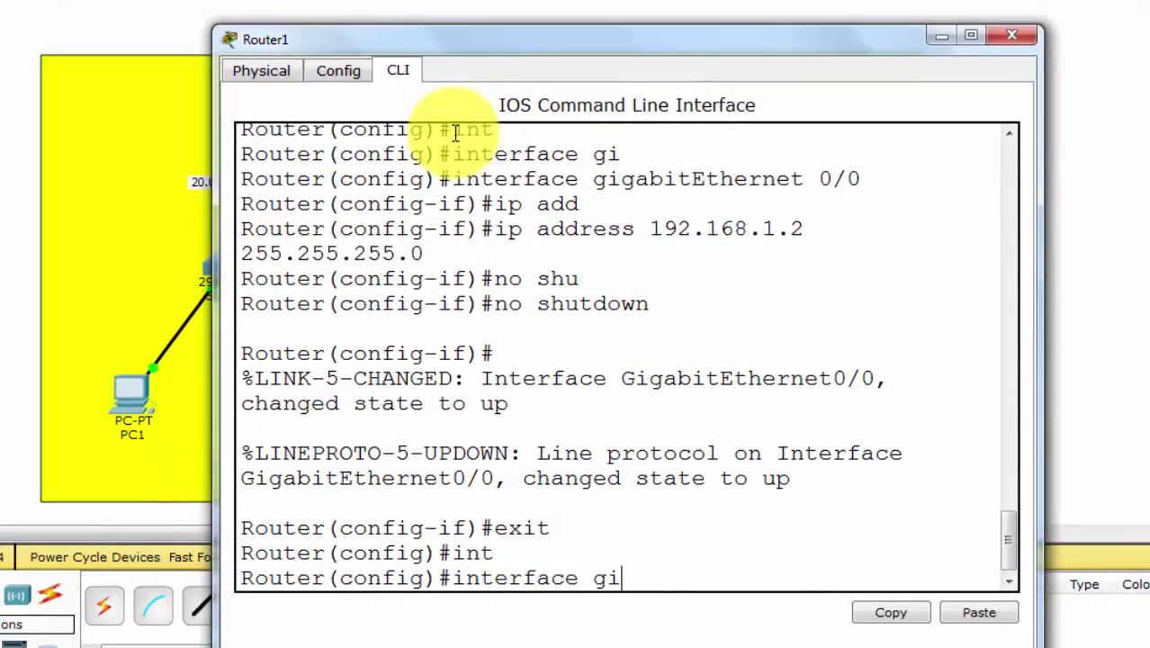
{"action": "type", "text": " 0/1"}
{"action": "key", "text": "Return"}
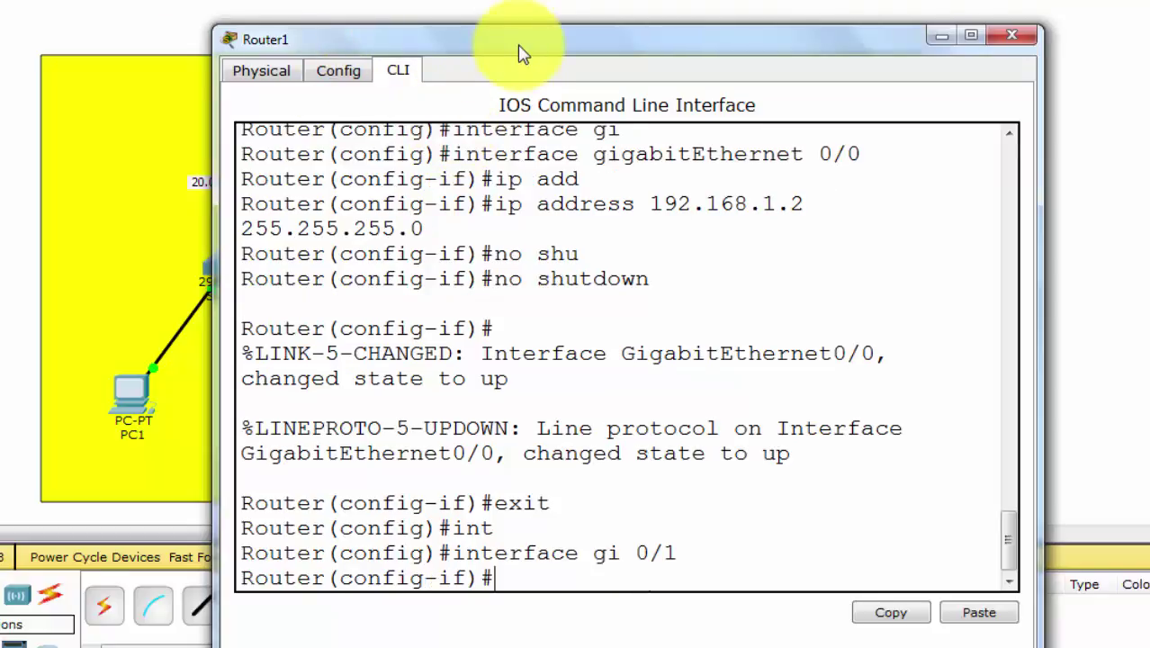
Assign IP address 10.0.0.1 with subnet mask 255.0.0.0 to Router1's gigabitEthernet 0/1, checking the address against the topology.
{"action": "left_click_drag", "start_coordinate": [523, 54], "coordinate": [556, 227]}
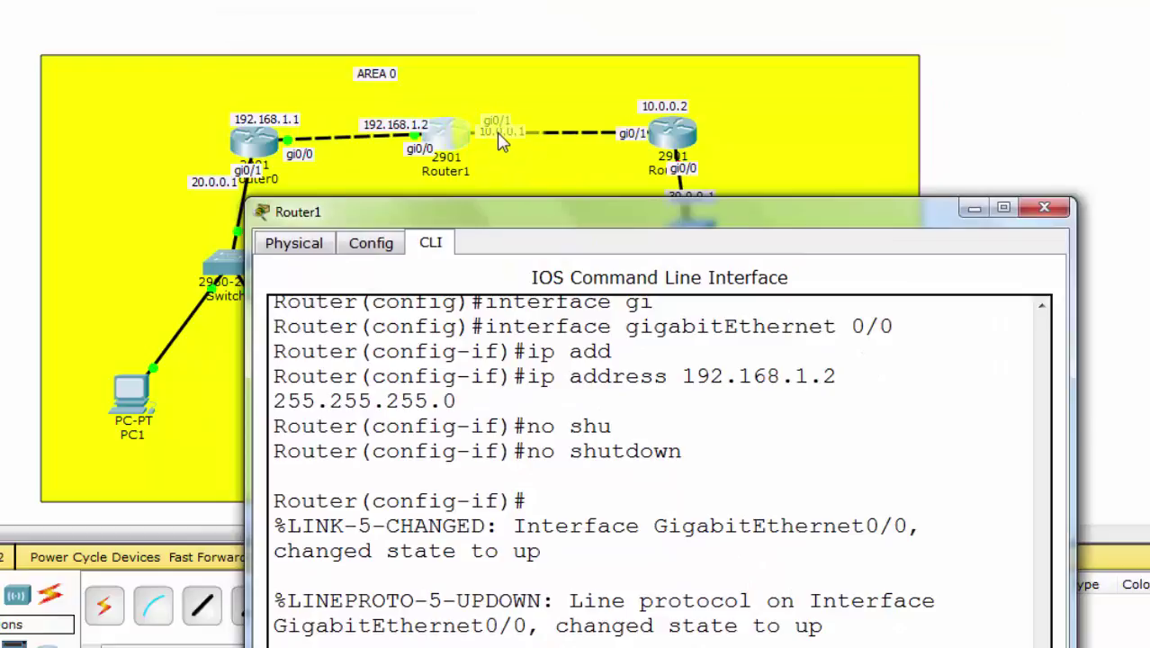
{"action": "left_click_drag", "start_coordinate": [557, 209], "coordinate": [533, 123]}
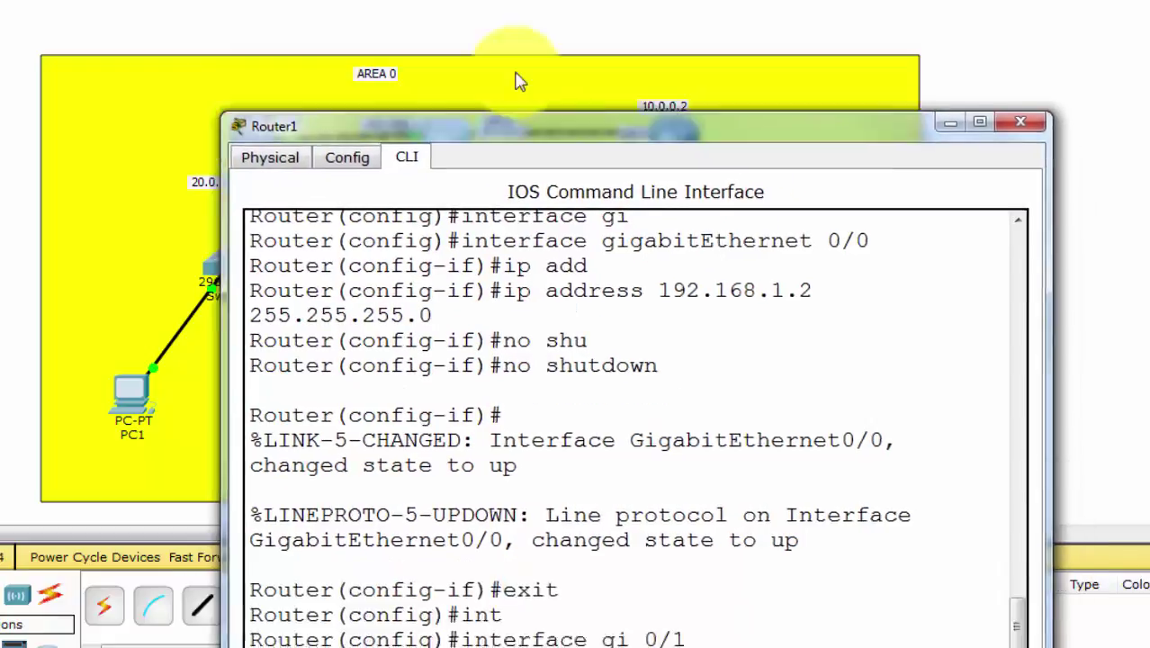
{"action": "left_click_drag", "start_coordinate": [520, 81], "coordinate": [496, 15]}
{"action": "type", "text": "ip add"}
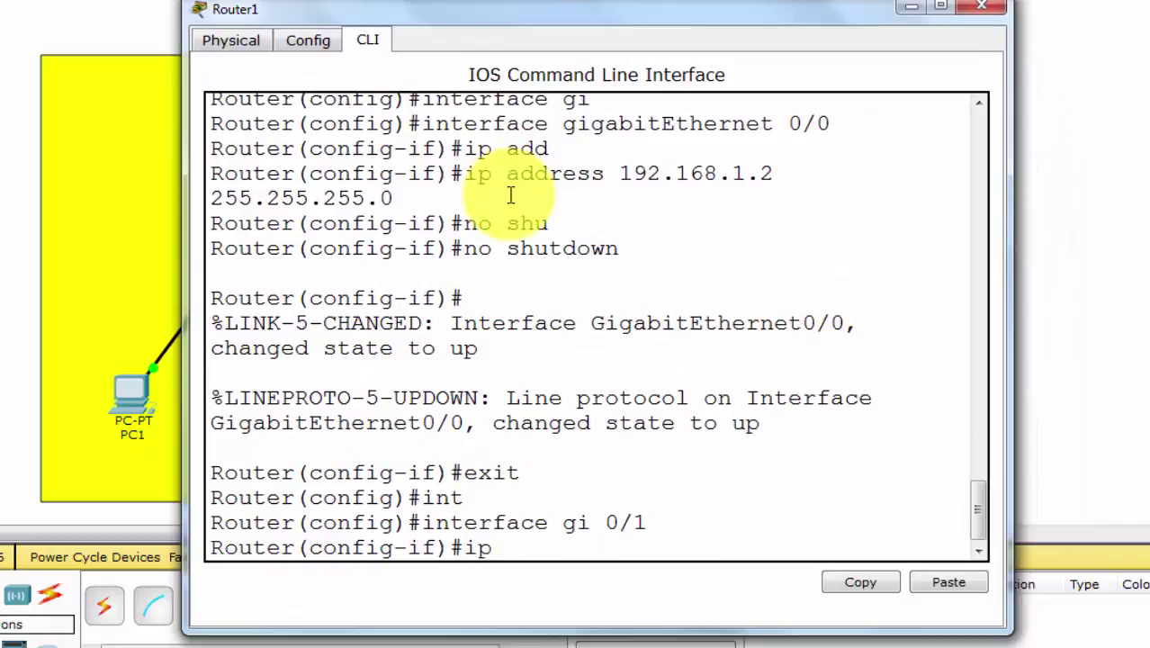
{"action": "key", "text": "Tab"}
{"action": "type", "text": "1"}
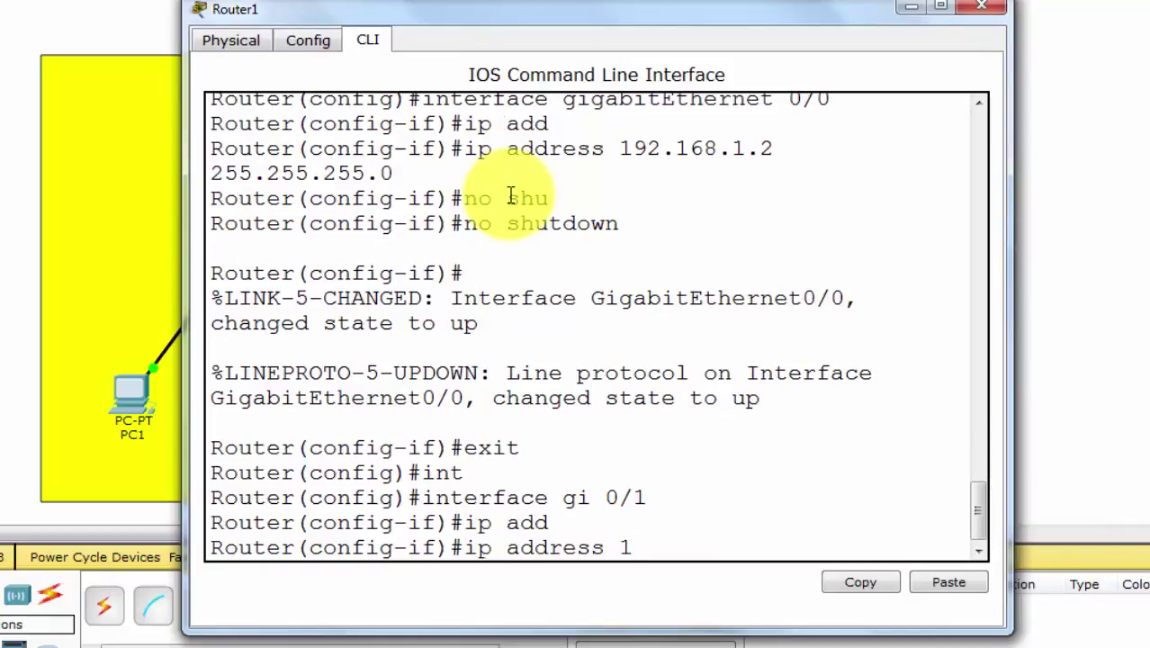
{"action": "type", "text": "0.0.0.1 2"}
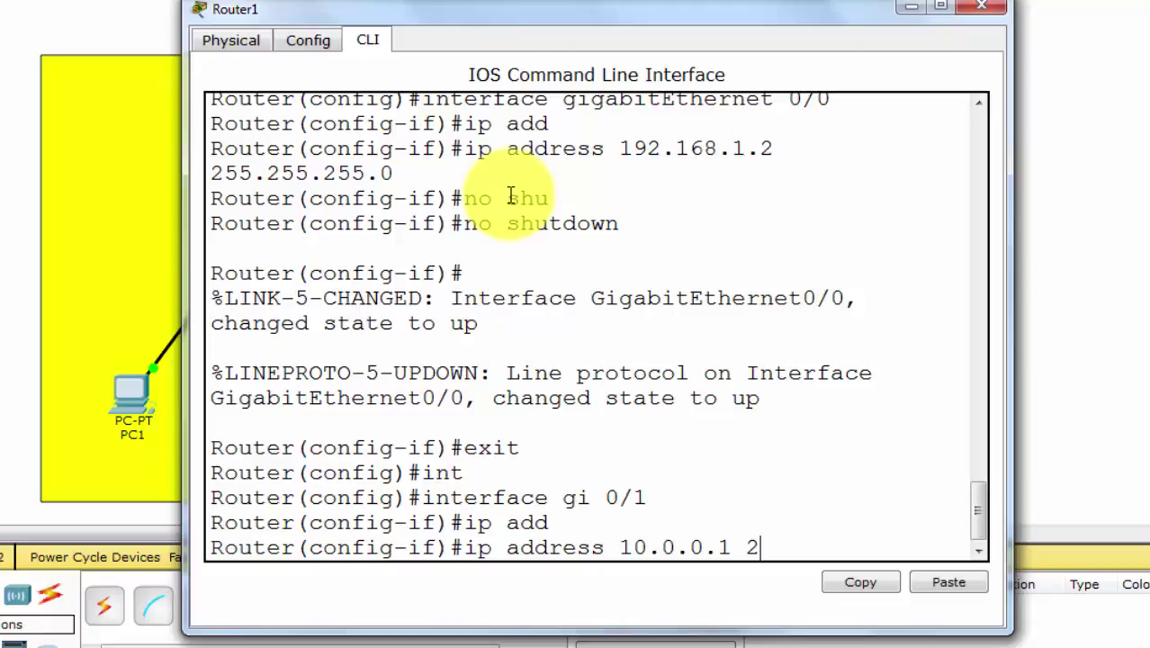
{"action": "type", "text": "55.0.0.0"}
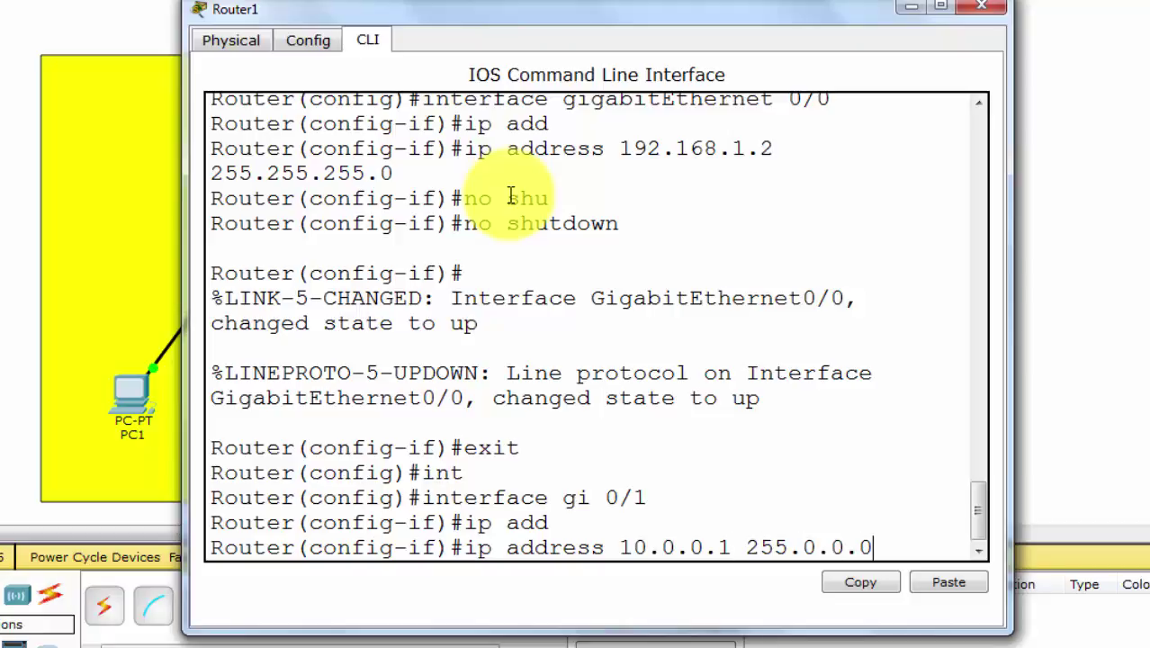
{"action": "key", "text": "Return"}
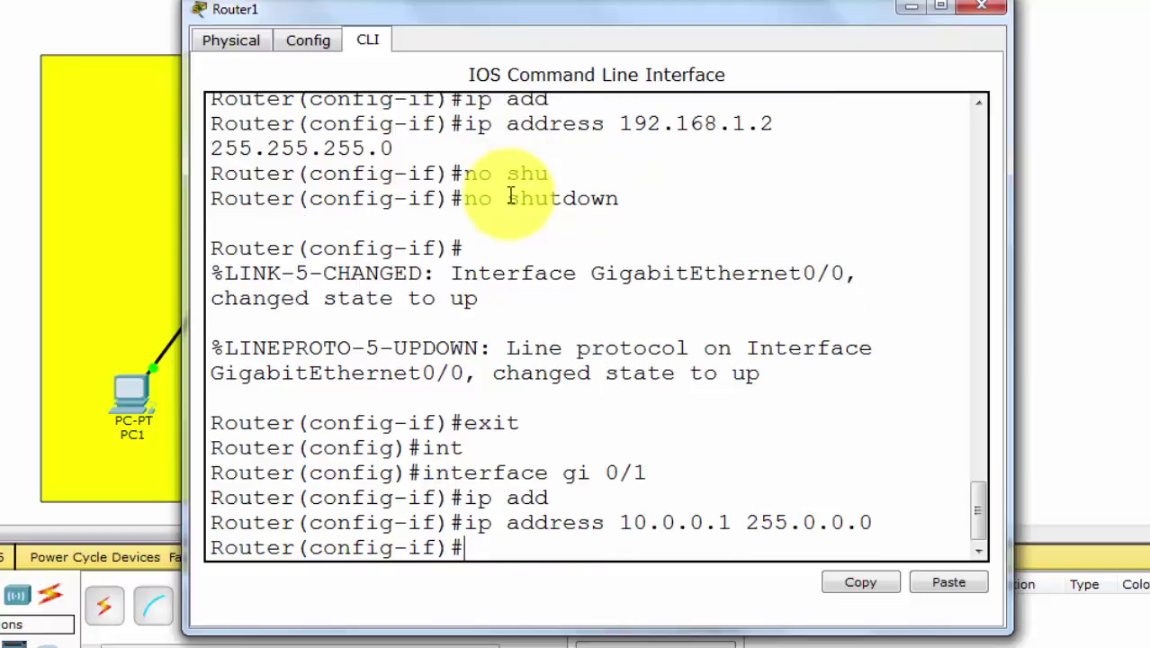
Enable Router1's gigabitEthernet 0/1 with no shutdown and return to global configuration mode.
{"action": "type", "text": "no shu"}
{"action": "key", "text": "Tab"}
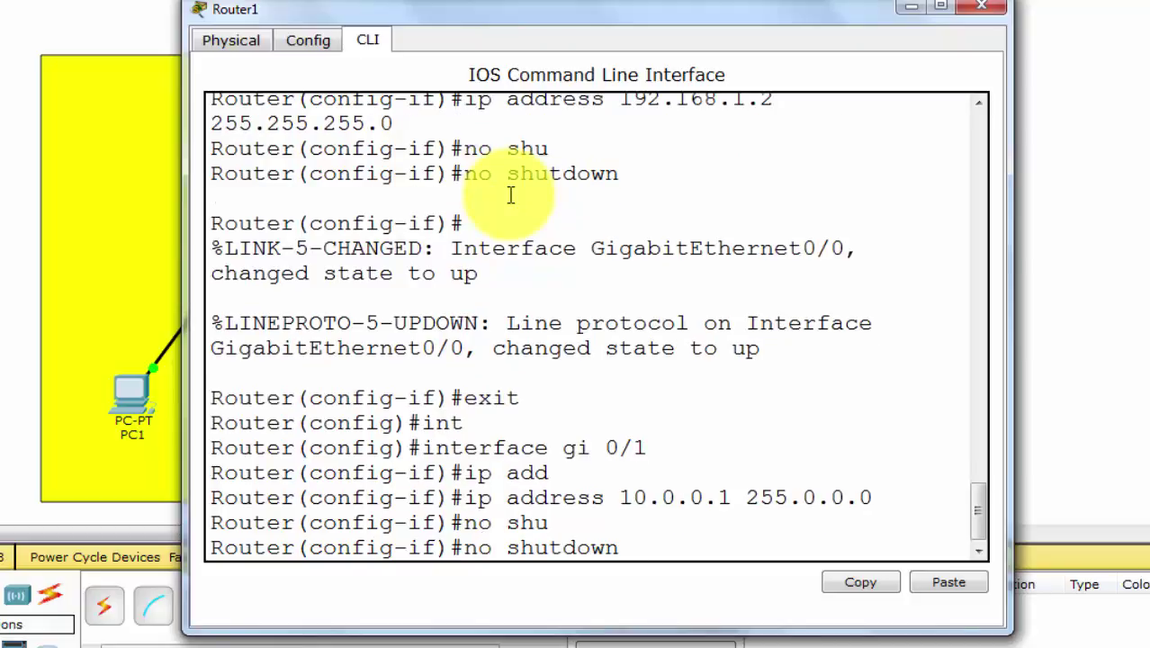
{"action": "key", "text": "Return"}
{"action": "type", "text": "exit"}
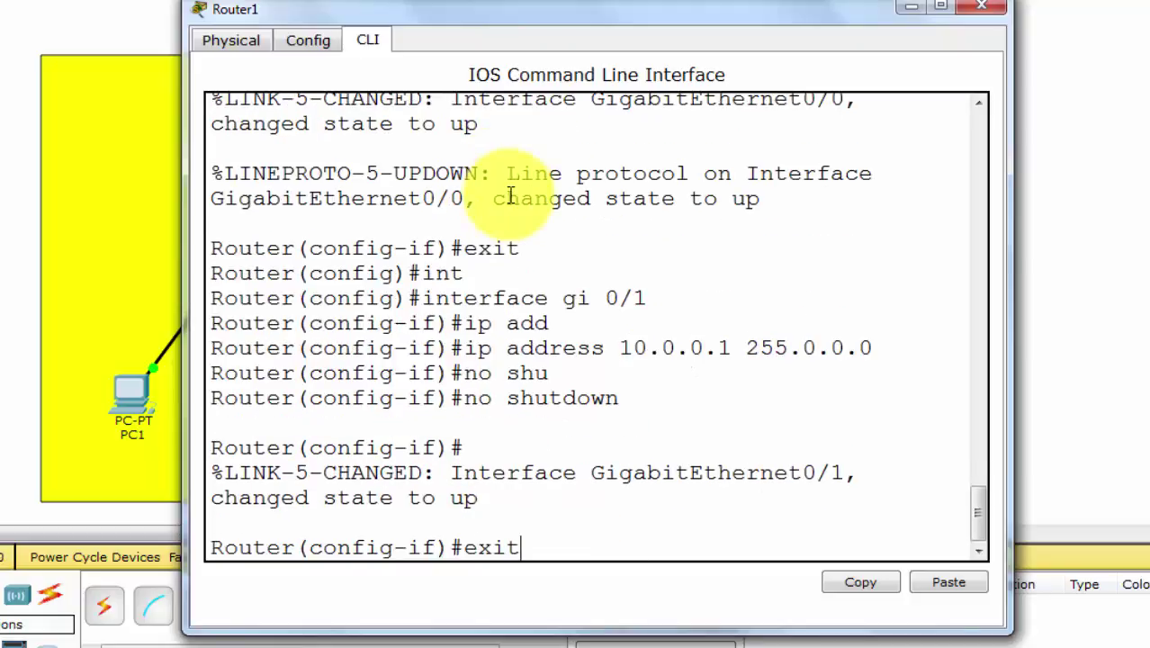
{"action": "key", "text": "Return"}
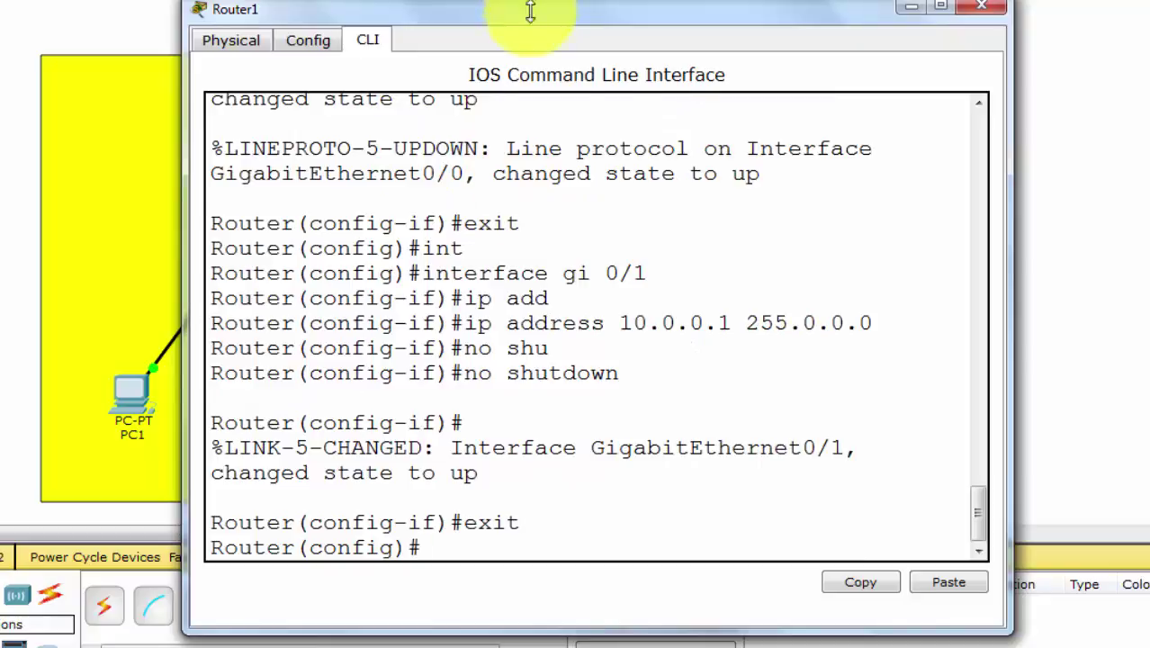
Start OSPF routing on Router1 with process ID 200.
{"action": "left_click_drag", "start_coordinate": [531, 15], "coordinate": [560, 236]}
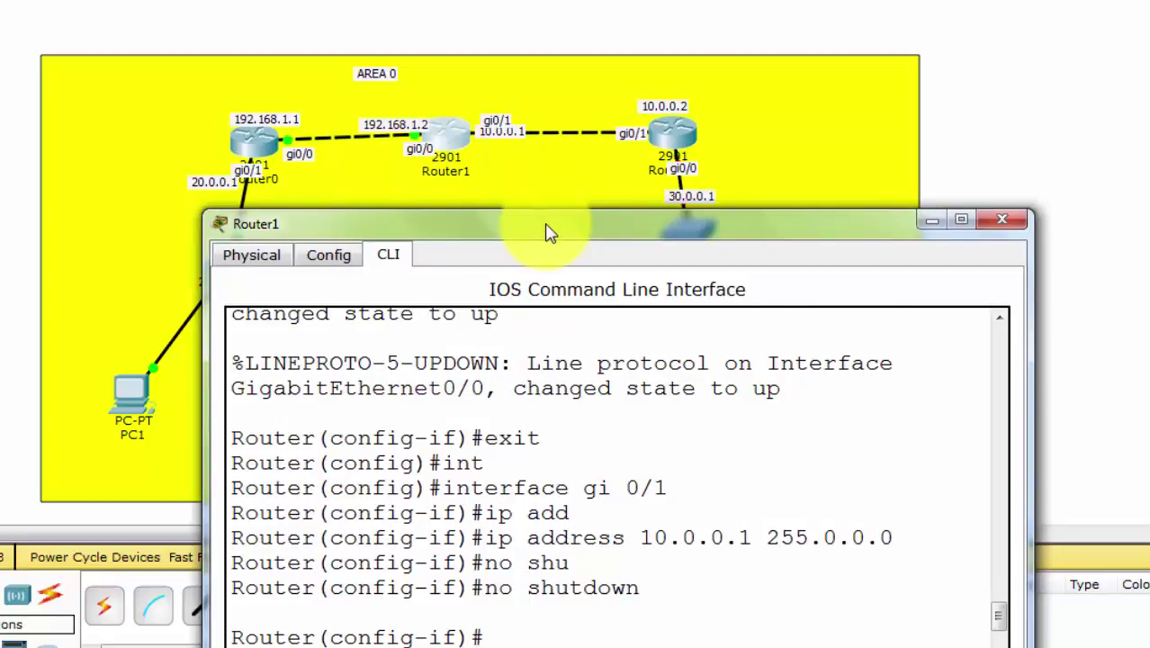
{"action": "left_click_drag", "start_coordinate": [547, 231], "coordinate": [545, 6]}
{"action": "left_click", "coordinate": [487, 586]}
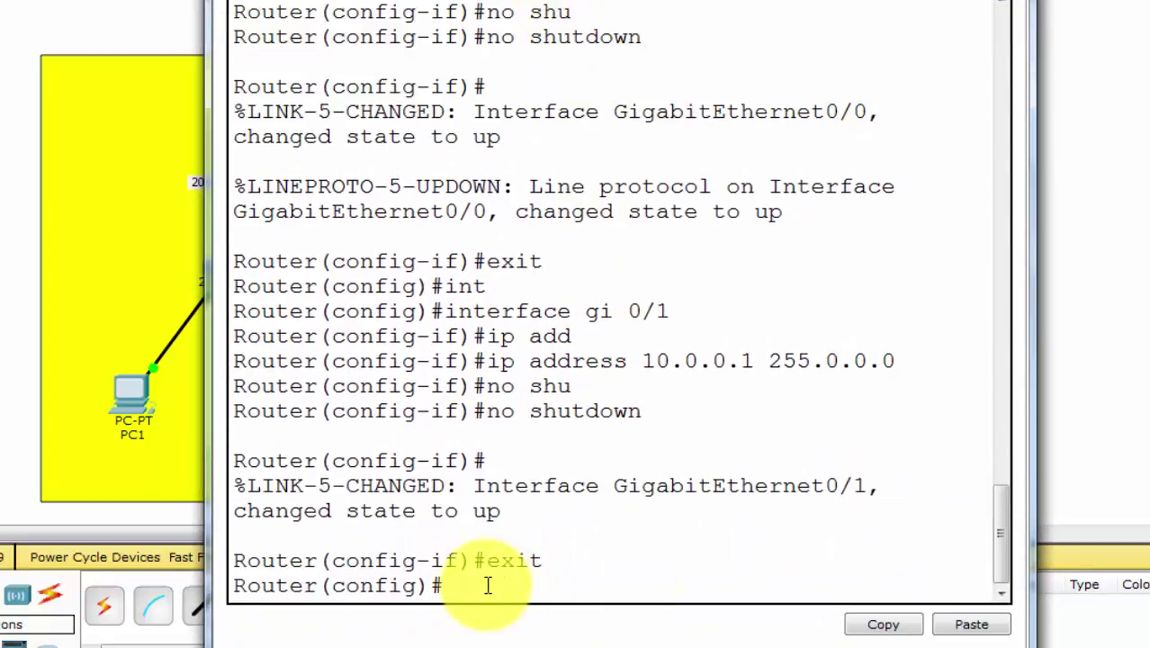
{"action": "type", "text": "rou"}
{"action": "key", "text": "Tab"}
{"action": "type", "text": "os"}
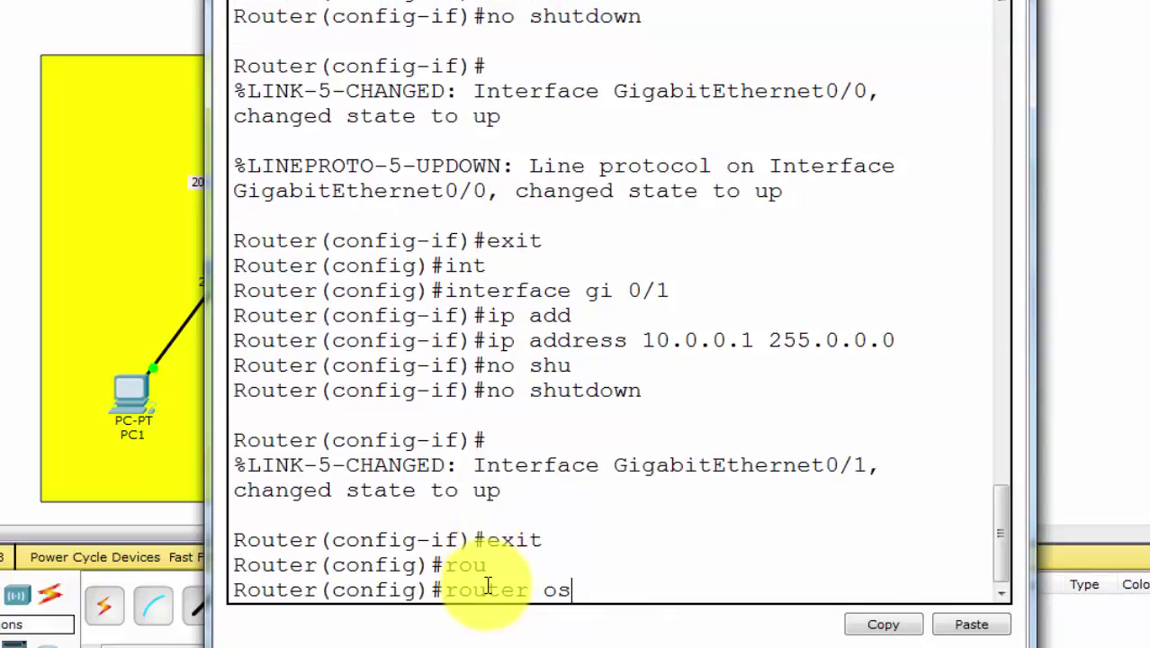
{"action": "key", "text": "Tab"}
{"action": "type", "text": "200"}
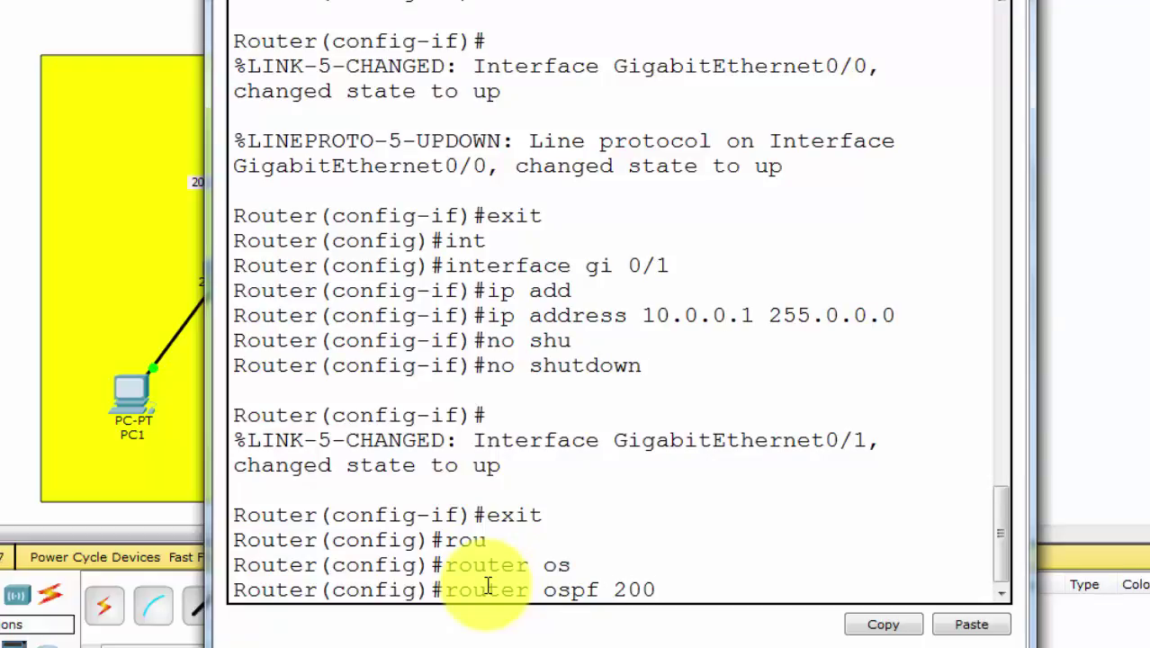
{"action": "key", "text": "Return"}
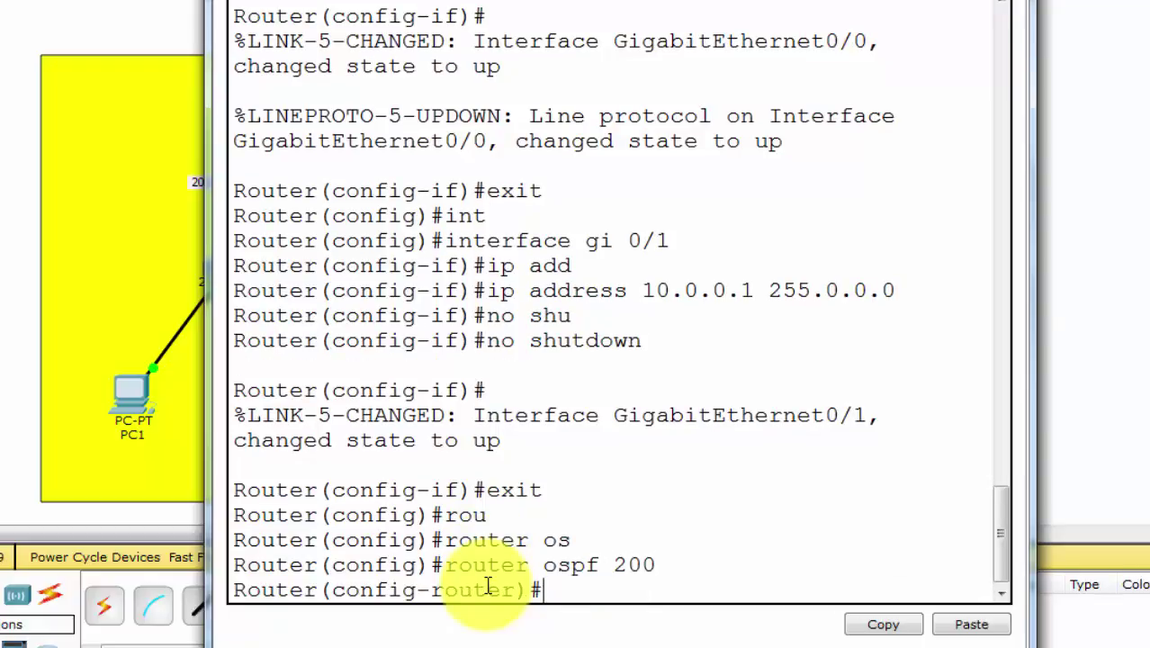
Advertise network 192.168.1.0 with wildcard mask 0.0.0.255 in area 0 in Router1's OSPF process.
{"action": "type", "text": "net"}
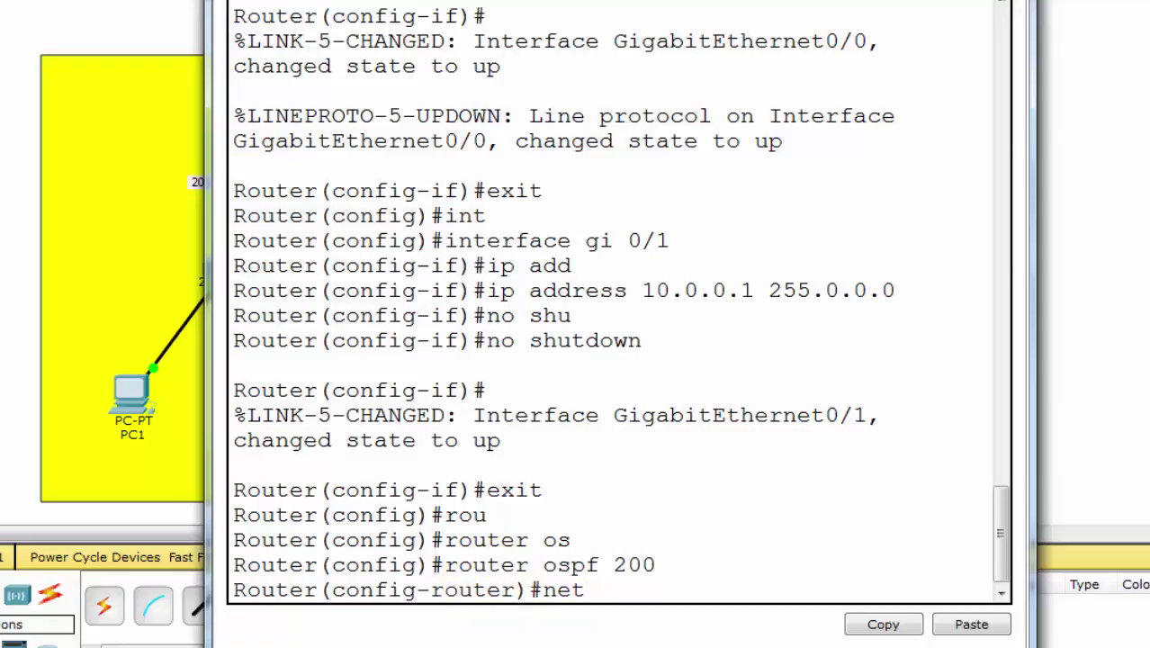
{"action": "left_click_drag", "start_coordinate": [540, 0], "coordinate": [534, 214]}
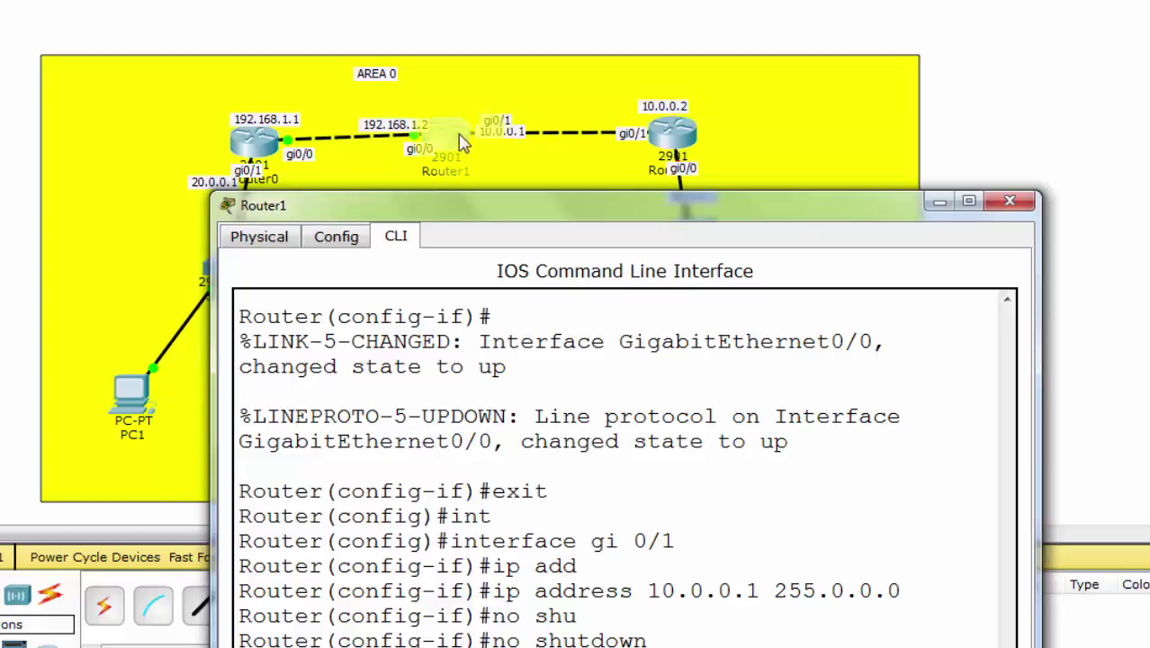
{"action": "left_click_drag", "start_coordinate": [606, 216], "coordinate": [580, 29]}
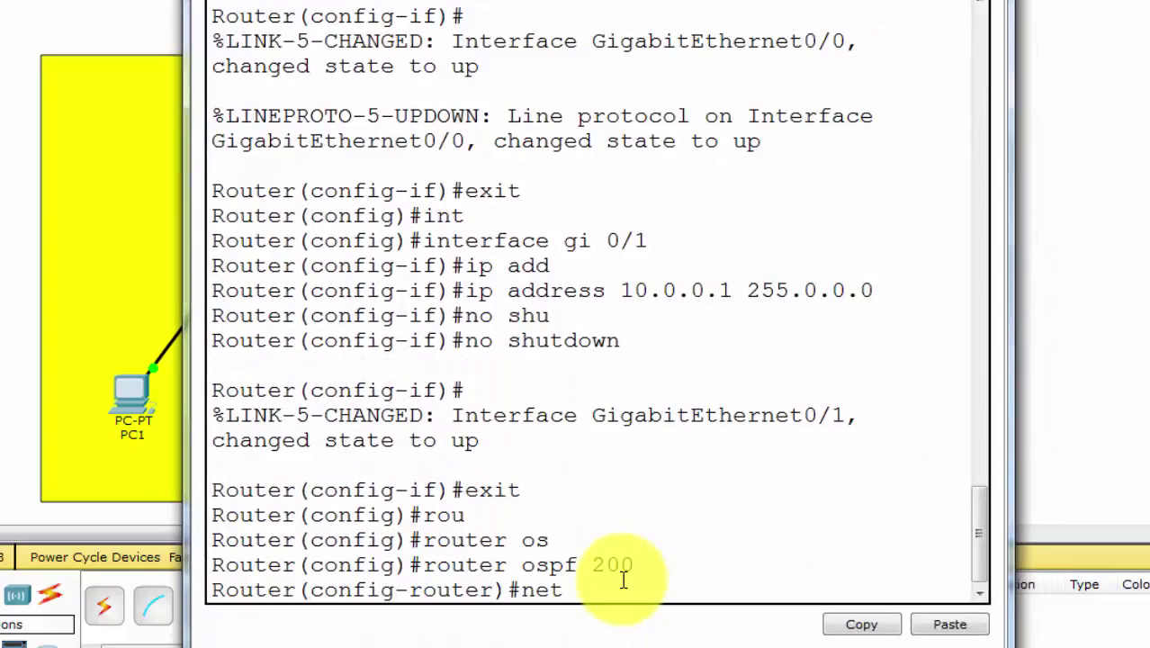
{"action": "key", "text": "Tab"}
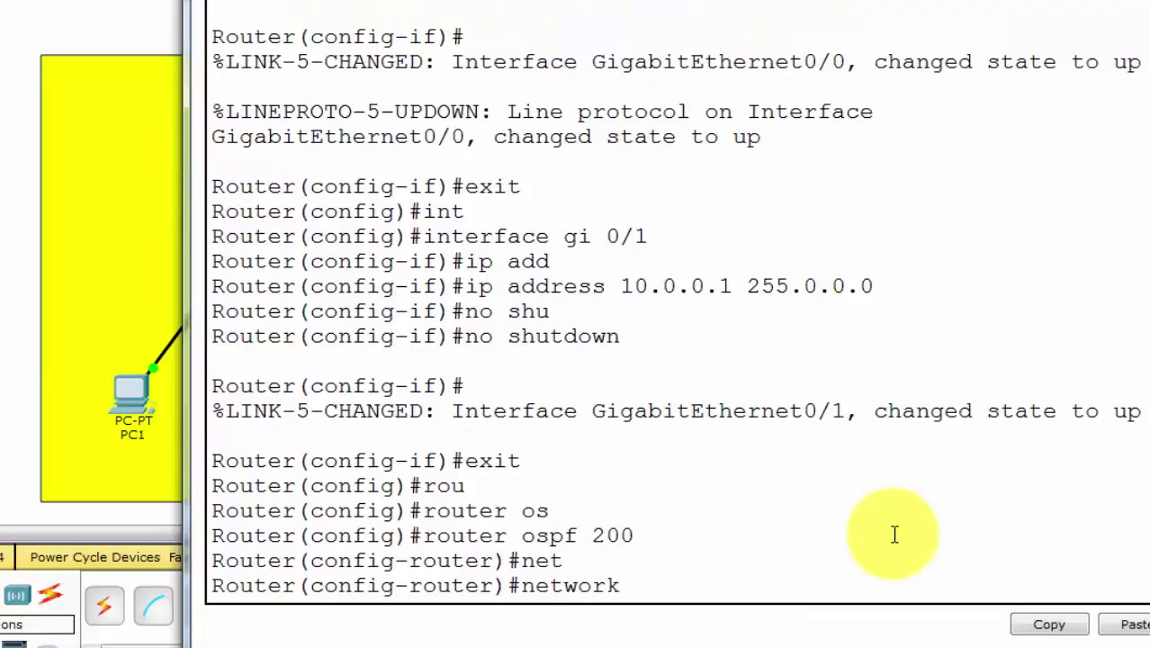
{"action": "type", "text": "192.168.1.0"}
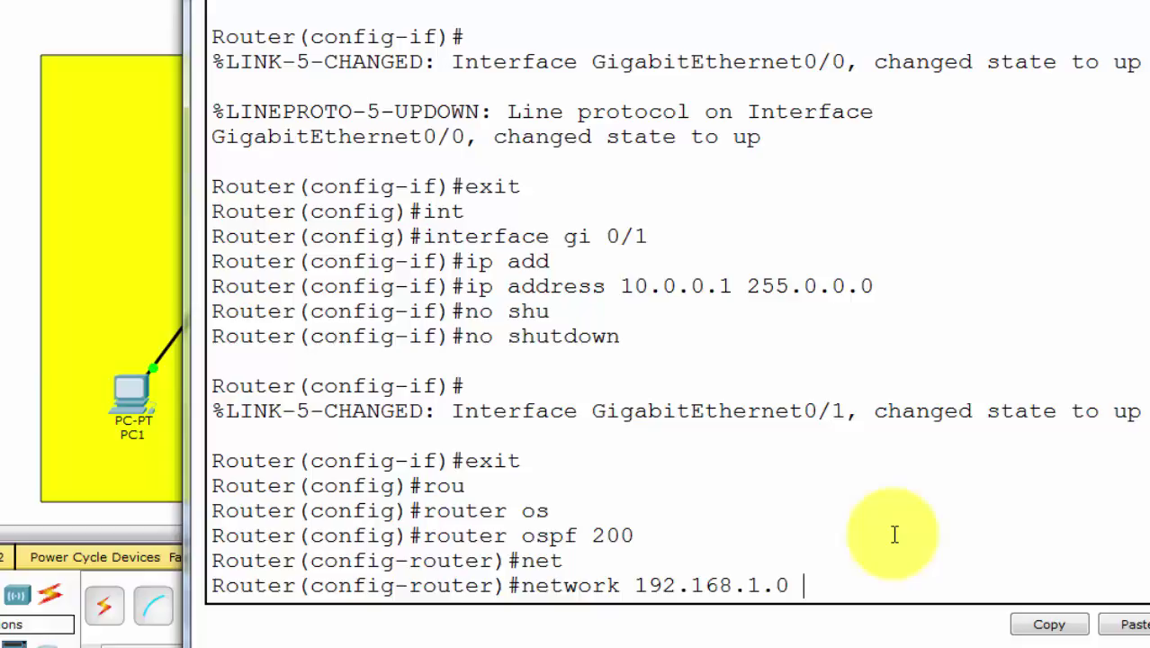
{"action": "type", "text": " 0.0.0.255"}
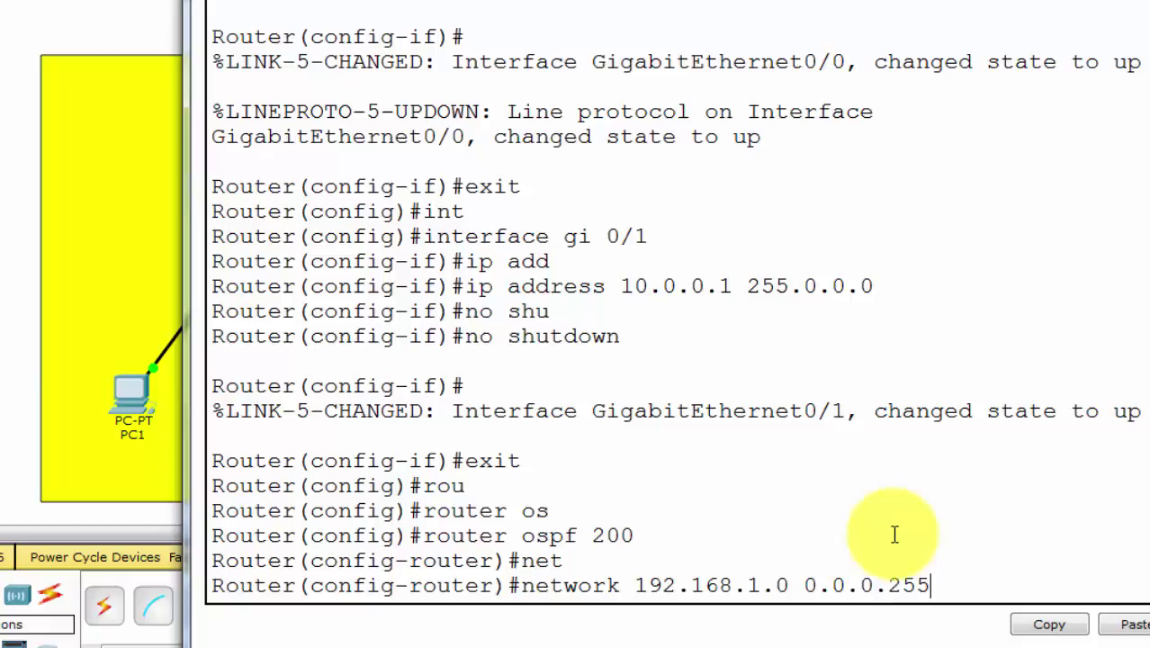
{"action": "type", "text": " ar"}
{"action": "key", "text": "Tab"}
{"action": "type", "text": "0"}
{"action": "key", "text": "Return"}
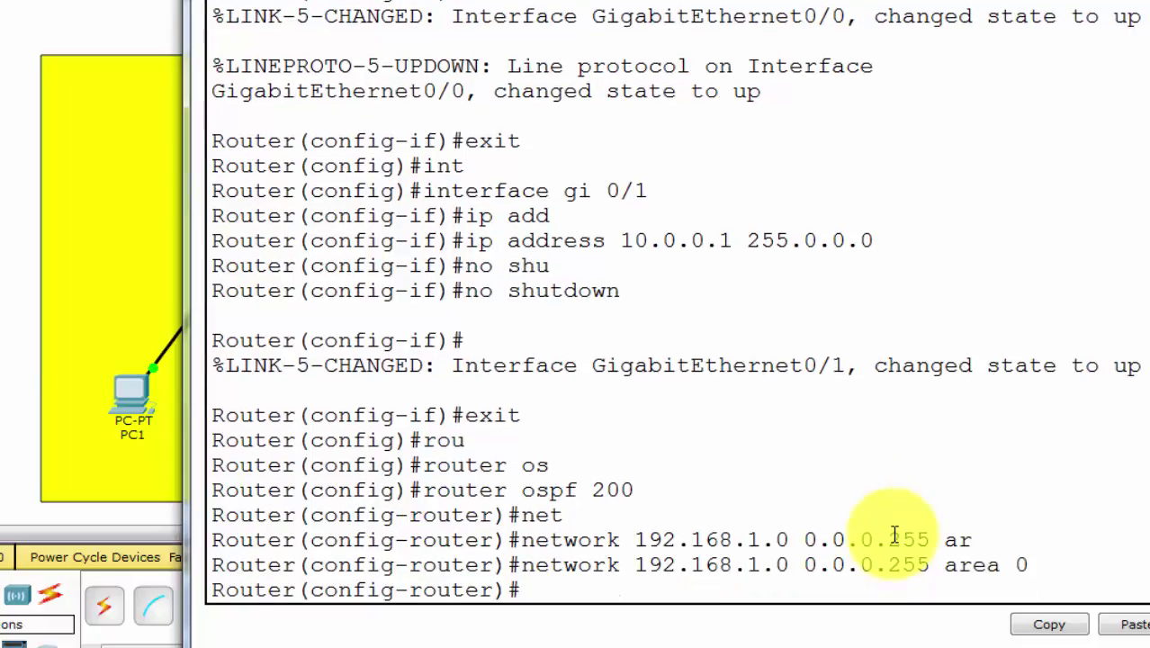
Advertise network 10.0.0.0 with wildcard mask 0.255.255.255 in area 0 in Router1's OSPF process.
{"action": "type", "text": "net"}
{"action": "key", "text": "Tab"}
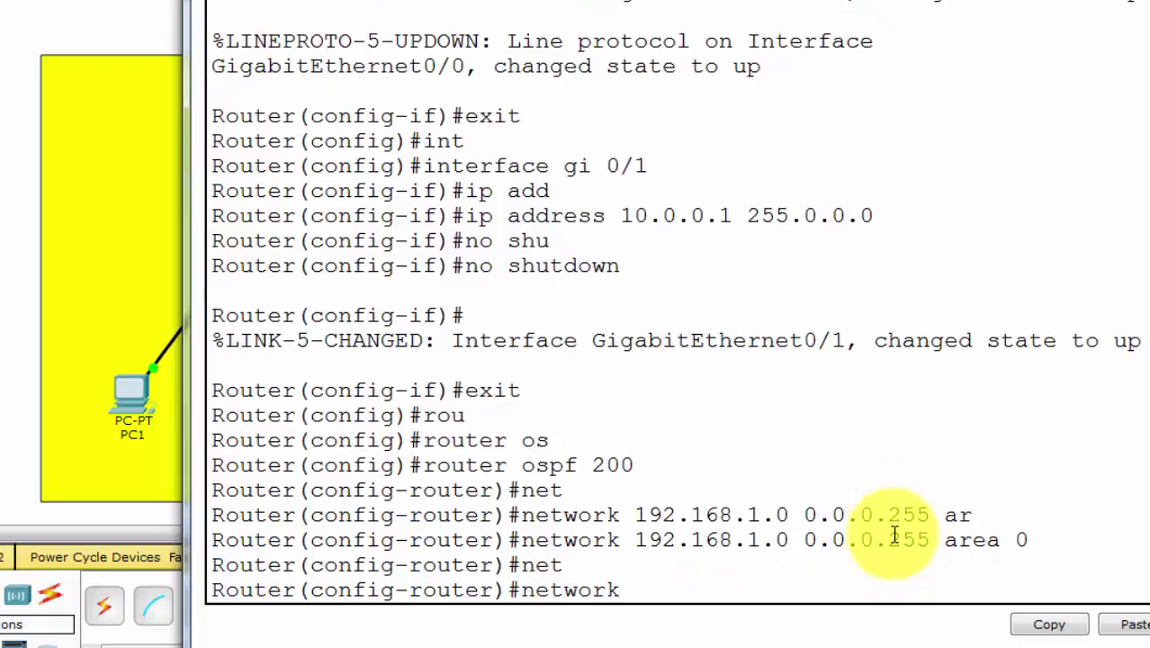
{"action": "type", "text": "10.0.0.0"}
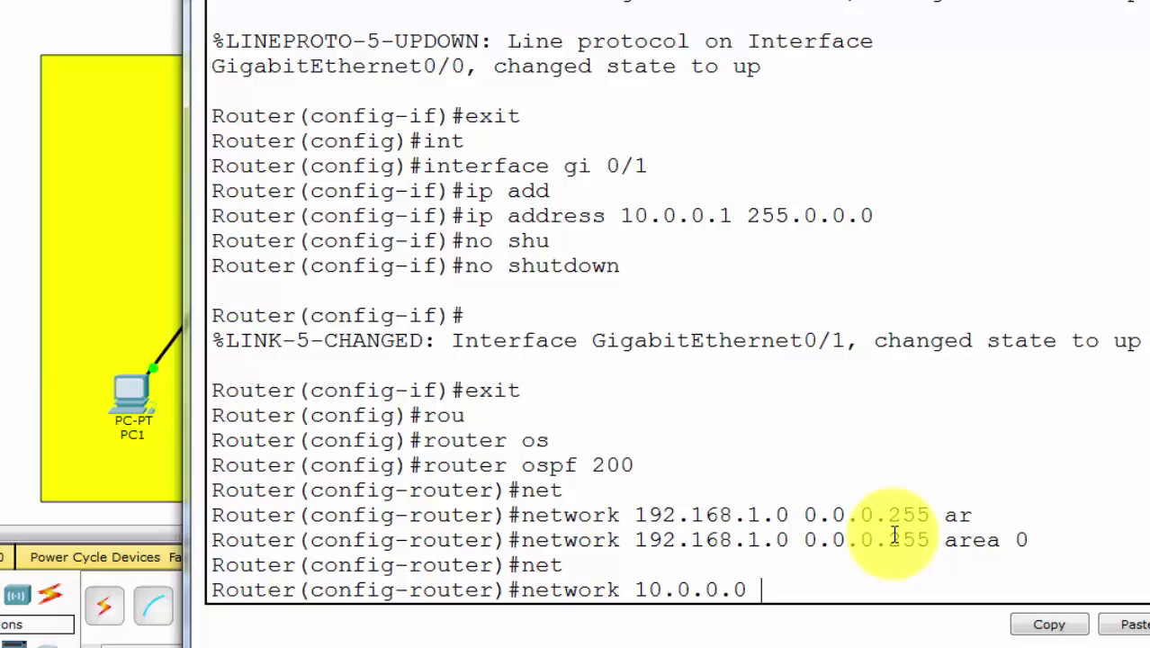
{"action": "type", "text": "0.255.255.255"}
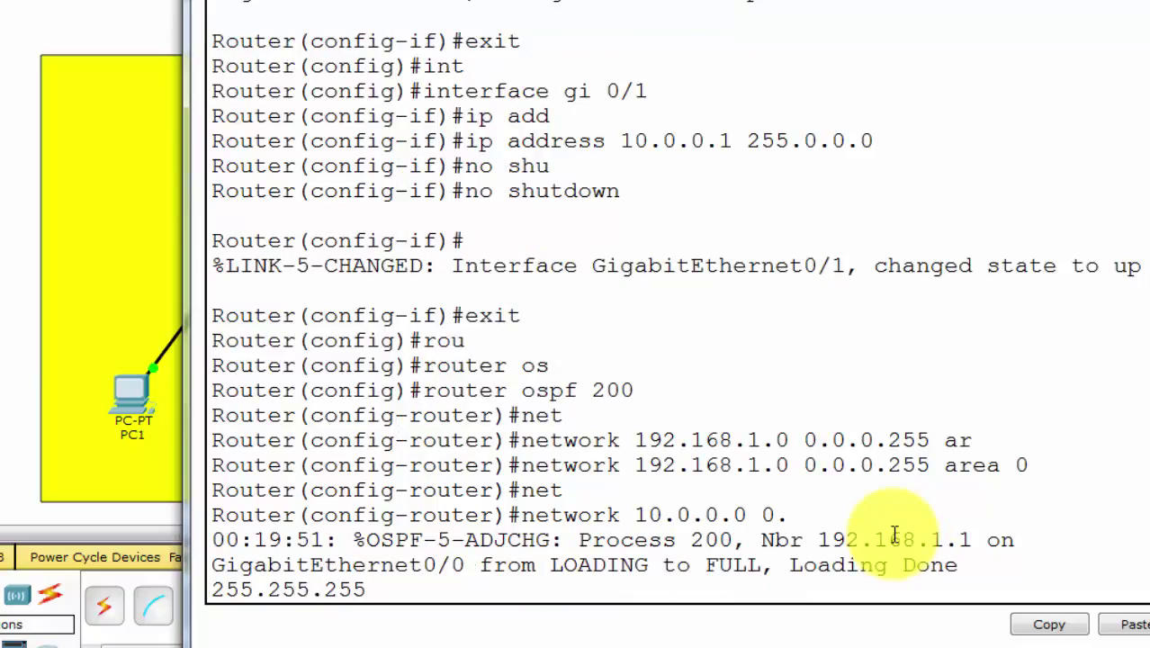
{"action": "type", "text": " area 0"}
{"action": "key", "text": "Return"}
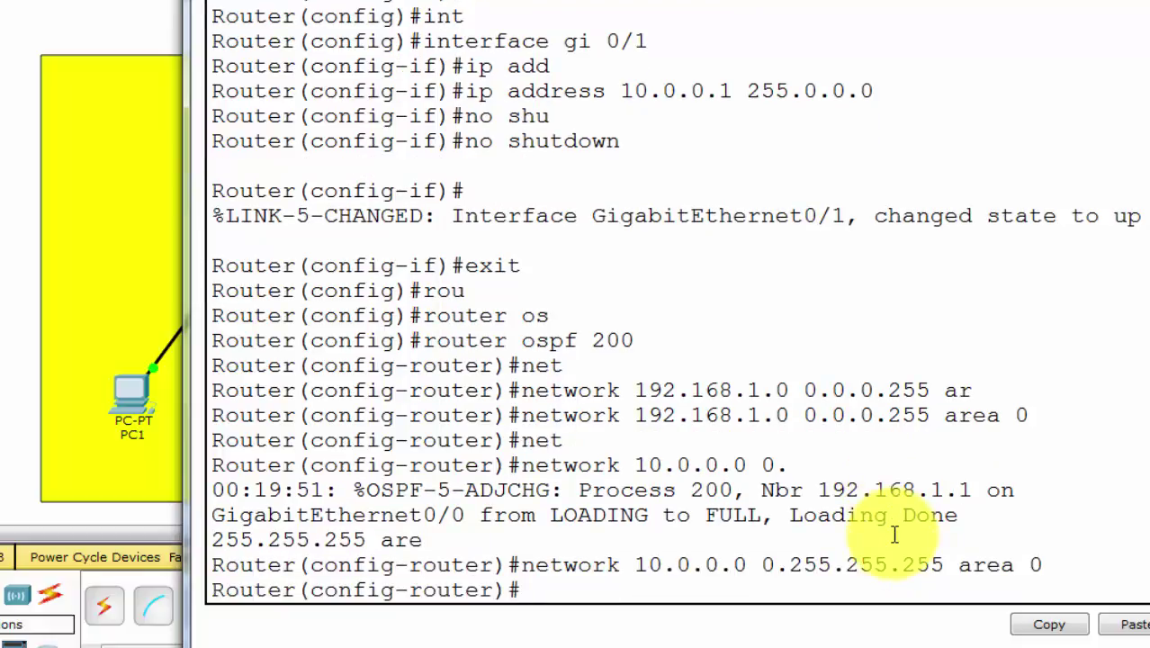
Exit OSPF configuration mode on Router1 and close its window.
{"action": "type", "text": "exit"}
{"action": "key", "text": "Return"}
{"action": "key", "text": "alt+F4"}
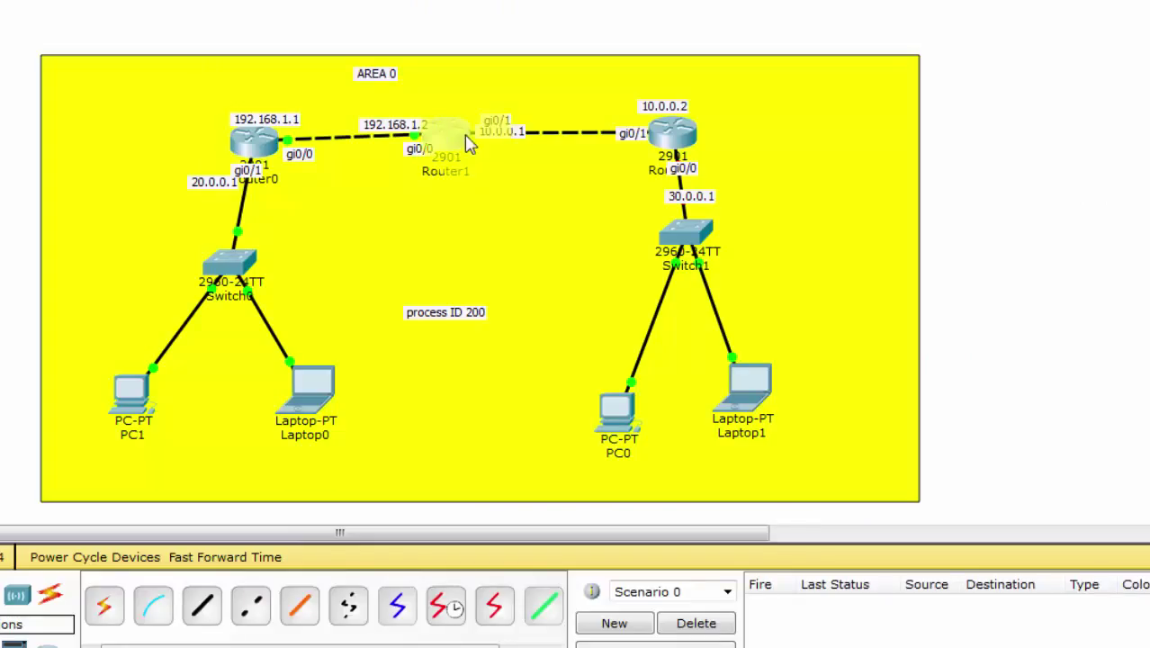
Open Router2's command line interface and decline the initial configuration dialog with n.
{"action": "left_click", "coordinate": [677, 130]}
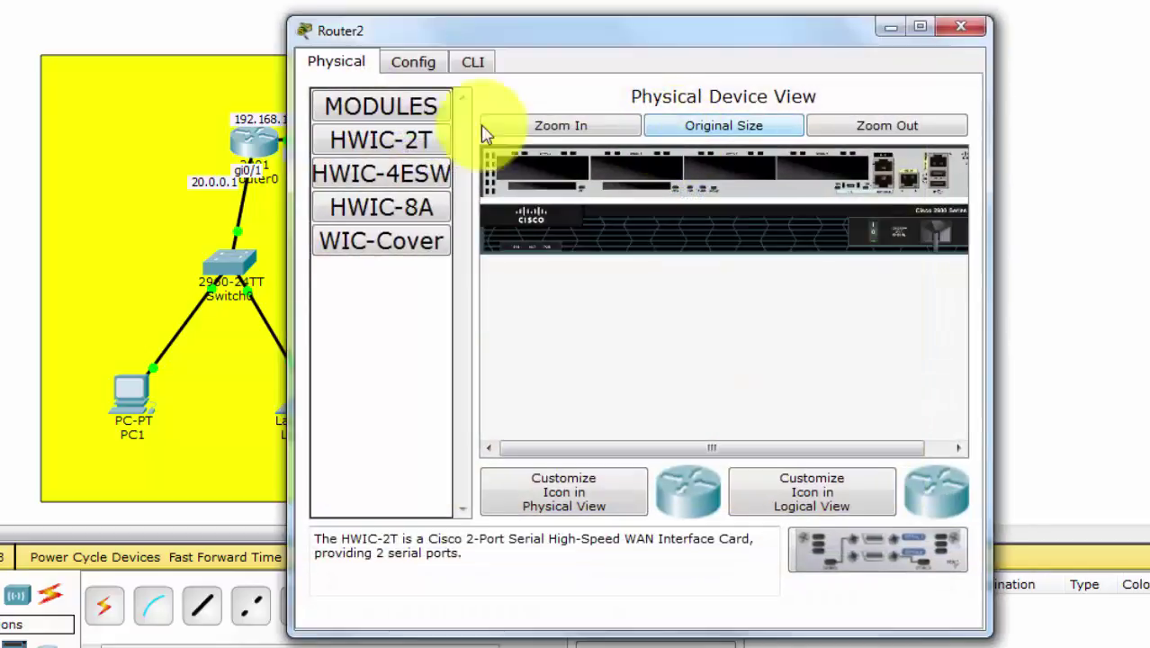
{"action": "left_click", "coordinate": [471, 63]}
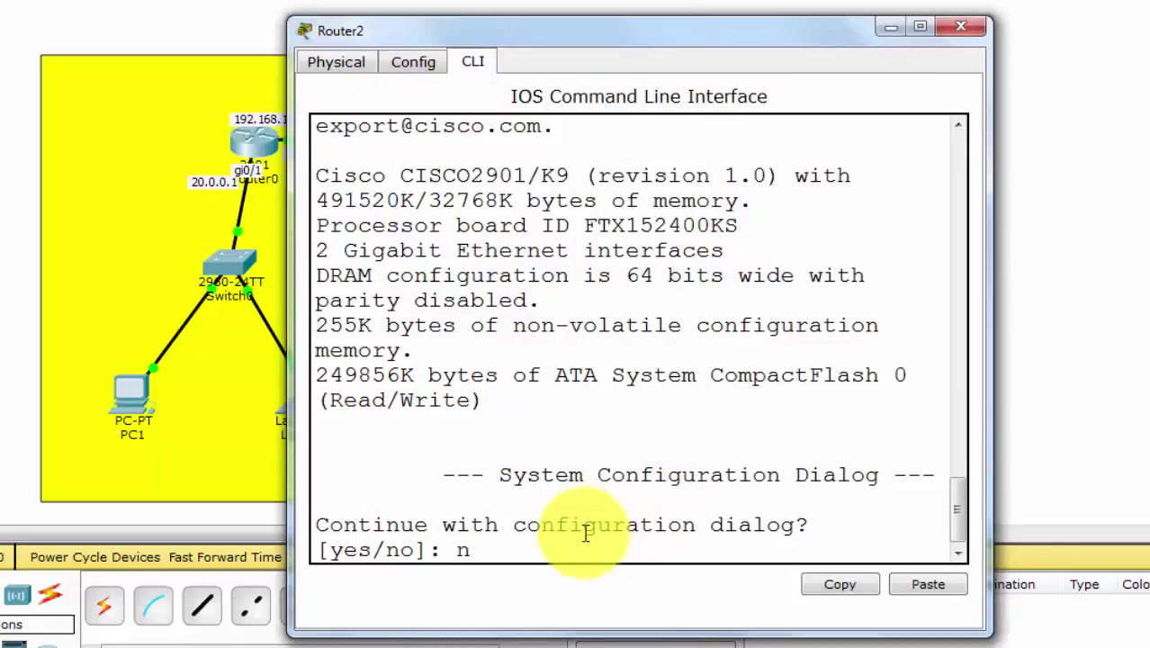
{"action": "key", "text": "Return"}
{"action": "key", "text": "Return"}
{"action": "key", "text": "Return"}
Enter privileged mode and go into global configuration mode on Router2.
{"action": "type", "text": "en"}
{"action": "key", "text": "Return"}
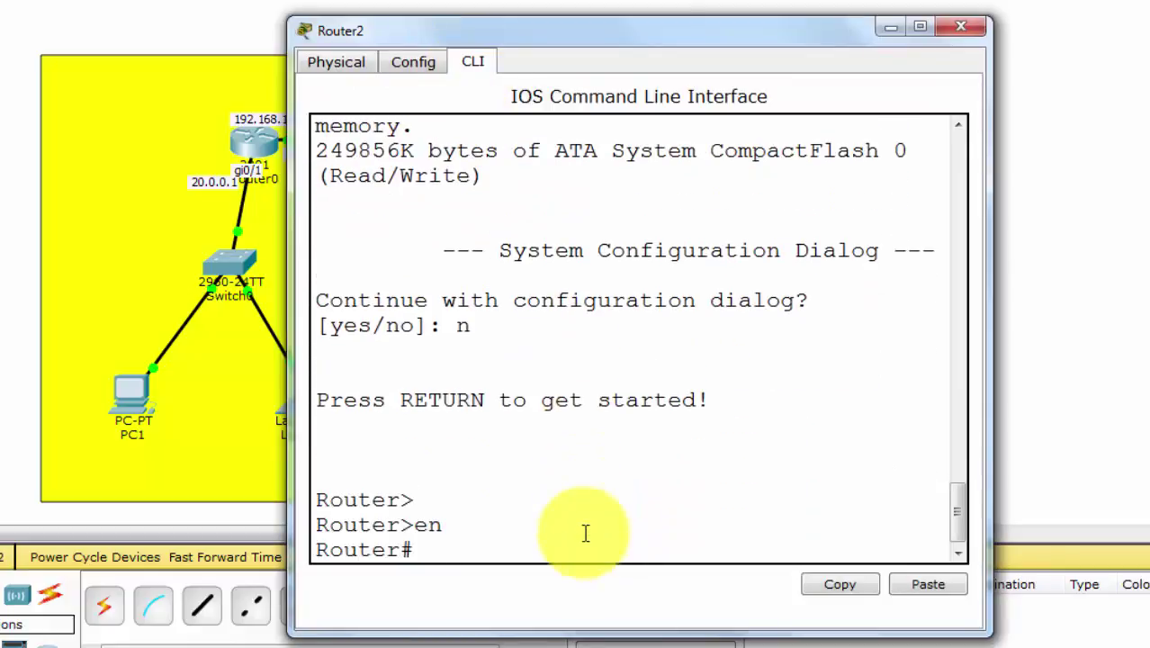
{"action": "key", "text": "Return"}
{"action": "type", "text": "conf"}
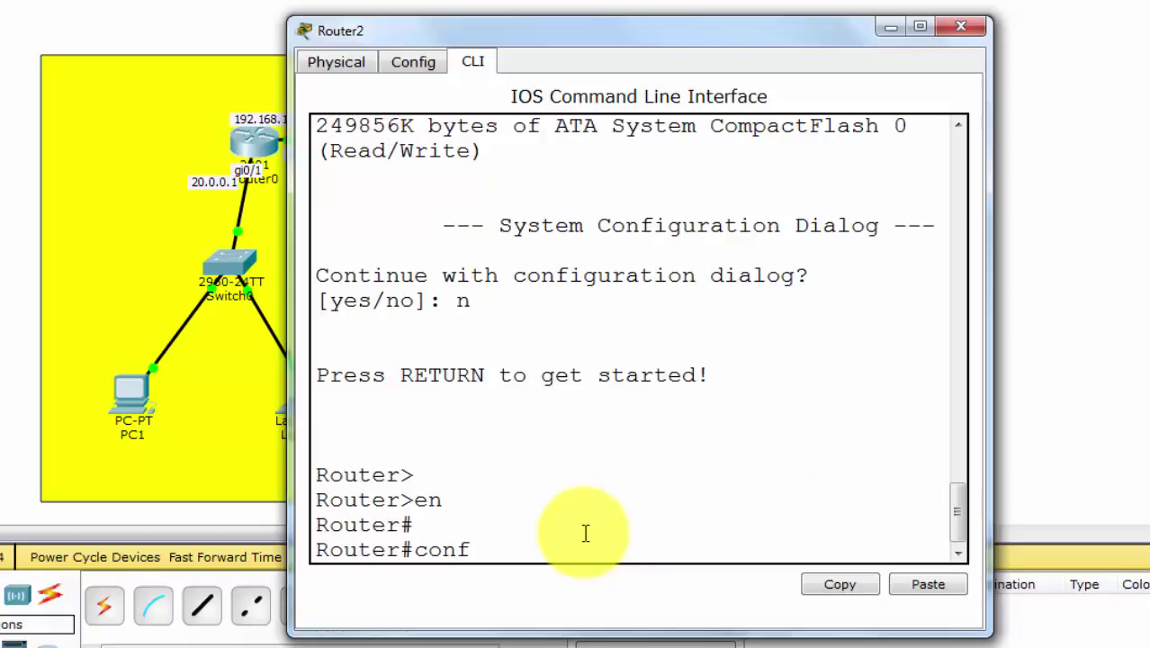
{"action": "key", "text": "Tab"}
{"action": "type", "text": "t"}
{"action": "key", "text": "Tab"}
{"action": "key", "text": "Return"}
{"action": "key", "text": "Return"}
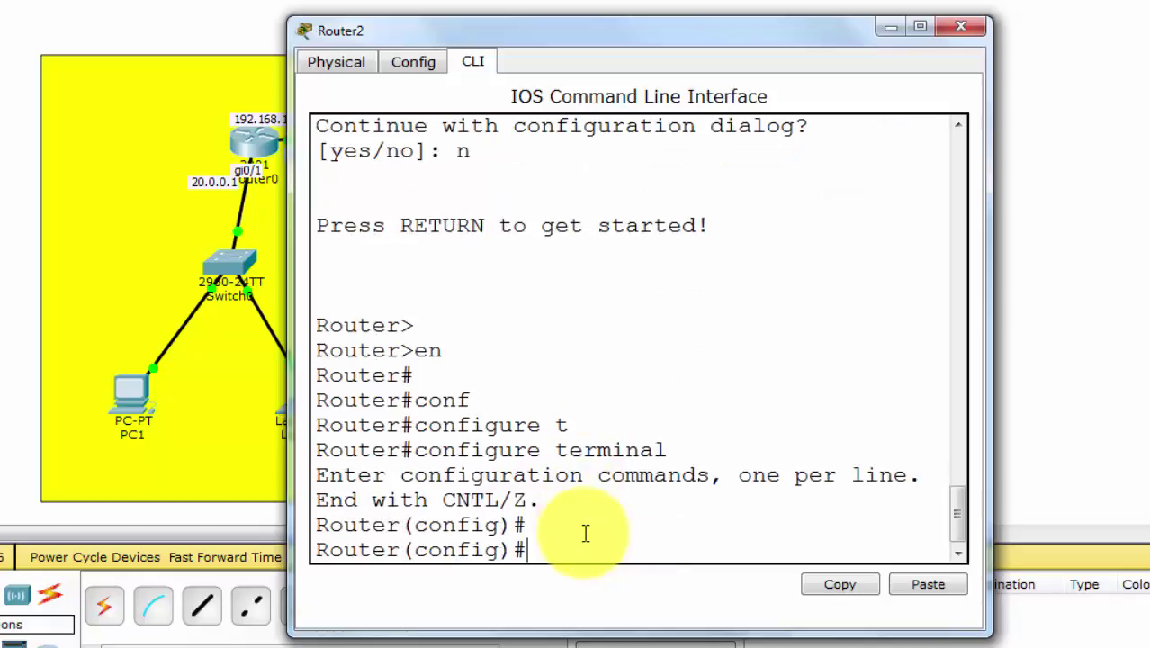
Assign IP address 10.0.0.2 with subnet mask 255.0.0.0 to Router2's interface gi 0/1.
{"action": "type", "text": "int"}
{"action": "key", "text": "Tab"}
{"action": "type", "text": "gi"}
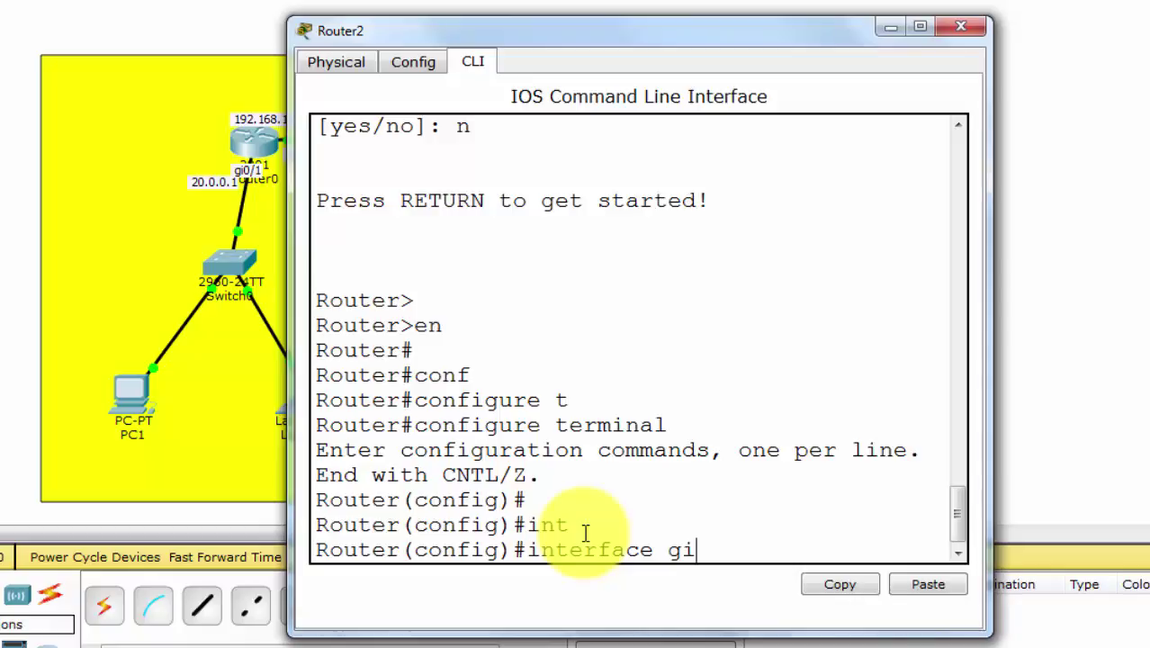
{"action": "type", "text": " 0/1"}
{"action": "key", "text": "Return"}
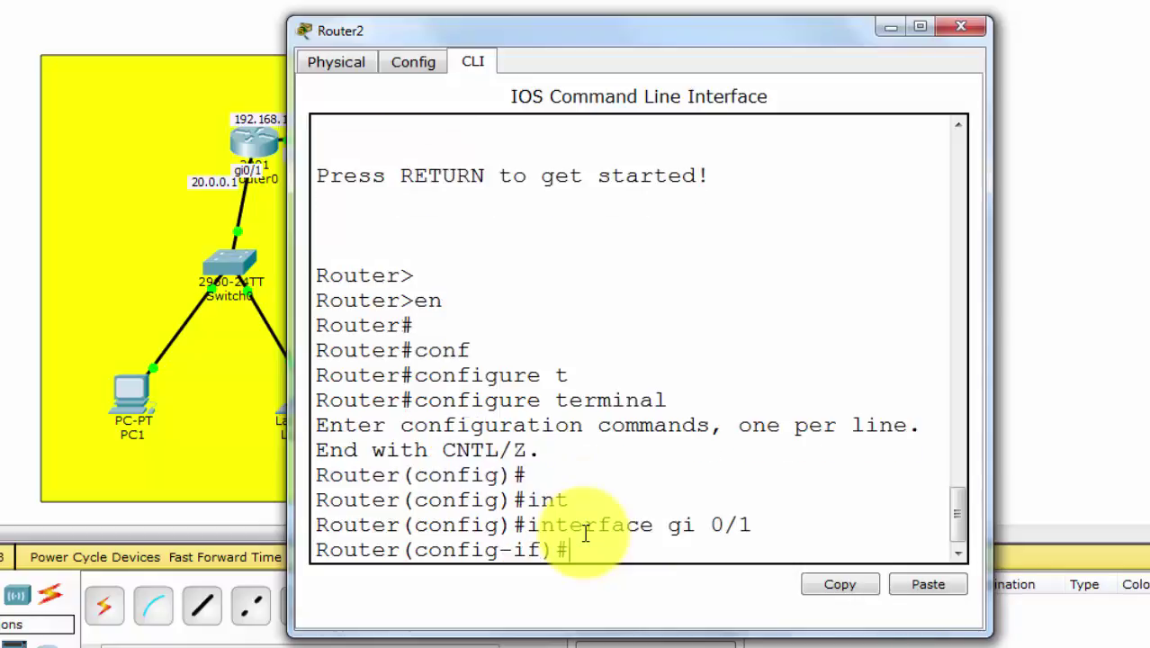
{"action": "type", "text": "ip add"}
{"action": "key", "text": "Tab"}
{"action": "left_click_drag", "start_coordinate": [699, 36], "coordinate": [355, 30]}
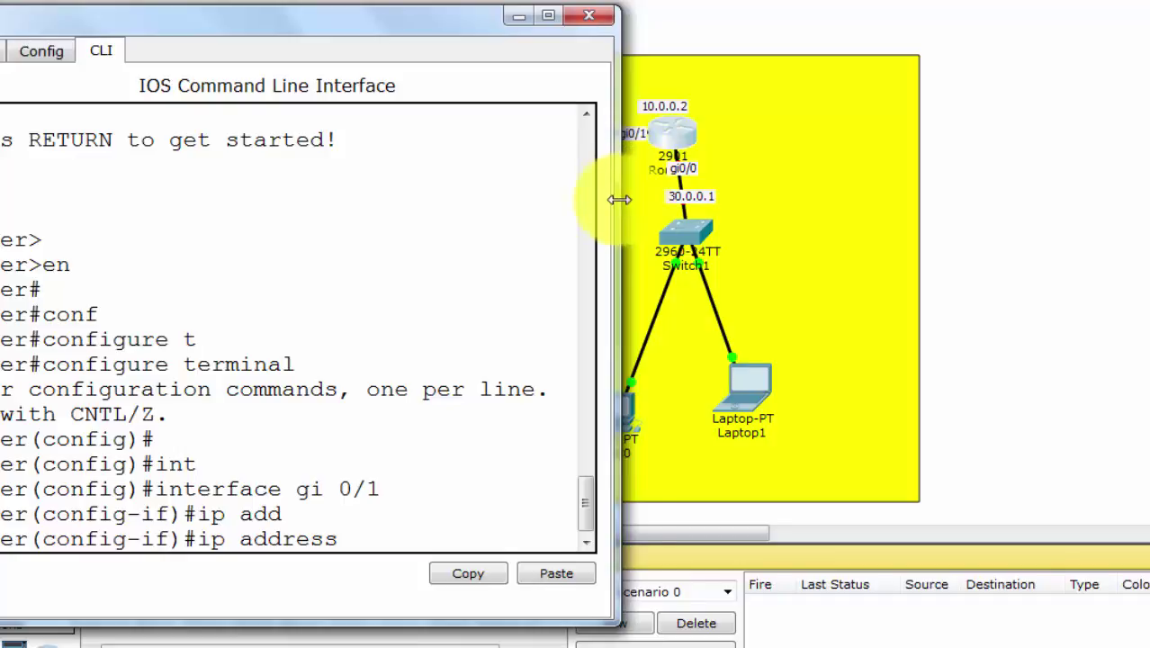
{"action": "left_click_drag", "start_coordinate": [619, 199], "coordinate": [788, 216]}
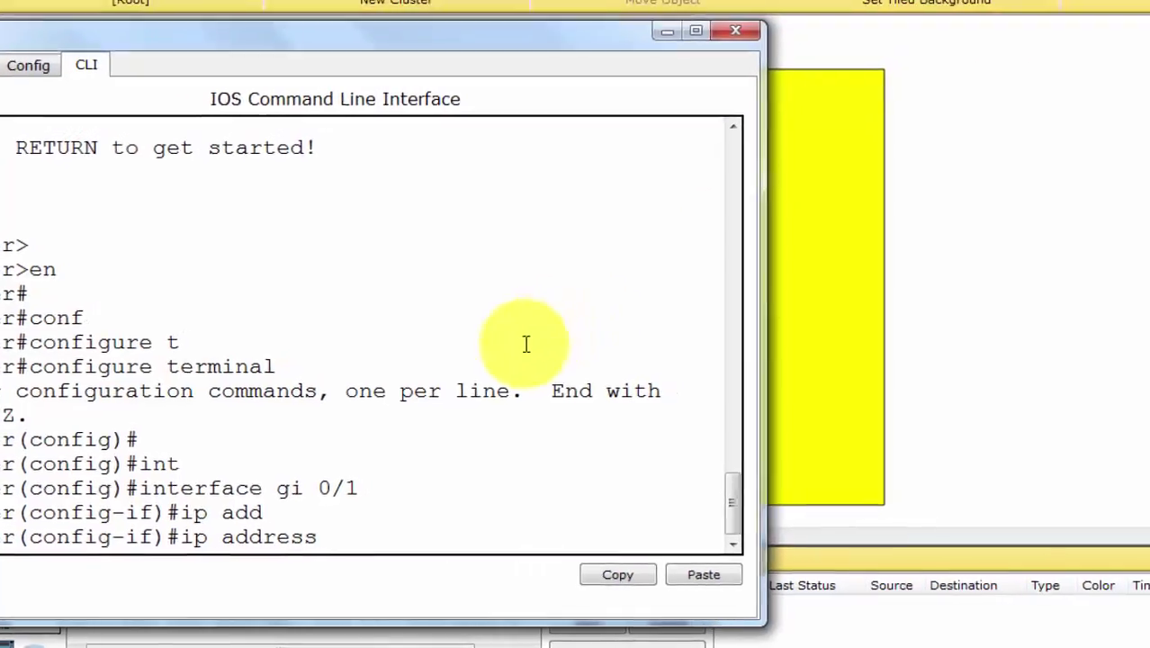
{"action": "type", "text": "10.0.0."}
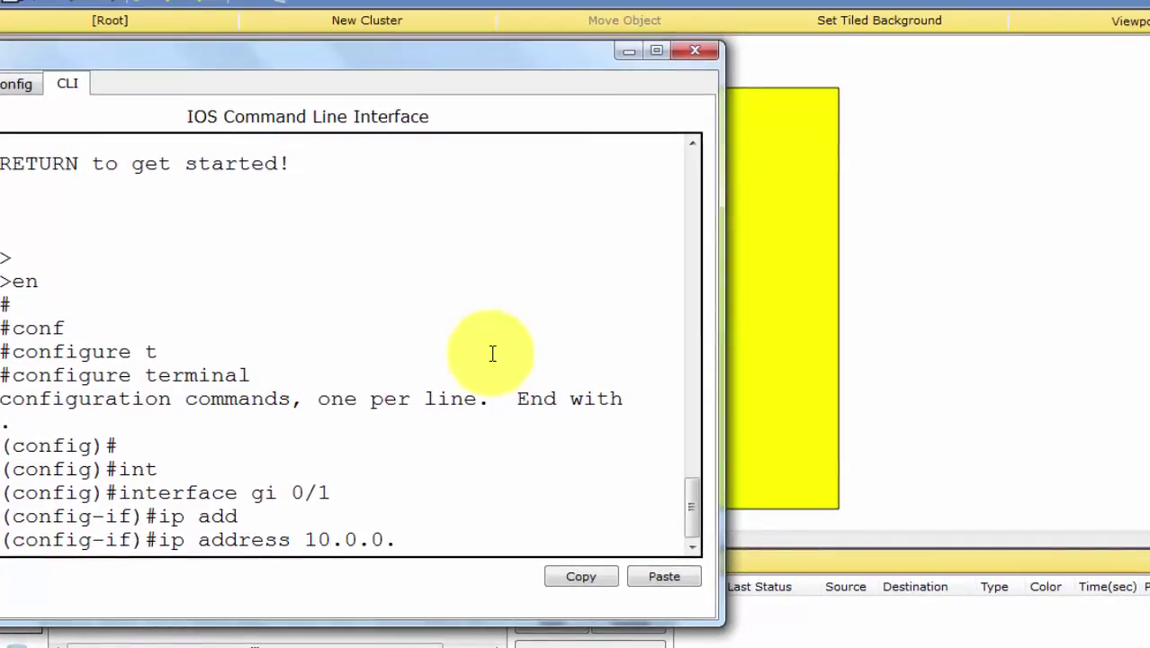
{"action": "type", "text": "2 255.0.0."}
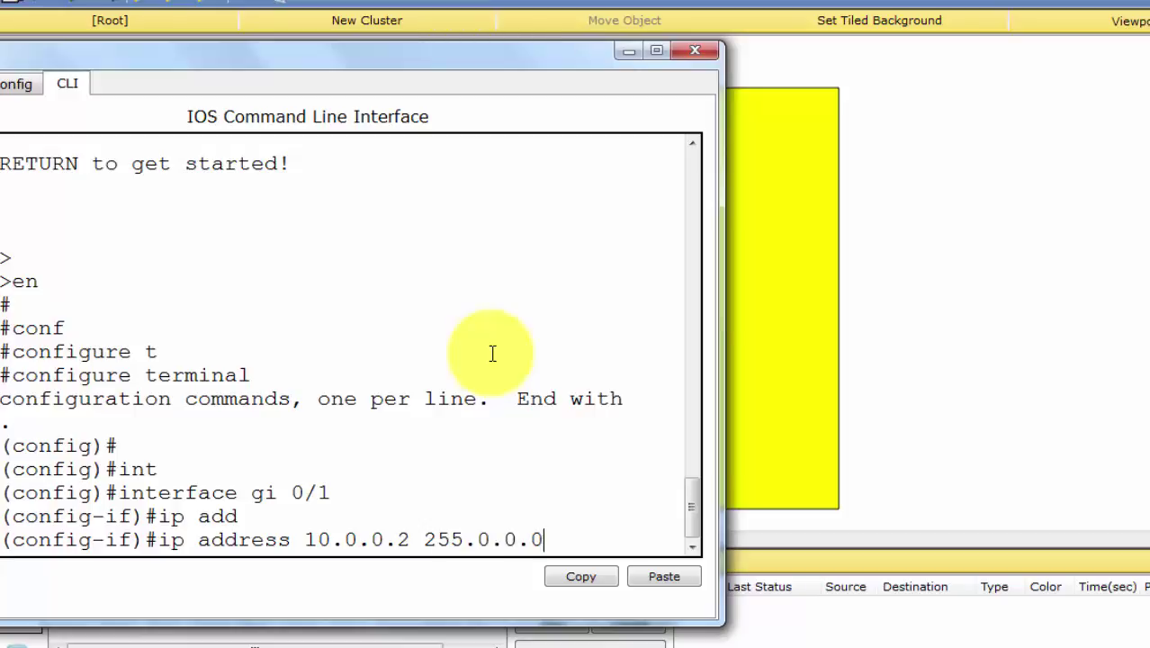
{"action": "type", "text": "0"}
{"action": "key", "text": "Return"}
Enable Router2's interface gi 0/1 with no shutdown and exit to global configuration mode.
{"action": "type", "text": "no shu"}
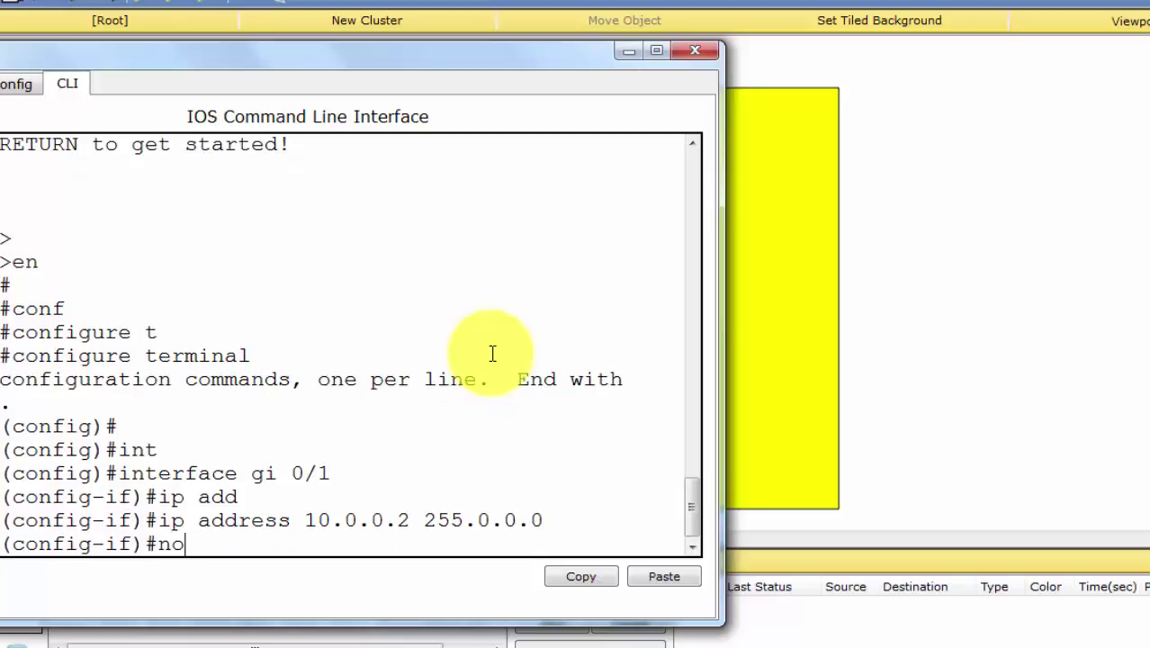
{"action": "key", "text": "Tab"}
{"action": "key", "text": "Return"}
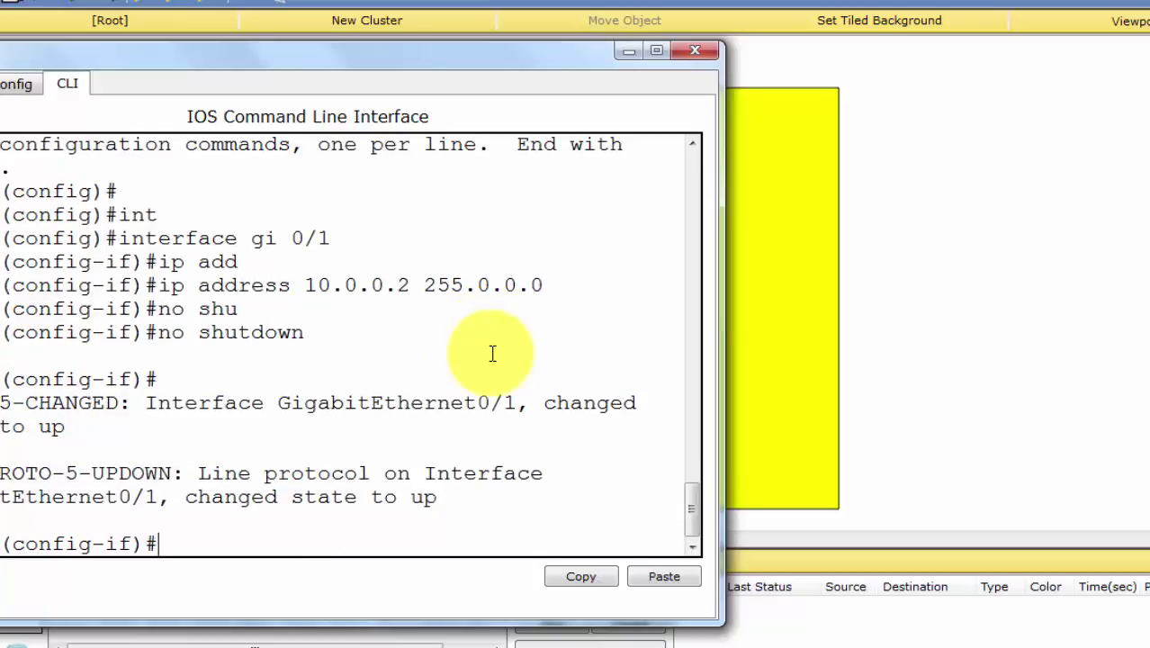
{"action": "type", "text": "exit"}
{"action": "key", "text": "Return"}
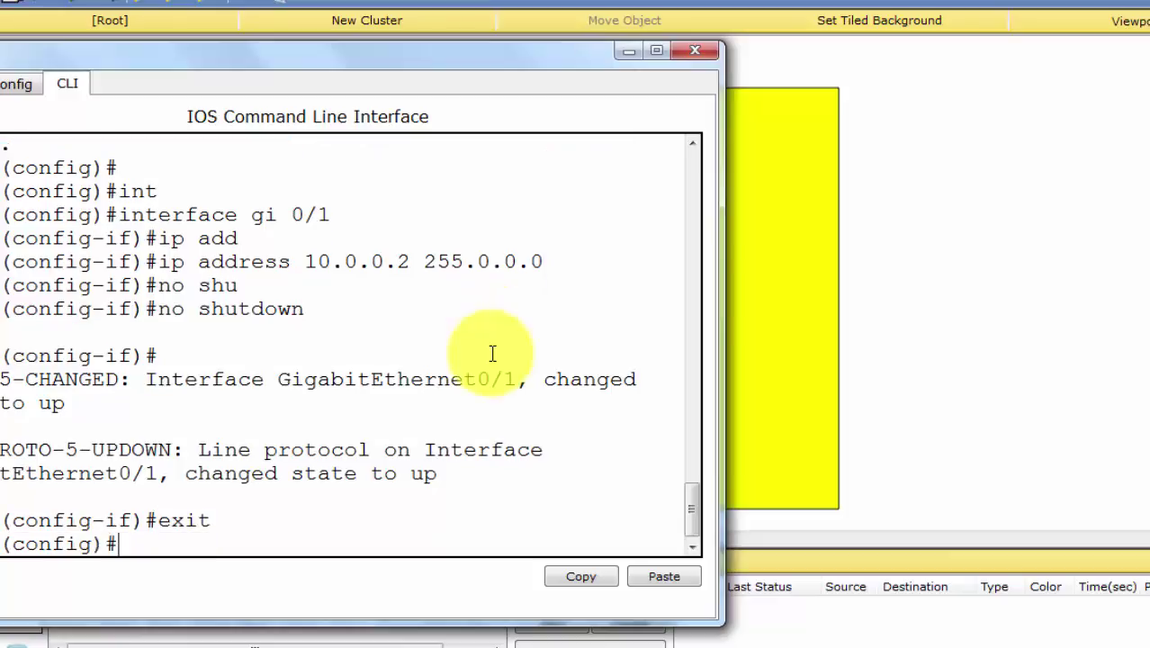
Assign IP address 30.0.0.1 with subnet mask 255.0.0.0 to Router2's interface gi 0/0.
{"action": "type", "text": "int"}
{"action": "key", "text": "Tab"}
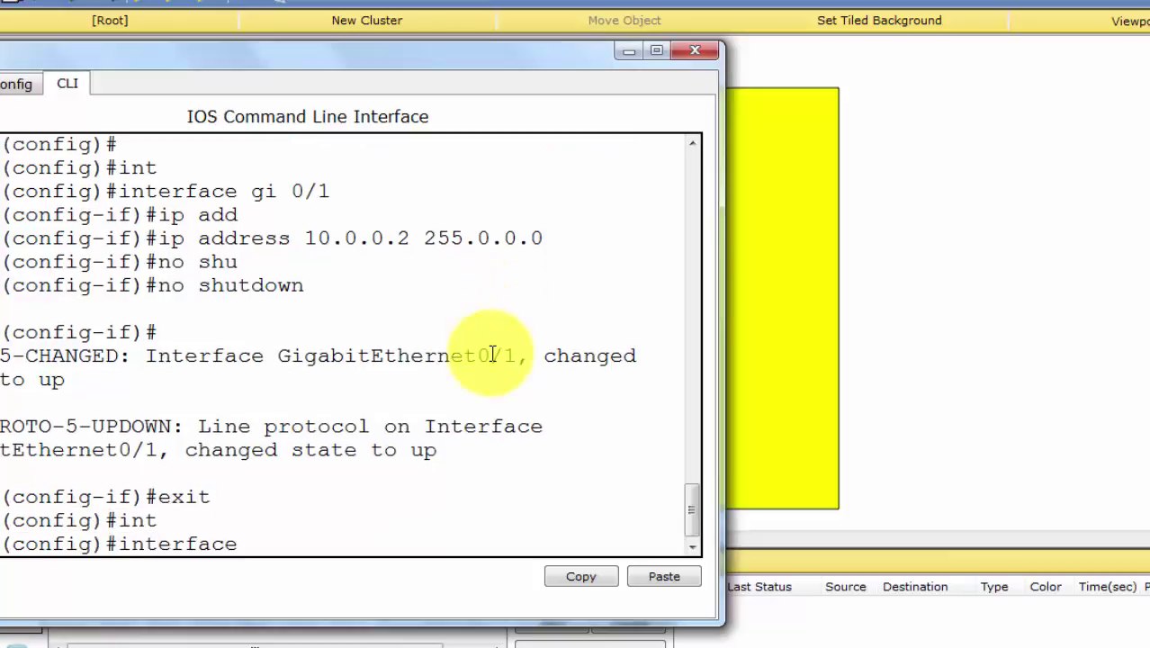
{"action": "type", "text": "gi 0/0"}
{"action": "key", "text": "Return"}
{"action": "left_click_drag", "start_coordinate": [585, 54], "coordinate": [412, 87]}
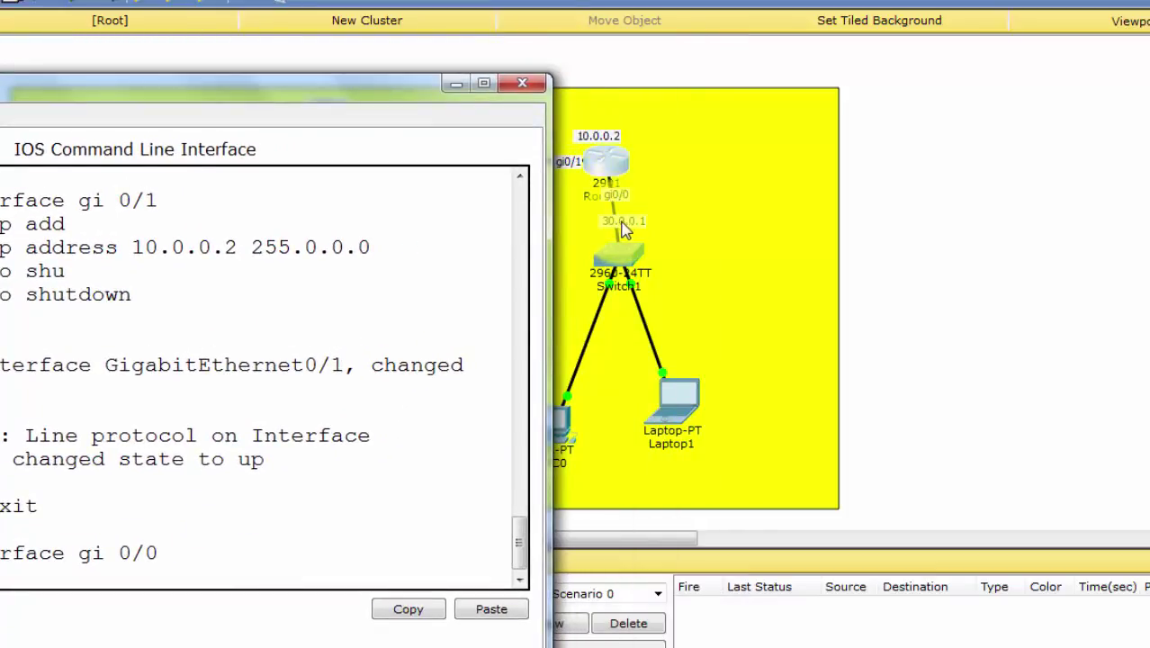
{"action": "left_click", "coordinate": [444, 77]}
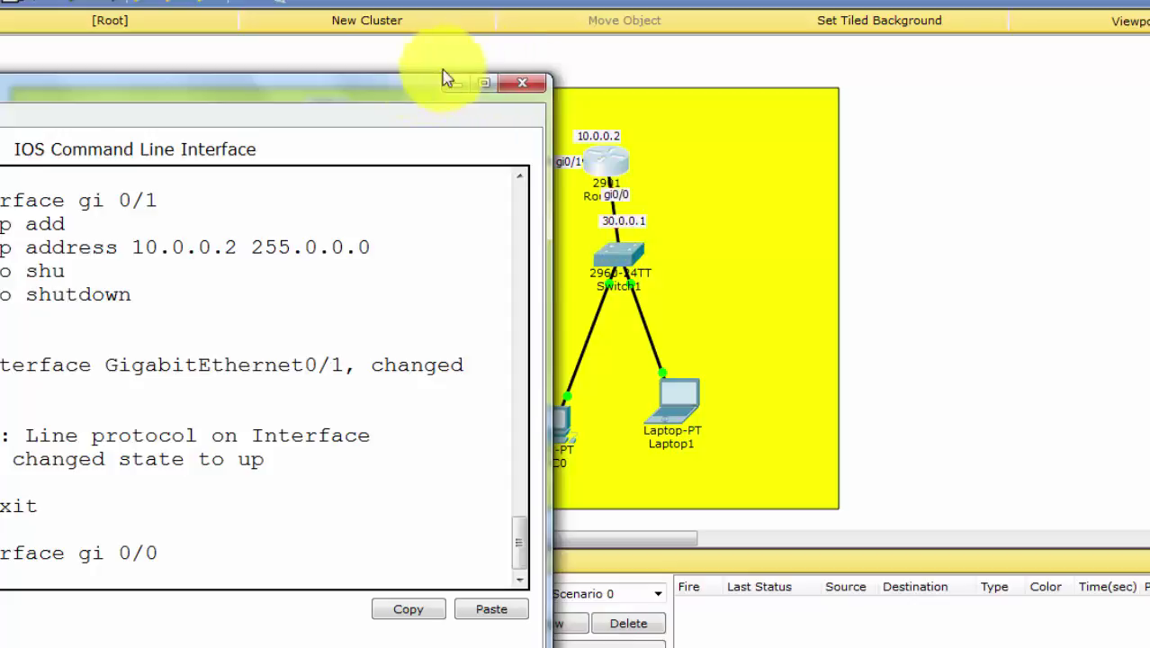
{"action": "left_click_drag", "start_coordinate": [412, 90], "coordinate": [834, 47]}
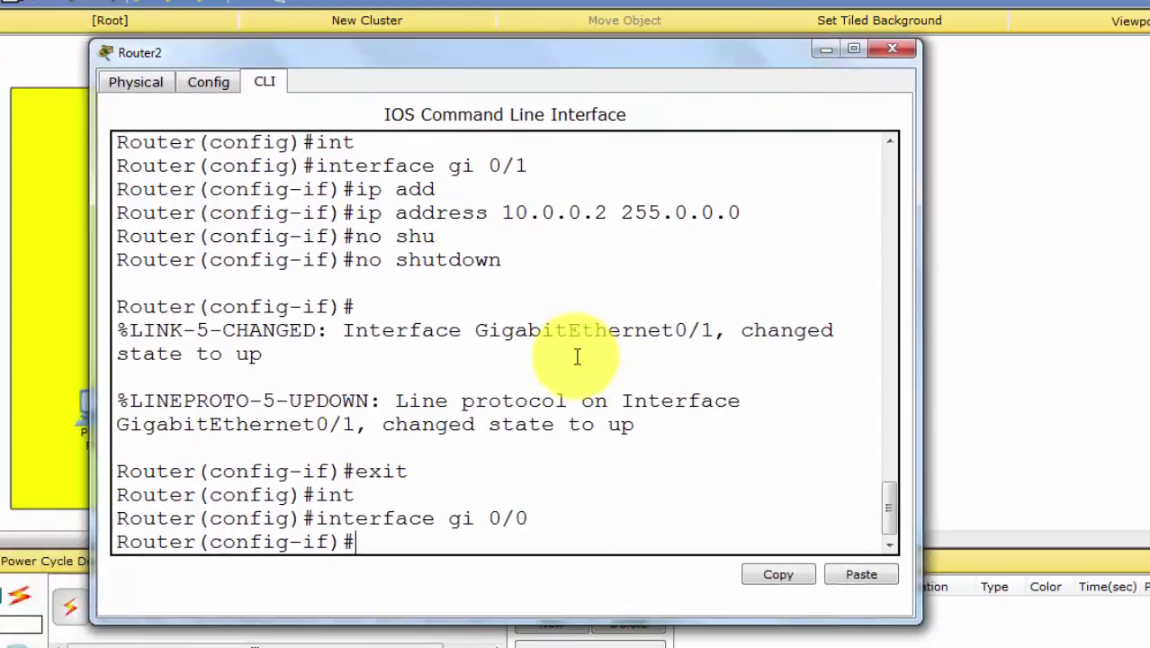
{"action": "type", "text": "ip add"}
{"action": "key", "text": "Tab"}
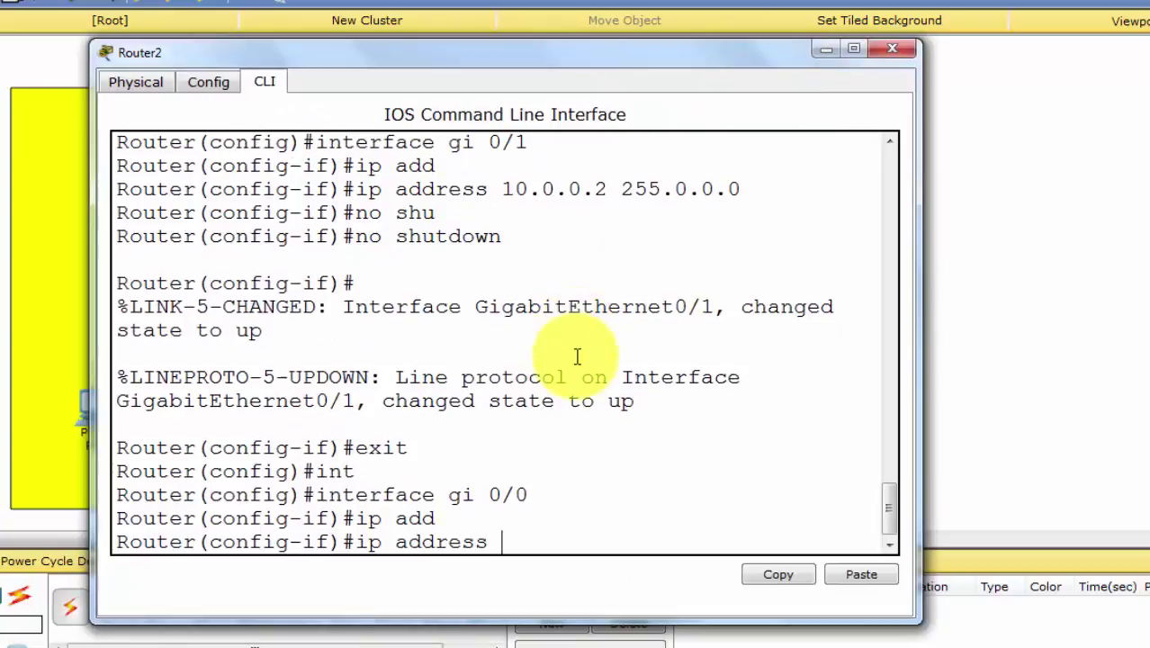
{"action": "type", "text": "30.0.0.1 25"}
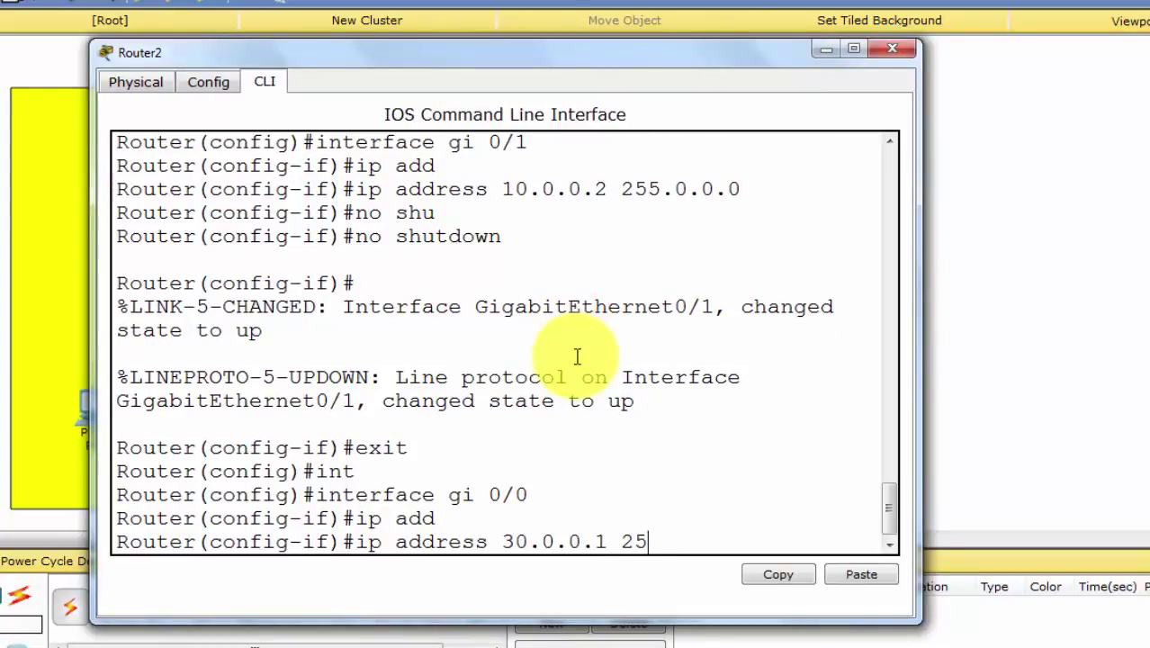
{"action": "type", "text": "5.0.0.0"}
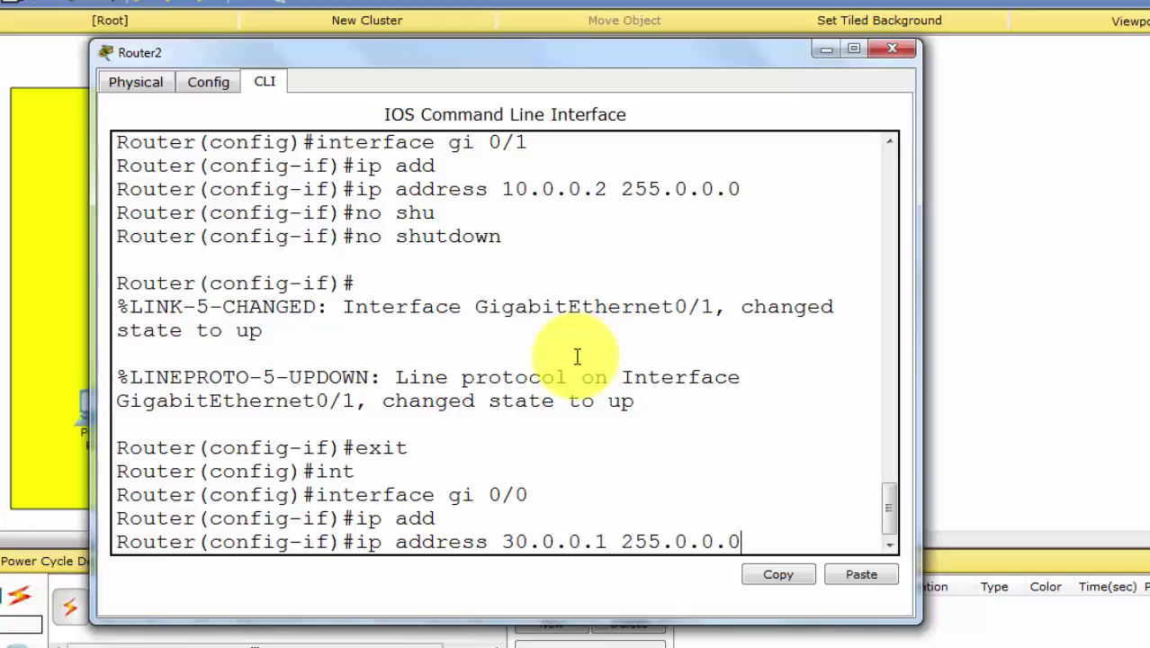
{"action": "key", "text": "Return"}
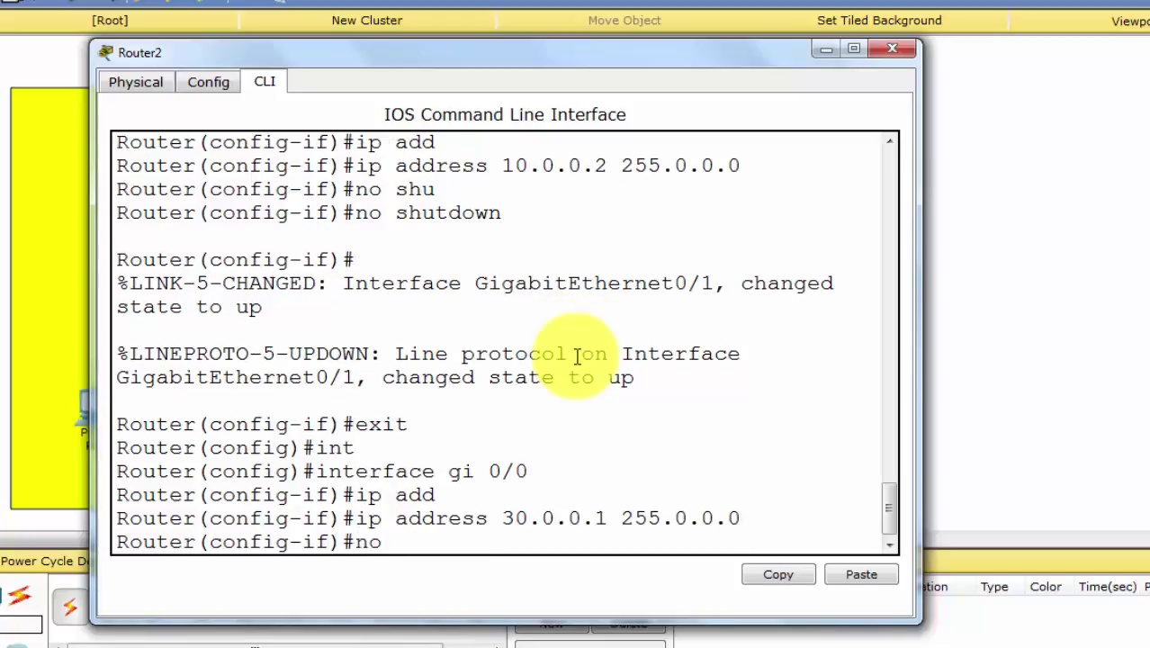
Enable Router2's interface gi 0/0 with no shutdown and exit to global configuration mode.
{"action": "type", "text": "shu"}
{"action": "key", "text": "Tab"}
{"action": "key", "text": "Return"}
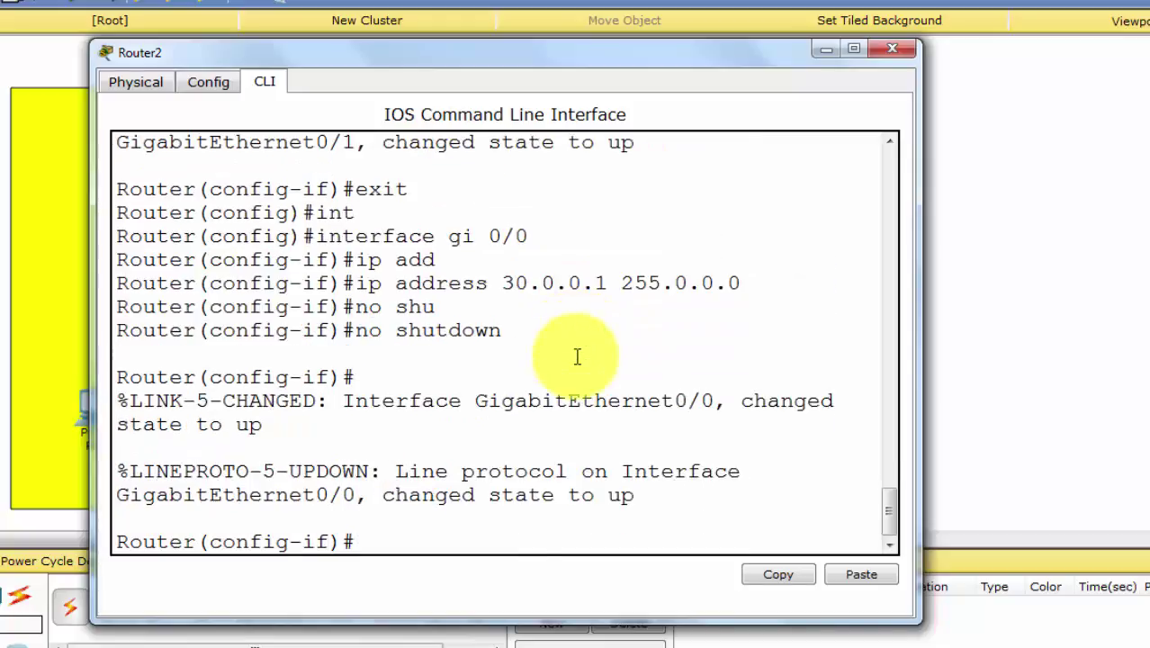
{"action": "type", "text": "exit"}
{"action": "key", "text": "Return"}
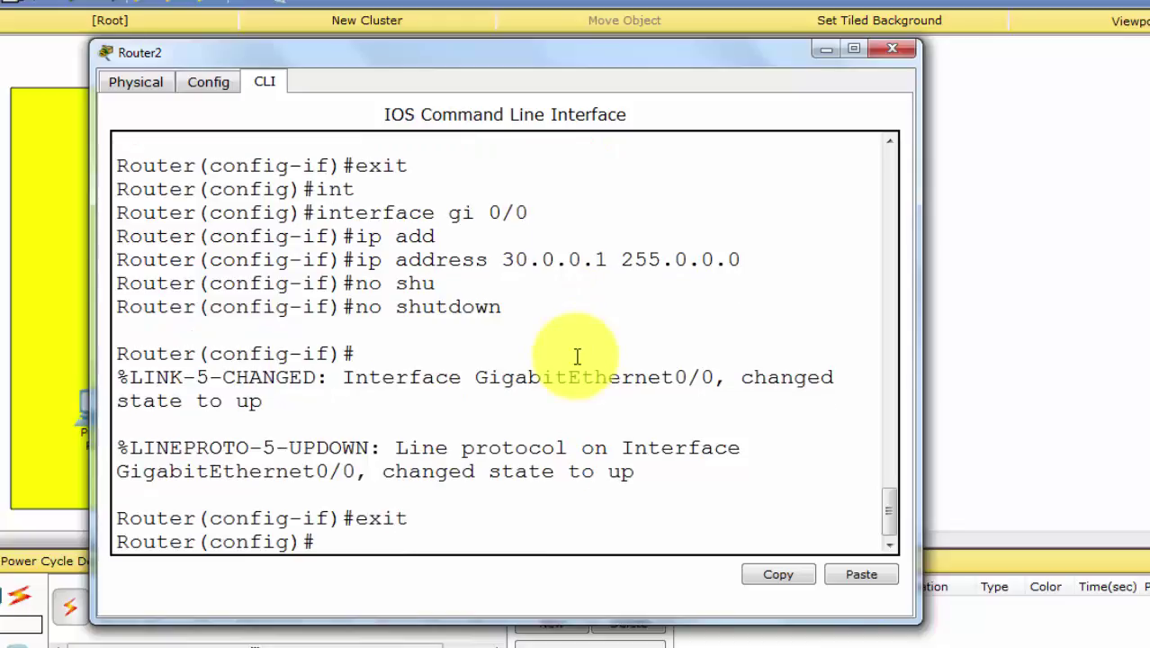
Uncover the topology and reposition Router2 slightly outward and Router1 slightly higher within Area 0.
{"action": "left_click_drag", "start_coordinate": [631, 54], "coordinate": [403, 341]}
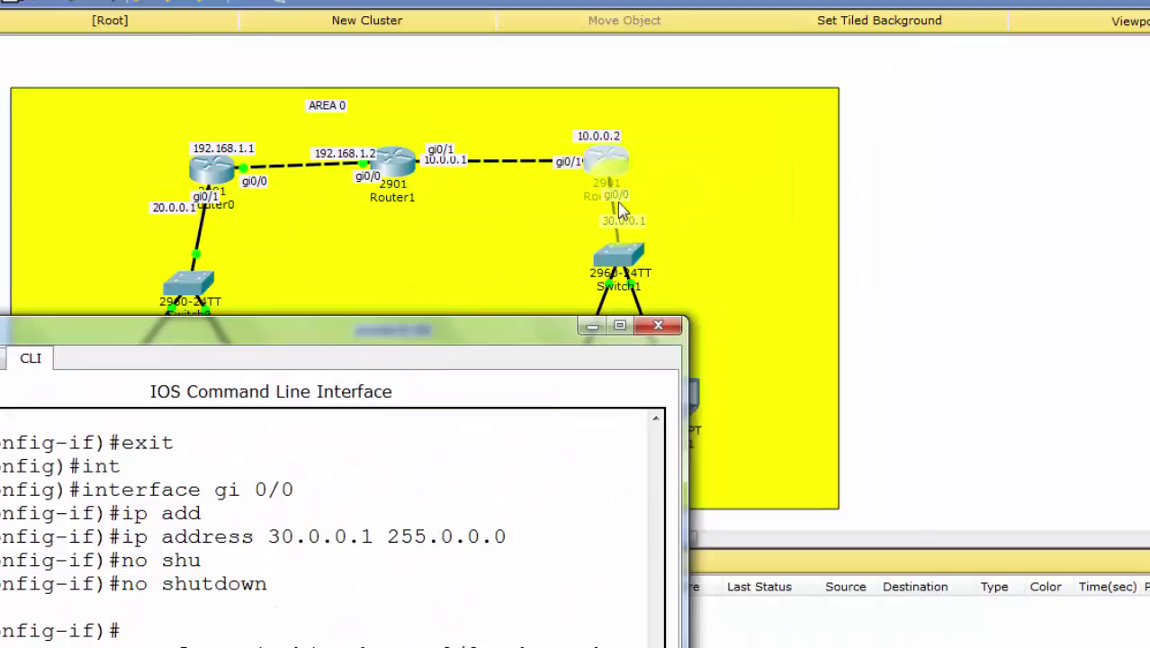
{"action": "left_click_drag", "start_coordinate": [604, 162], "coordinate": [633, 155]}
{"action": "left_click_drag", "start_coordinate": [393, 160], "coordinate": [403, 137]}
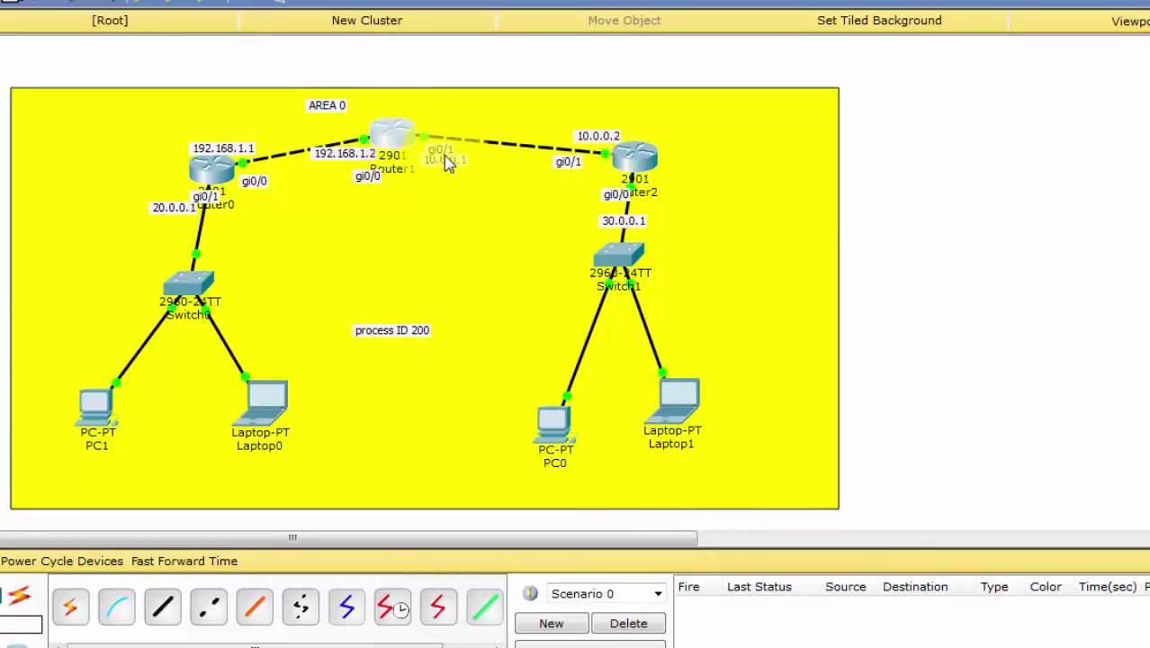
{"action": "mouse_move", "coordinate": [635, 158]}
{"action": "left_mouse_down"}
{"action": "mouse_move", "coordinate": [623, 229]}
{"action": "mouse_move", "coordinate": [635, 160]}
{"action": "left_mouse_up"}
Return to Router2's command line and start the OSPF routing process with process ID 200.
{"action": "mouse_move", "coordinate": [720, 647]}
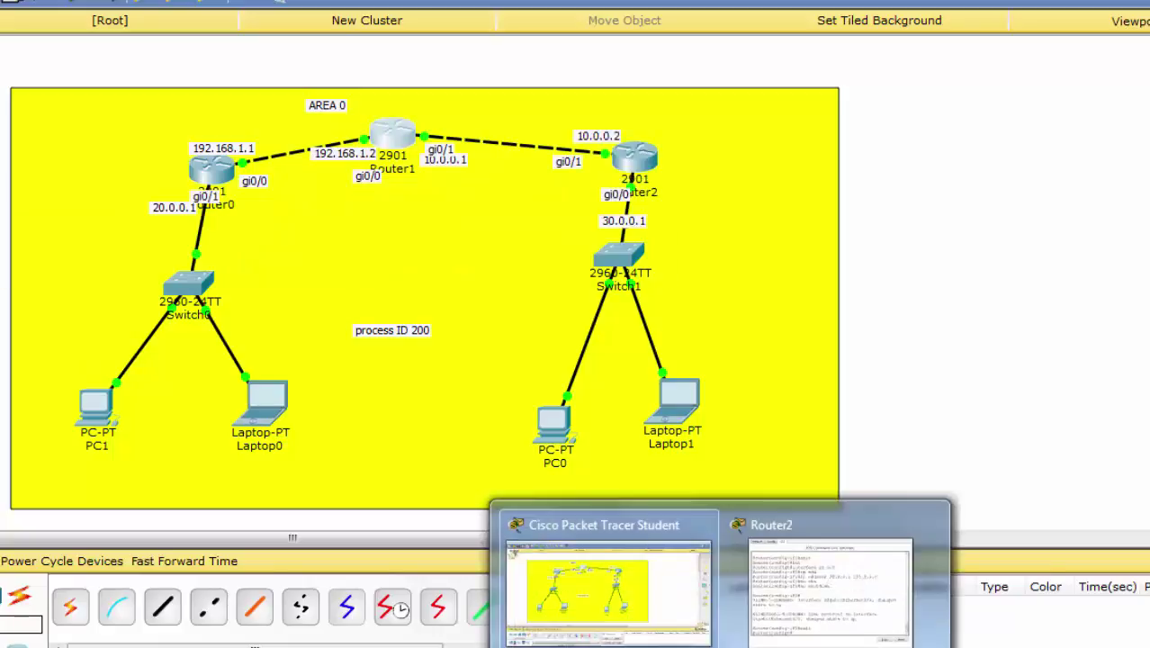
{"action": "left_click", "coordinate": [786, 586]}
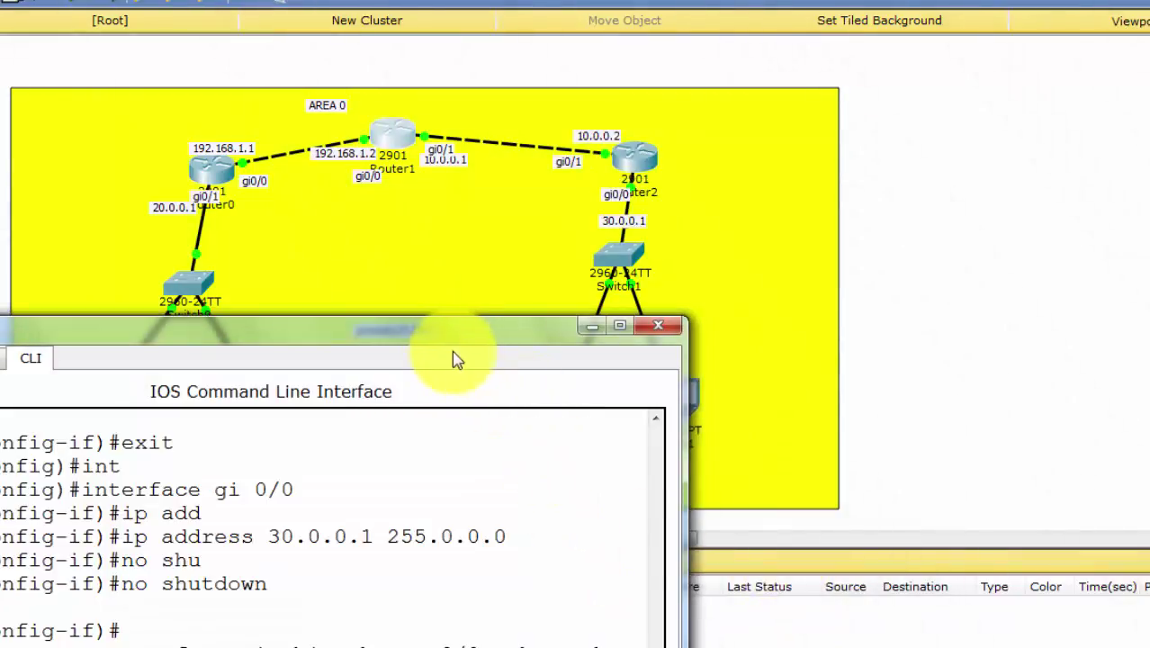
{"action": "left_click_drag", "start_coordinate": [424, 340], "coordinate": [655, 94]}
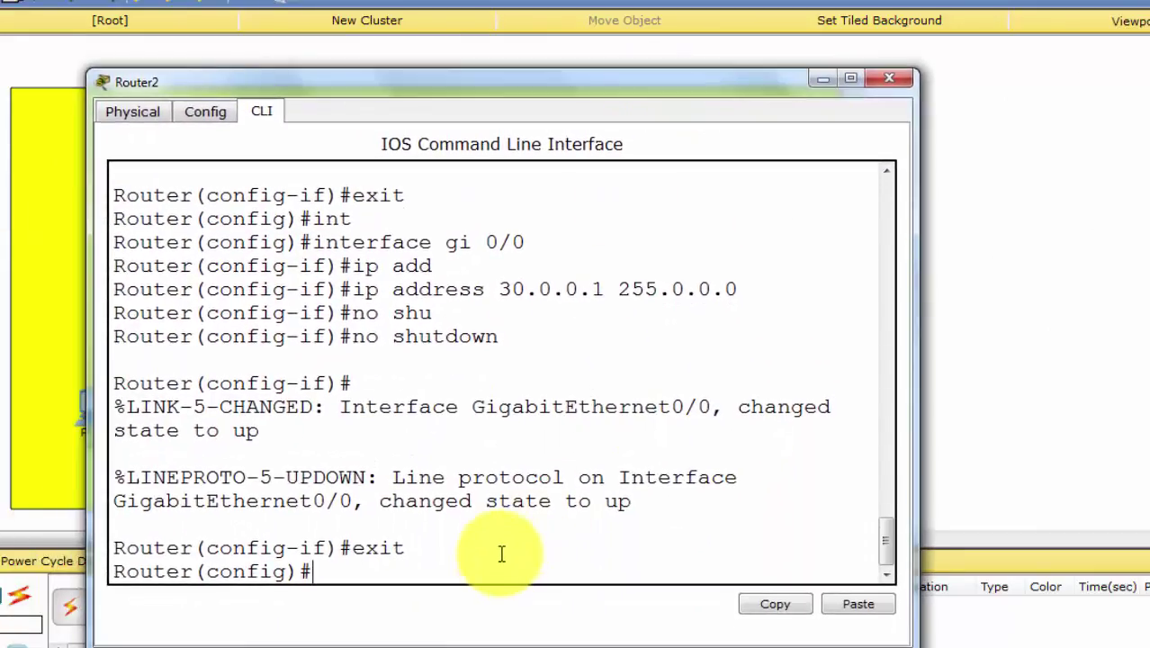
{"action": "type", "text": "rou"}
{"action": "key", "text": "Tab"}
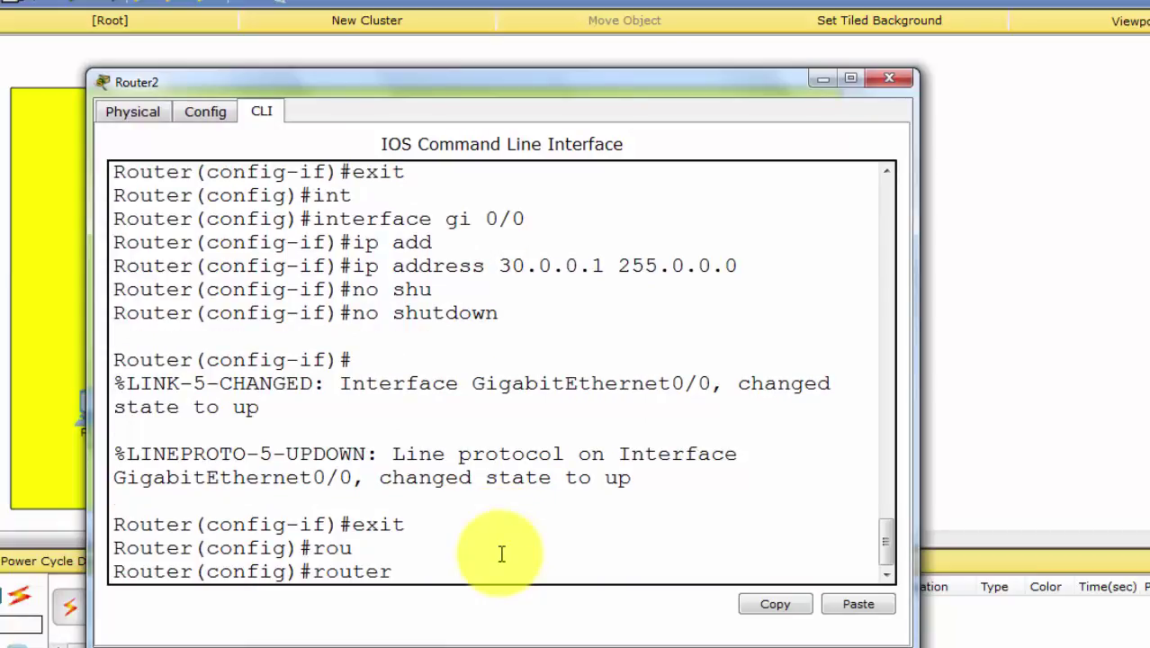
{"action": "type", "text": "o"}
{"action": "key", "text": "Tab"}
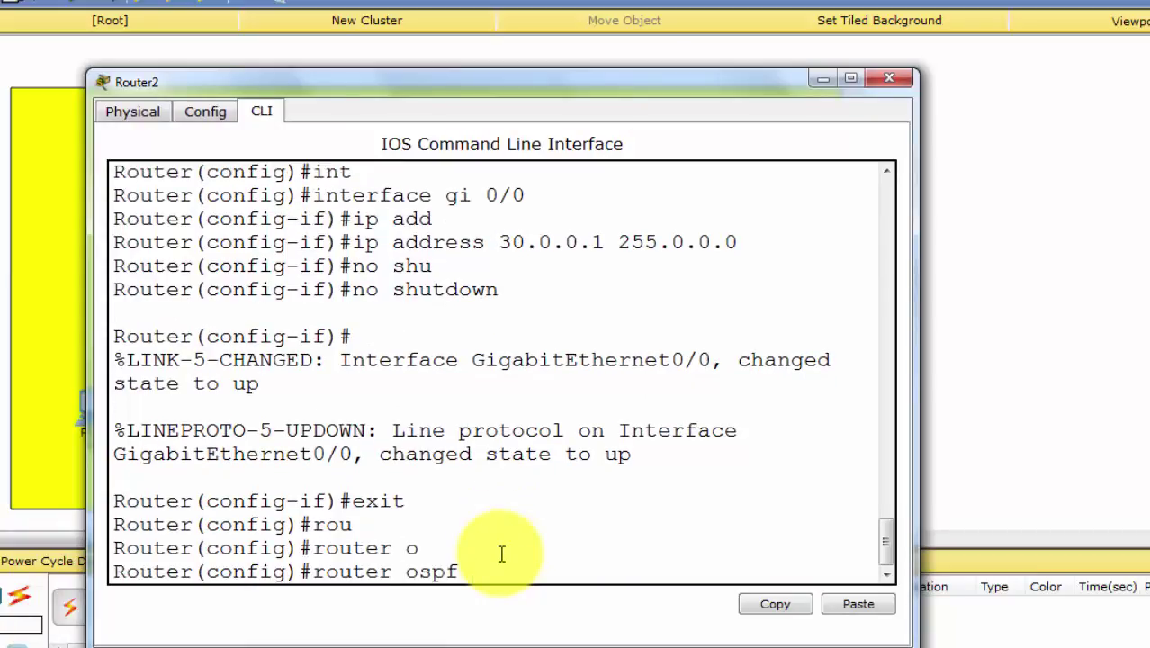
{"action": "key", "text": "Return"}
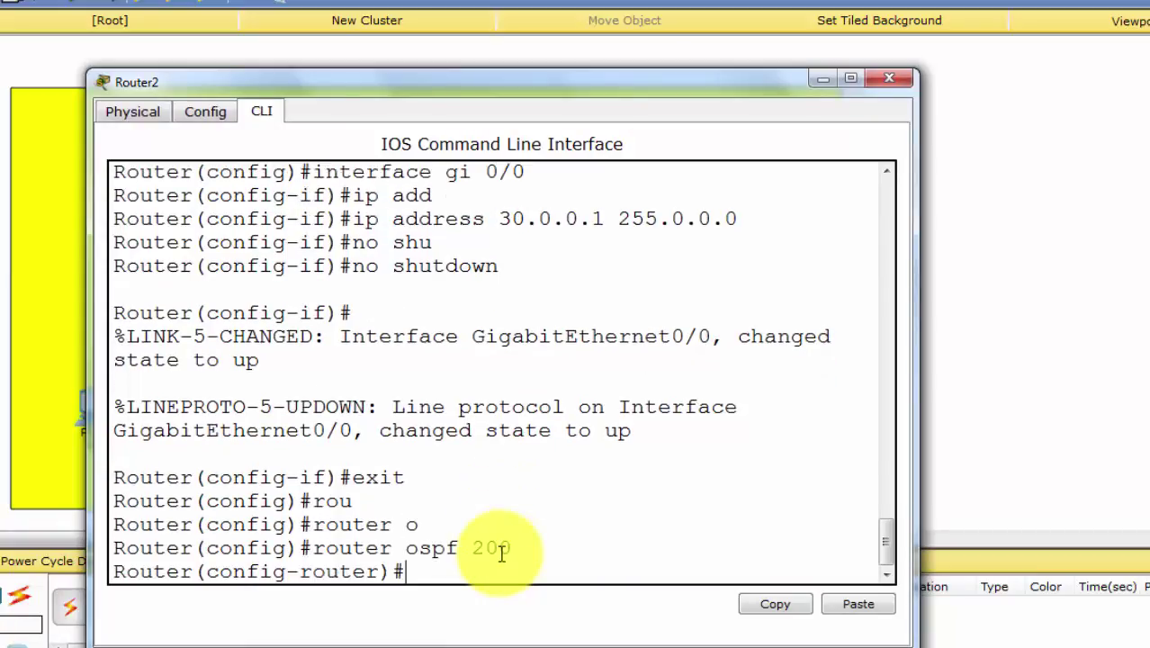
Advertise network 10.0.0.0 with wildcard mask 0.255.255.255 in area 0 in Router2's OSPF process.
{"action": "type", "text": "net"}
{"action": "key", "text": "Tab"}
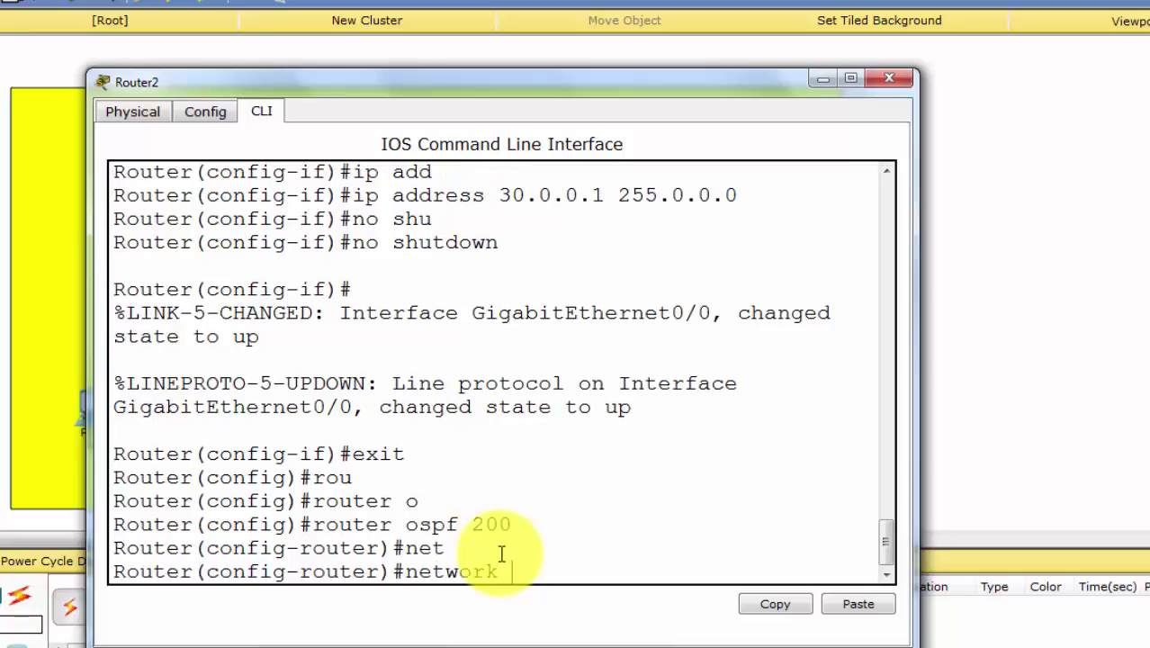
{"action": "left_click_drag", "start_coordinate": [662, 96], "coordinate": [540, 268]}
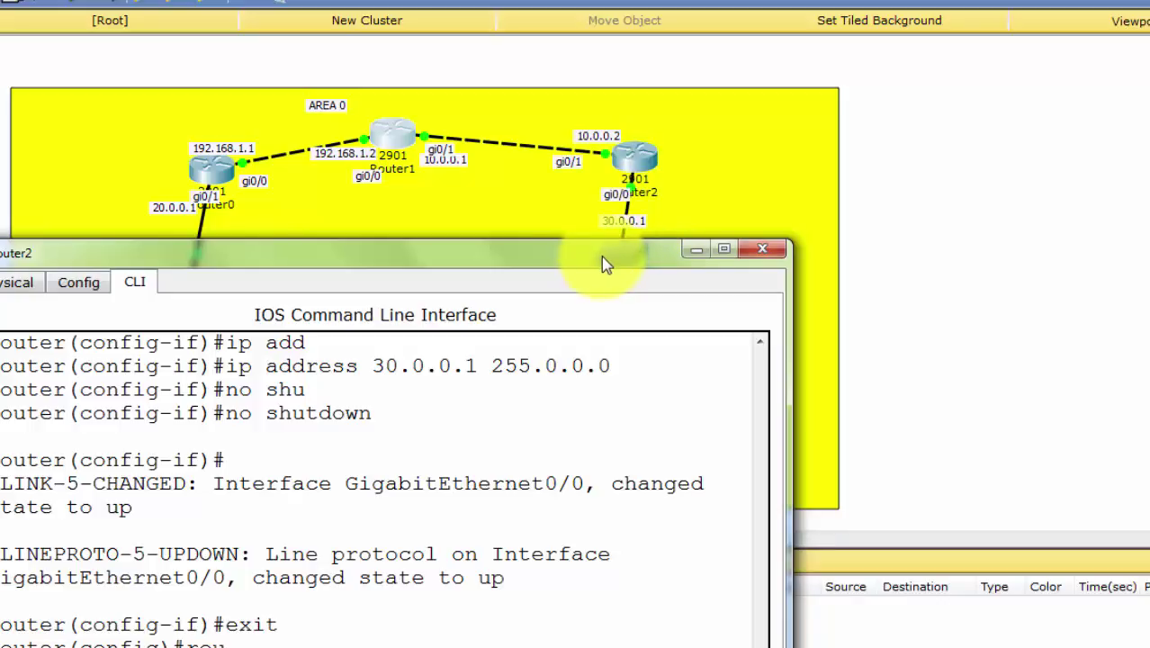
{"action": "left_click_drag", "start_coordinate": [601, 256], "coordinate": [753, 61]}
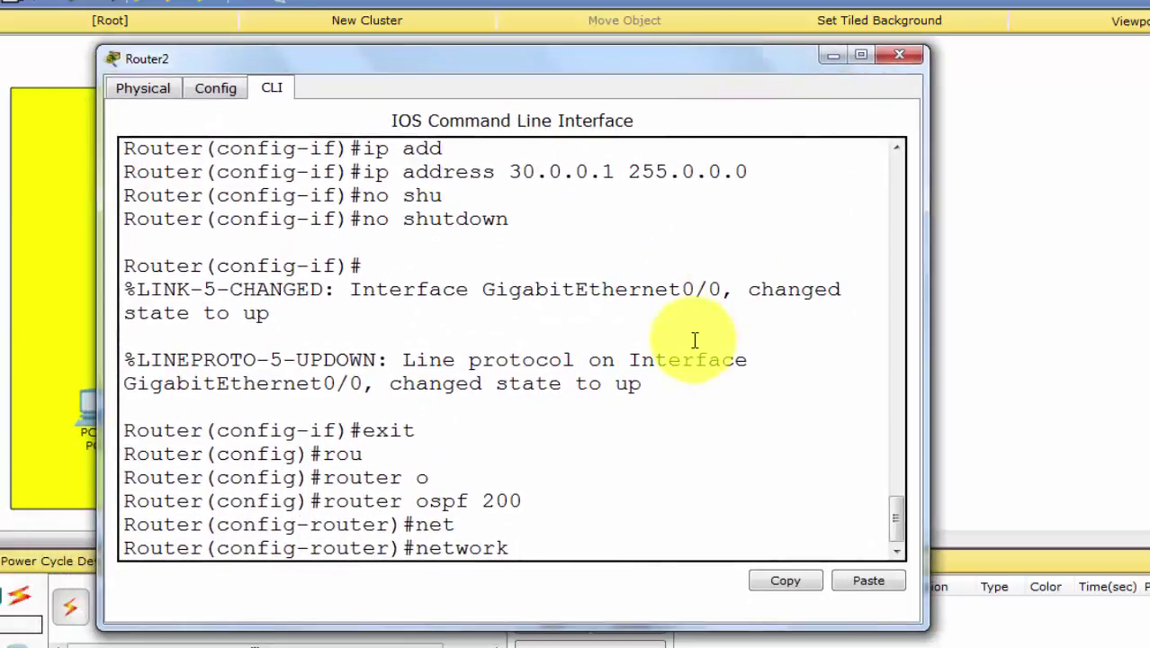
{"action": "type", "text": "10.0.0.0"}
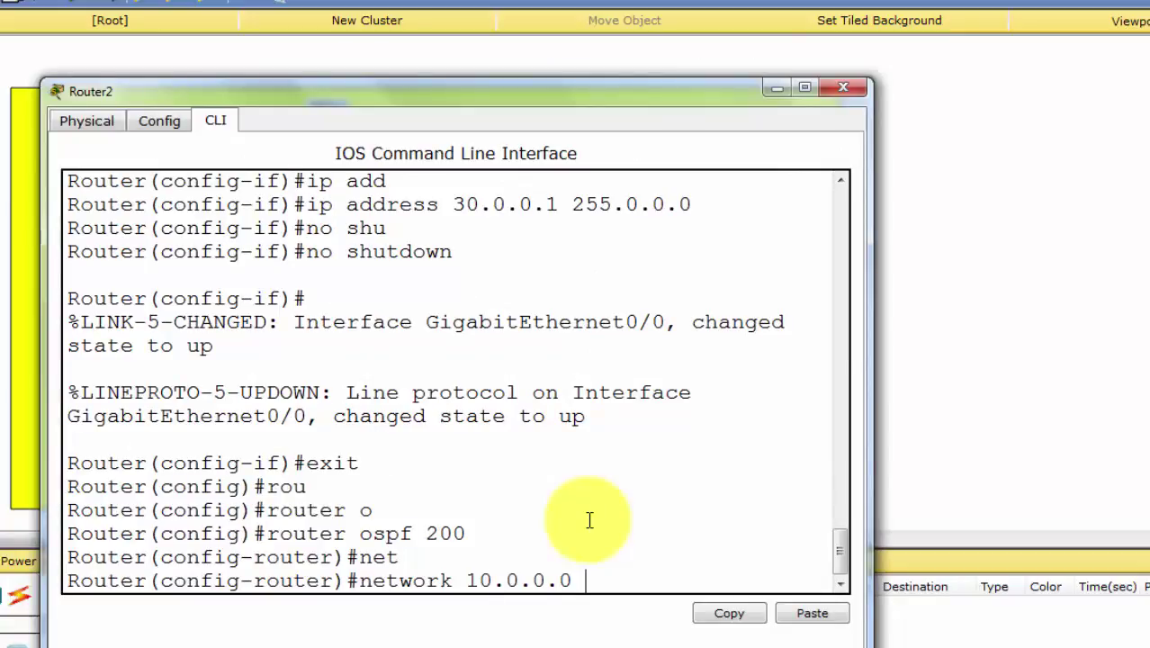
{"action": "type", "text": " 0.255.255.255"}
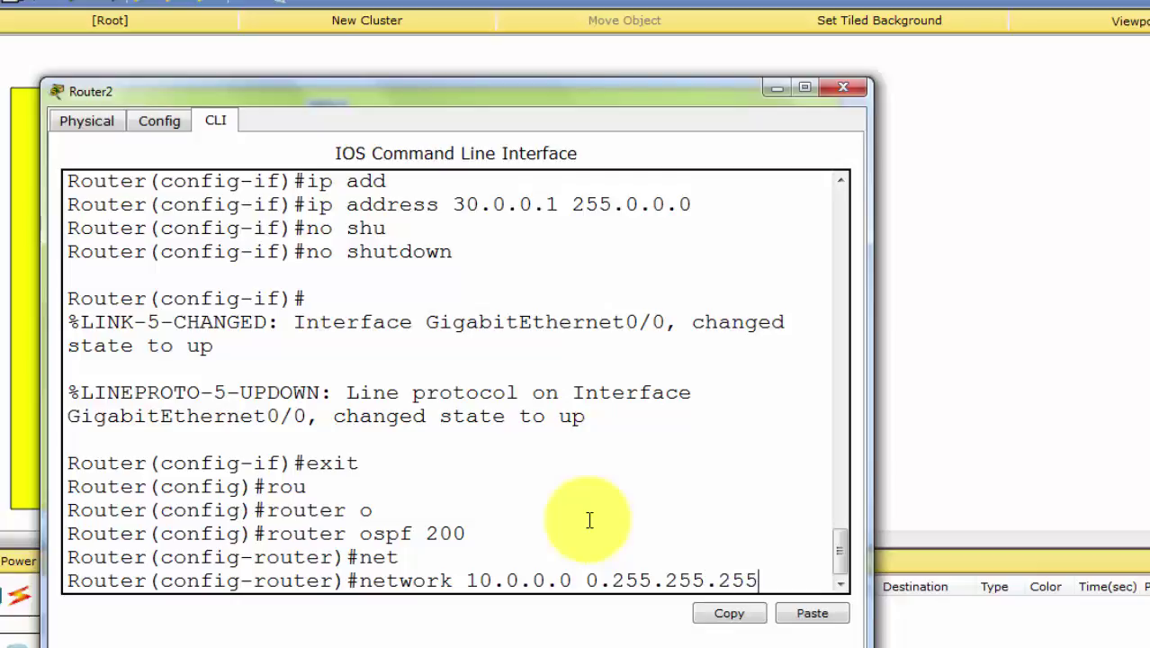
{"action": "type", "text": " ar"}
{"action": "key", "text": "Tab"}
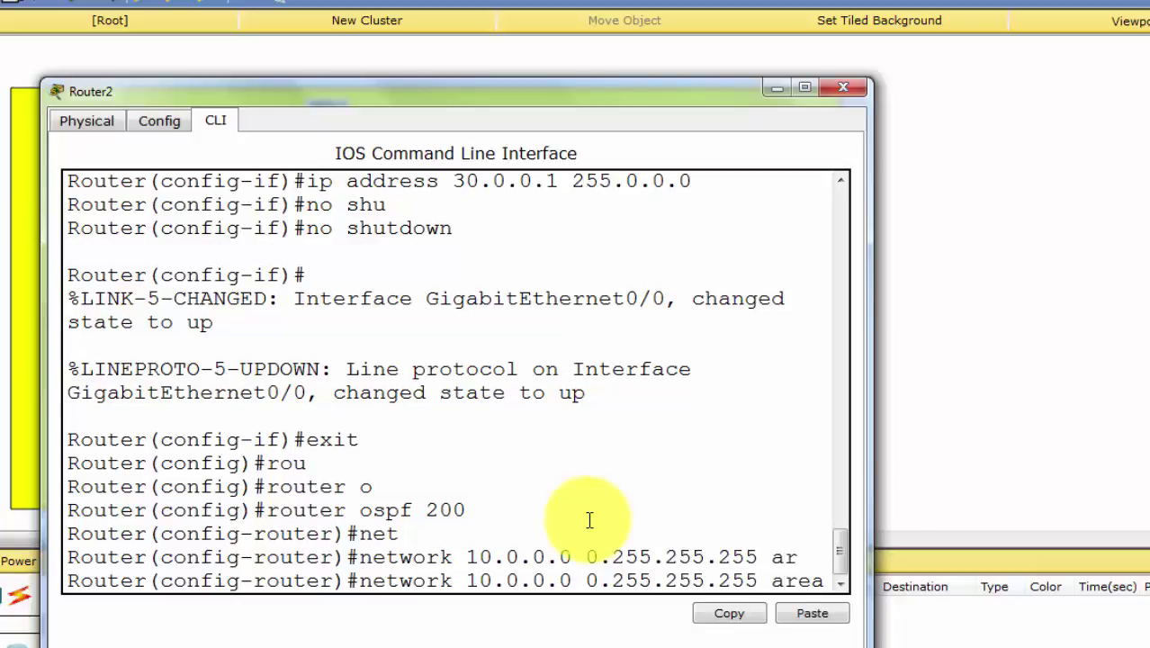
{"action": "left_click_drag", "start_coordinate": [872, 536], "coordinate": [901, 537]}
{"action": "type", "text": "0"}
{"action": "key", "text": "Return"}
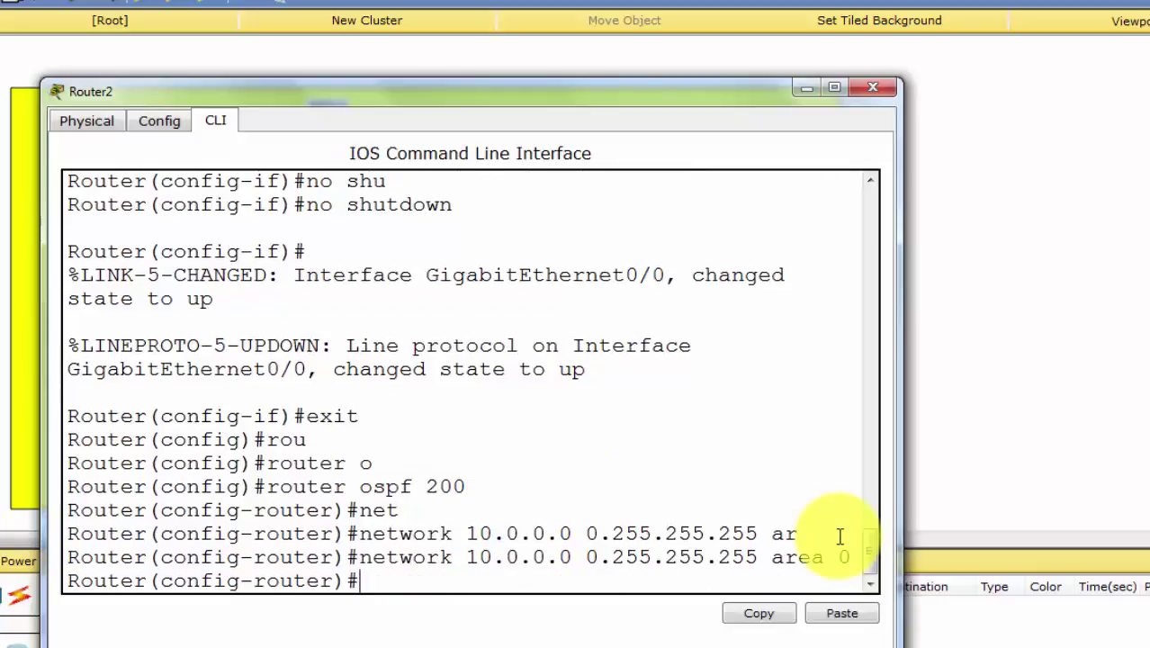
Advertise network 30.0.0.0 with wildcard mask 0.255.255.255 in area 0 in Router2's OSPF process.
{"action": "type", "text": "net"}
{"action": "key", "text": "Tab"}
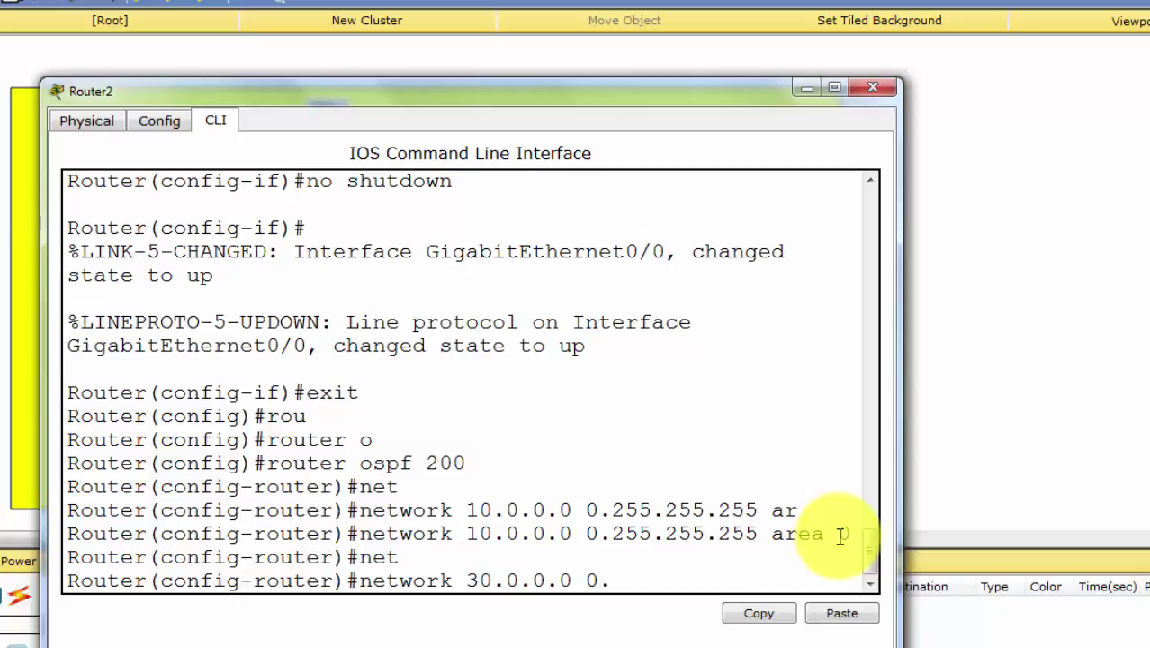
{"action": "type", "text": "30.0.0.0 0.255.255.255 area"}
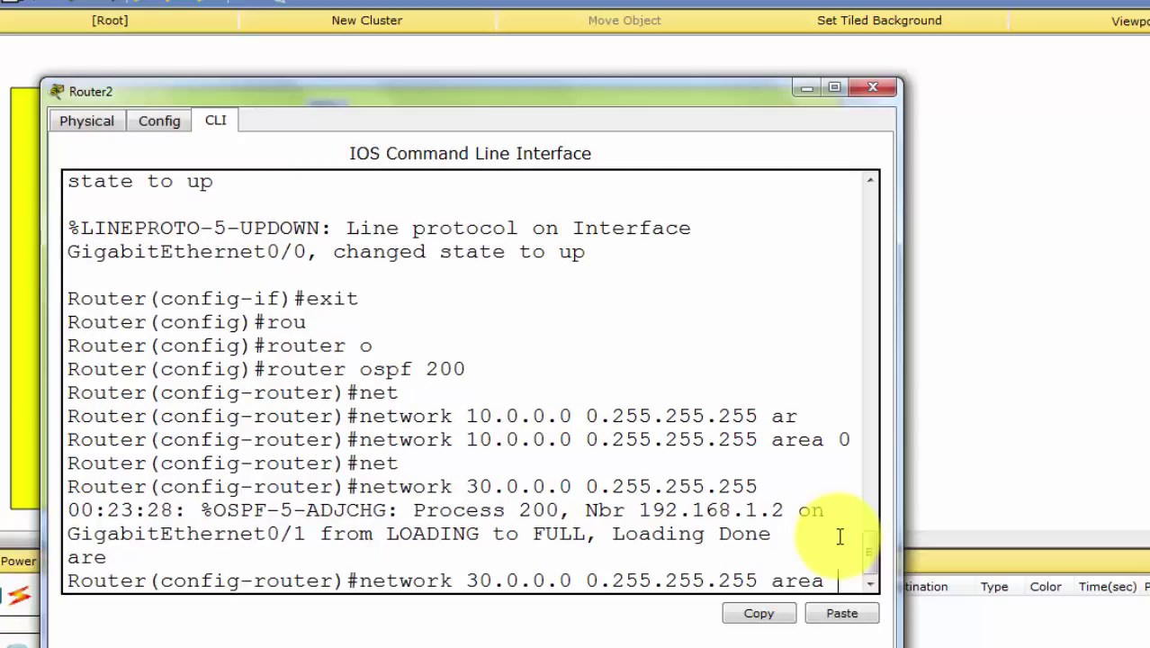
{"action": "type", "text": " 0"}
{"action": "key", "text": "Return"}
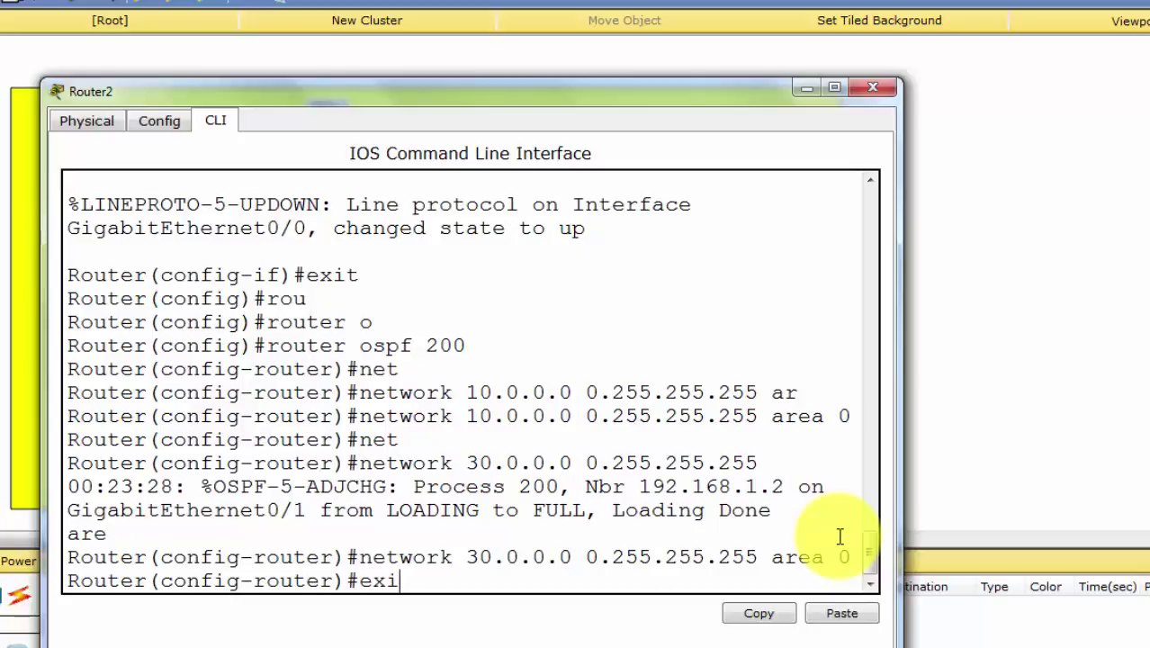
Exit Router2's OSPF configuration mode and close its device window.
{"action": "type", "text": "exit"}
{"action": "key", "text": "Return"}
{"action": "left_click", "coordinate": [872, 87]}
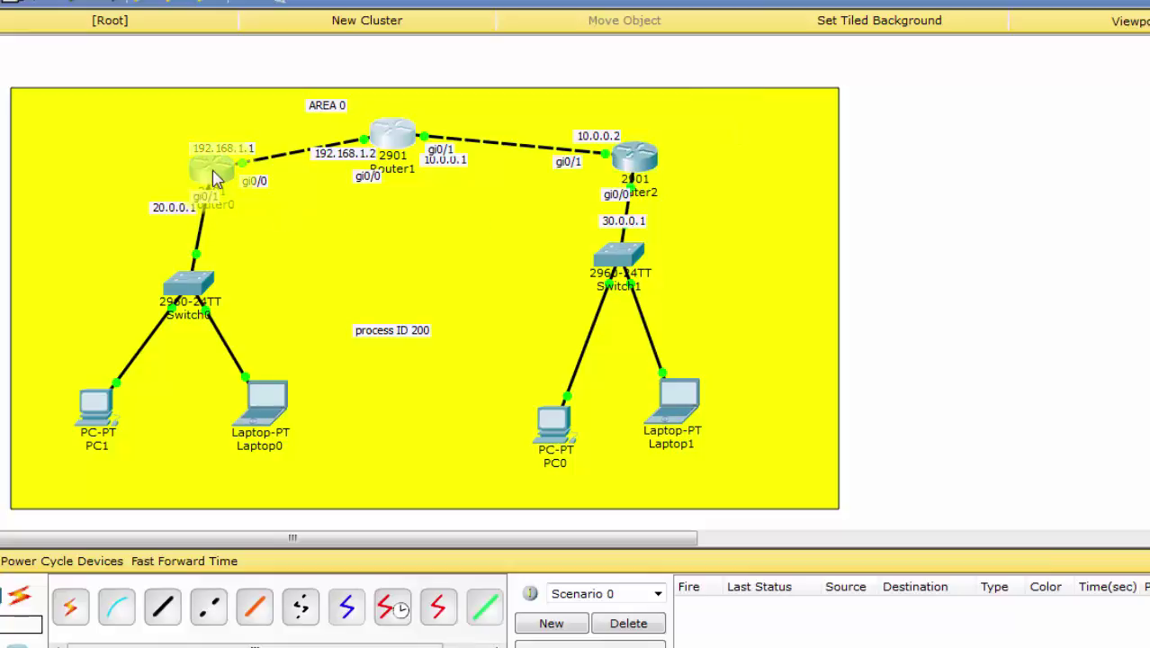
Give PC1 the static IP address 20.0.0.5 with subnet mask 255.0.0.0.
{"action": "mouse_move", "coordinate": [643, 162]}
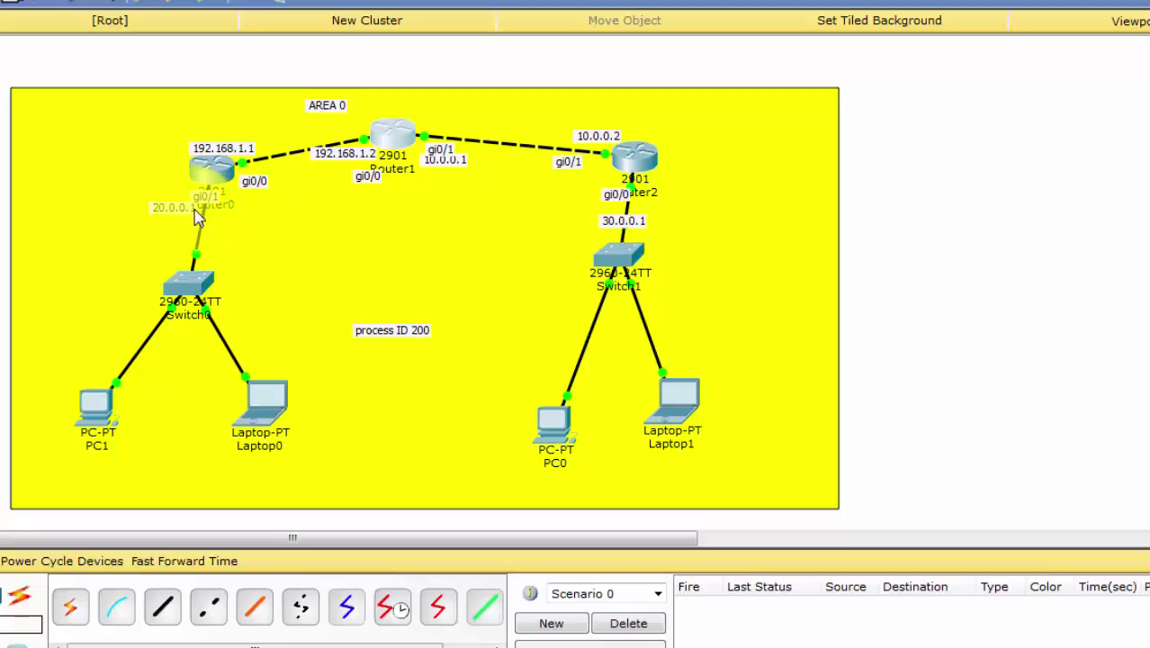
{"action": "left_click", "coordinate": [99, 410]}
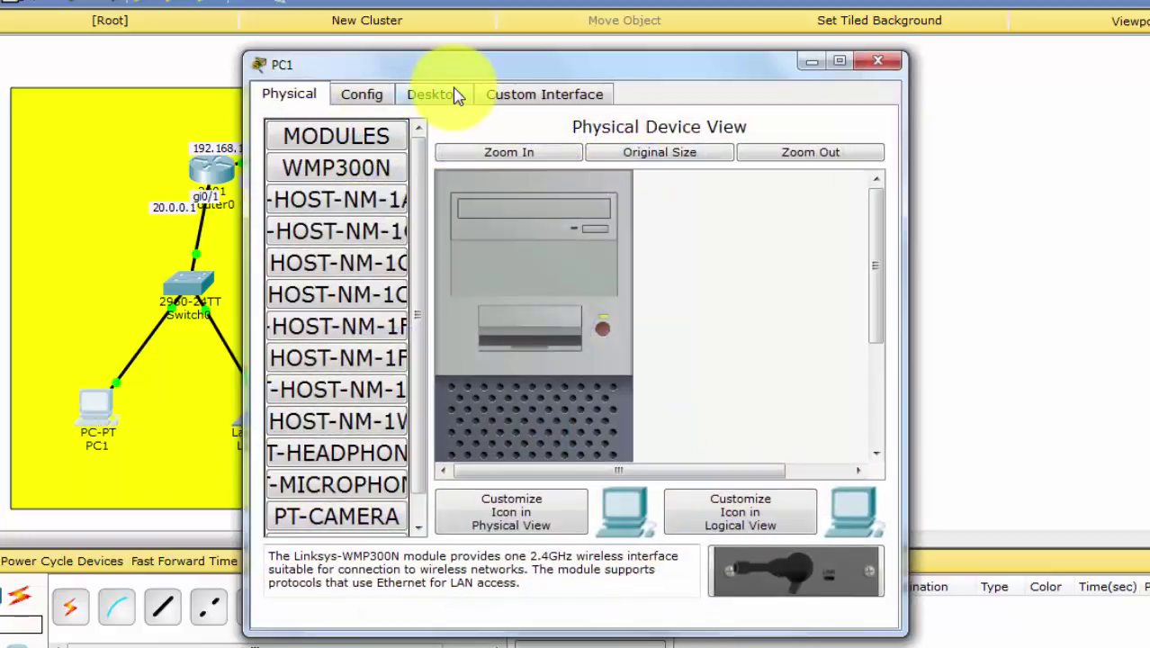
{"action": "left_click", "coordinate": [434, 95]}
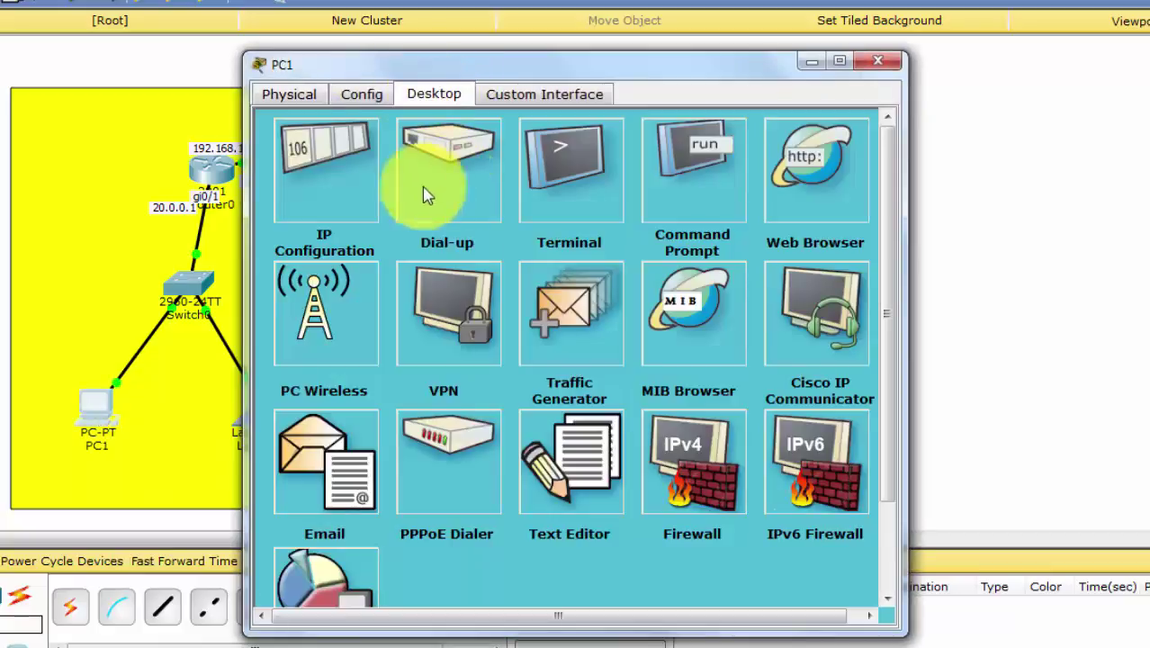
{"action": "left_click", "coordinate": [334, 187]}
{"action": "left_click", "coordinate": [466, 207]}
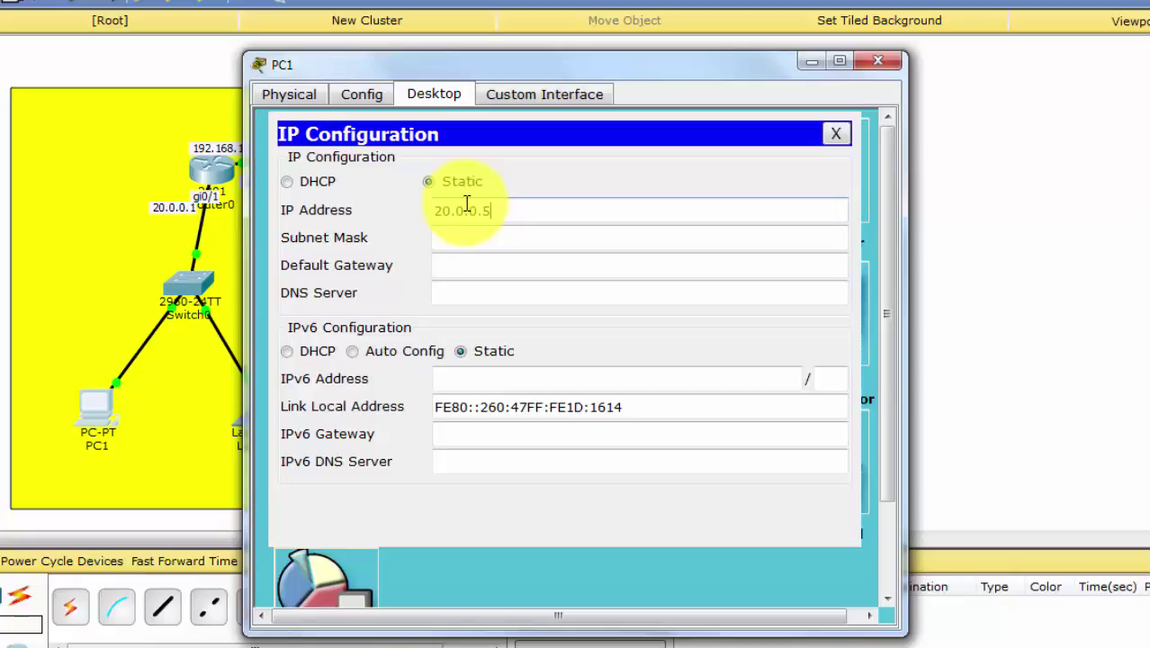
{"action": "left_click", "coordinate": [475, 236]}
Set PC1's default gateway to Router0's LAN address 20.0.0.1 and close the PC's window.
{"action": "left_click", "coordinate": [490, 268]}
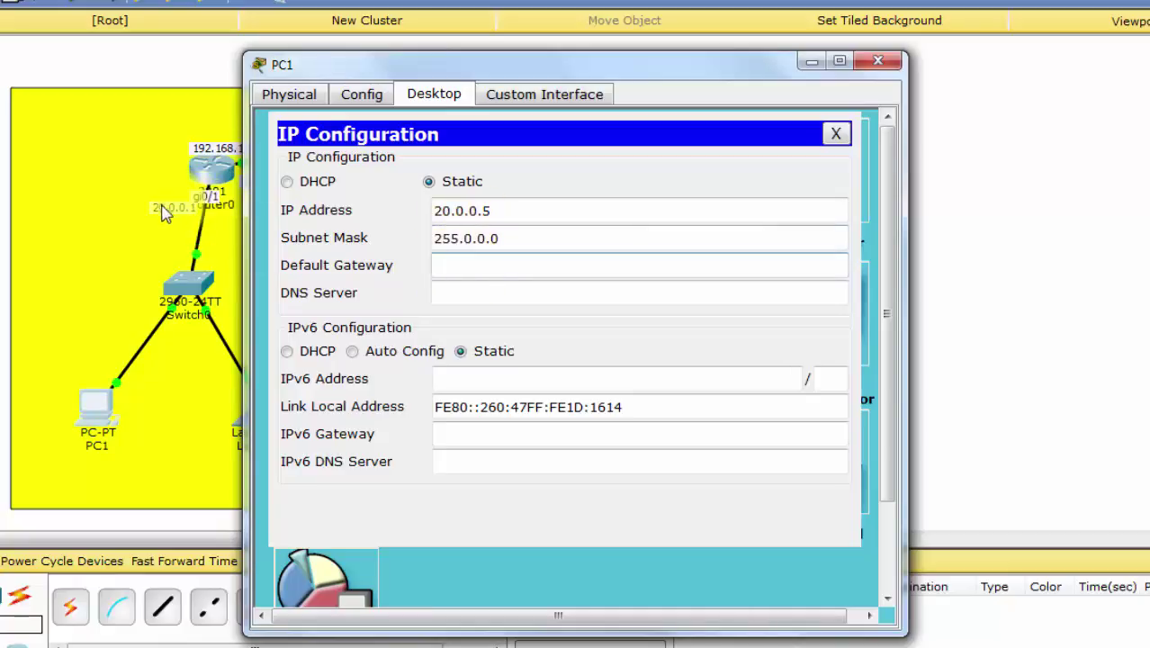
{"action": "left_click", "coordinate": [494, 262]}
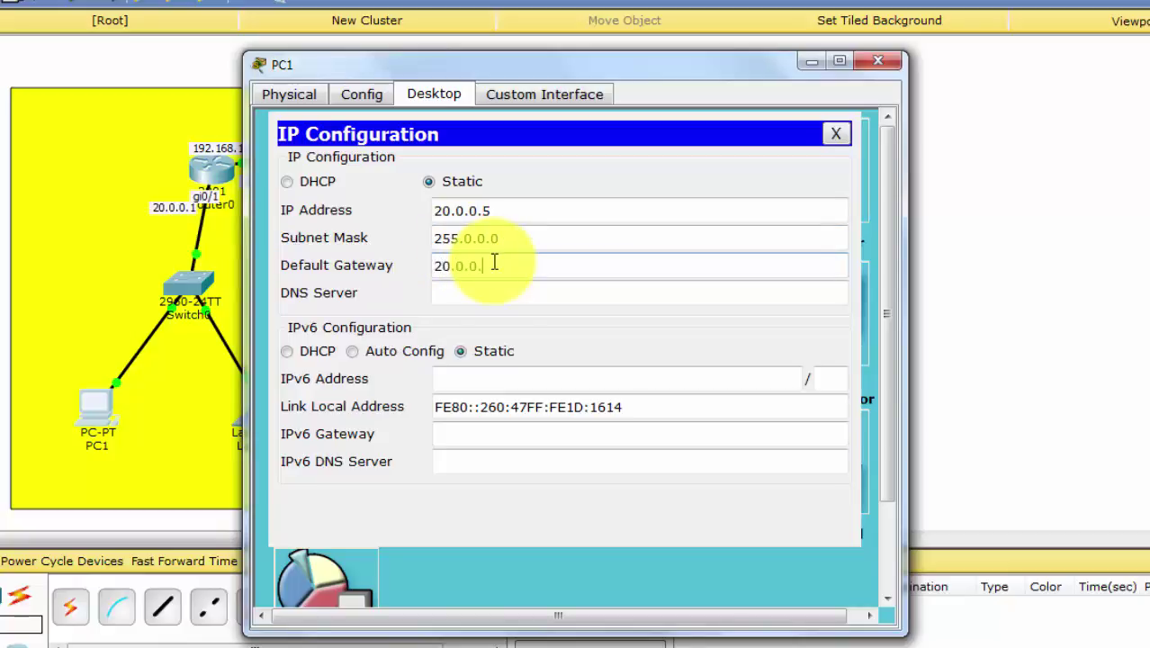
{"action": "left_click", "coordinate": [836, 133]}
{"action": "left_click", "coordinate": [869, 62]}
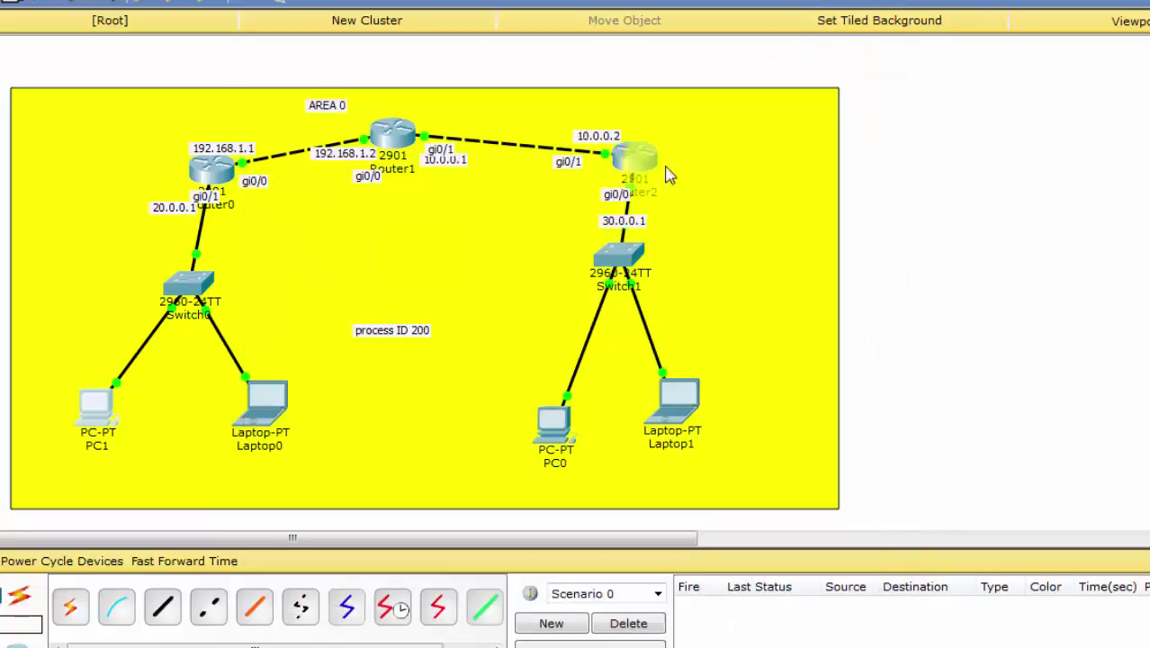
Give Laptop1 the static IP address 30.0.0.5 with subnet mask 255.0.0.0, keeping its window clear of the routers.
{"action": "left_click", "coordinate": [680, 405]}
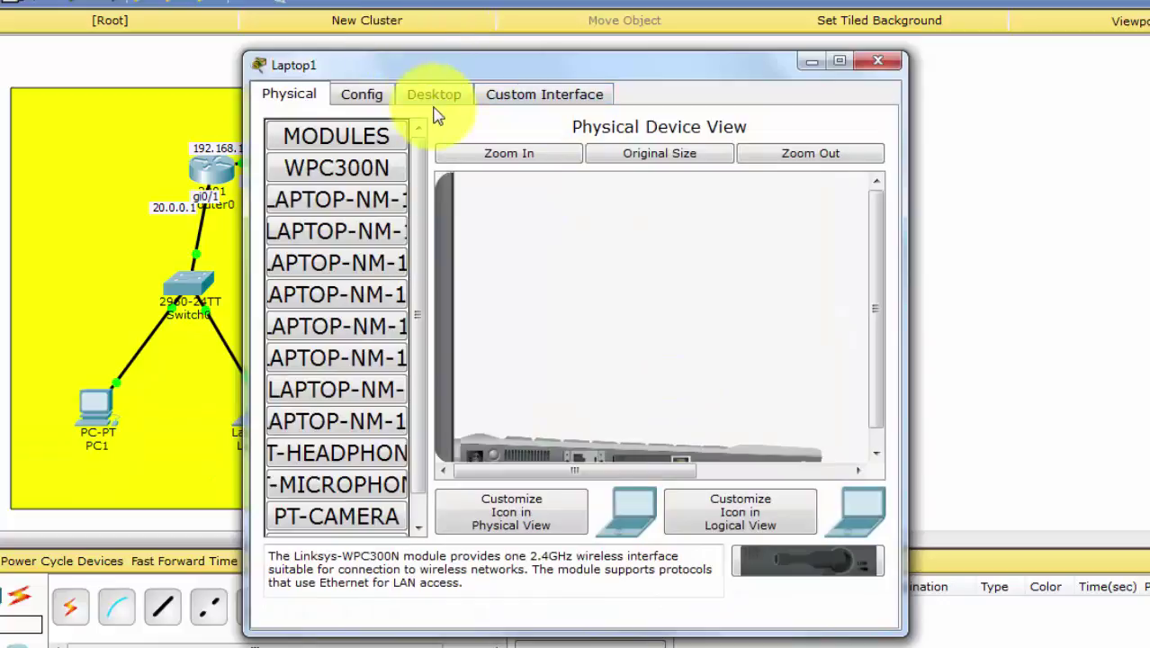
{"action": "left_click", "coordinate": [434, 100]}
{"action": "left_click", "coordinate": [326, 171]}
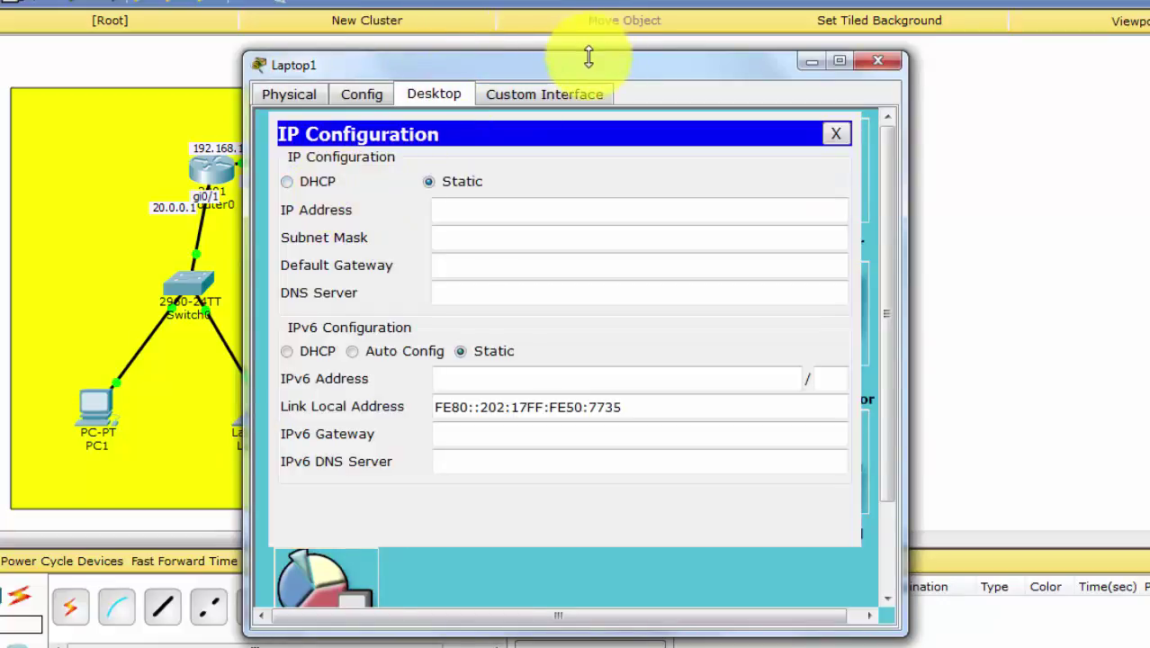
{"action": "left_click_drag", "start_coordinate": [589, 52], "coordinate": [749, 285]}
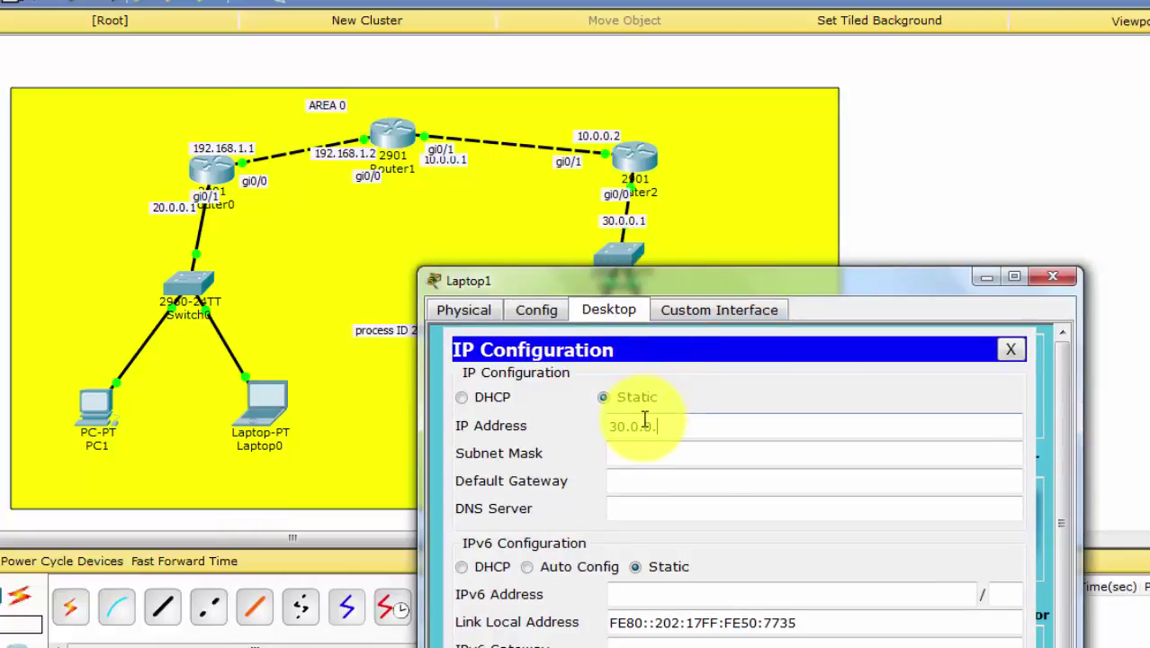
{"action": "left_click", "coordinate": [621, 454]}
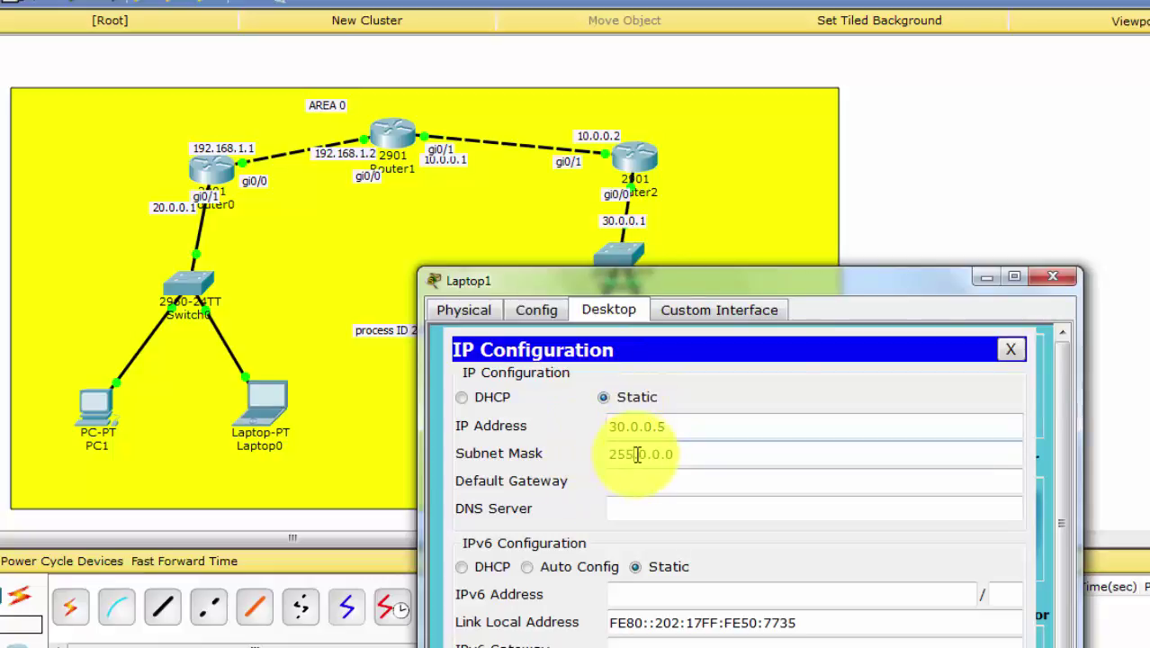
Set Laptop1's default gateway to Router2's LAN address 30.0.0.1 and close the IP configuration.
{"action": "left_click", "coordinate": [658, 487]}
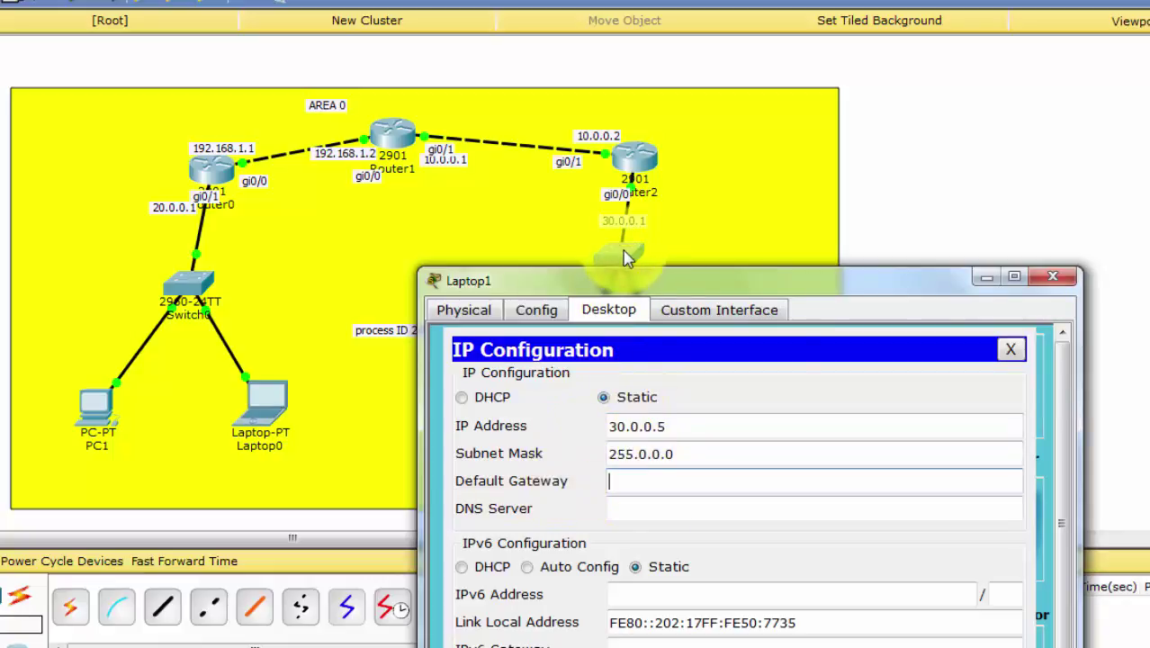
{"action": "left_click_drag", "start_coordinate": [638, 282], "coordinate": [617, 498]}
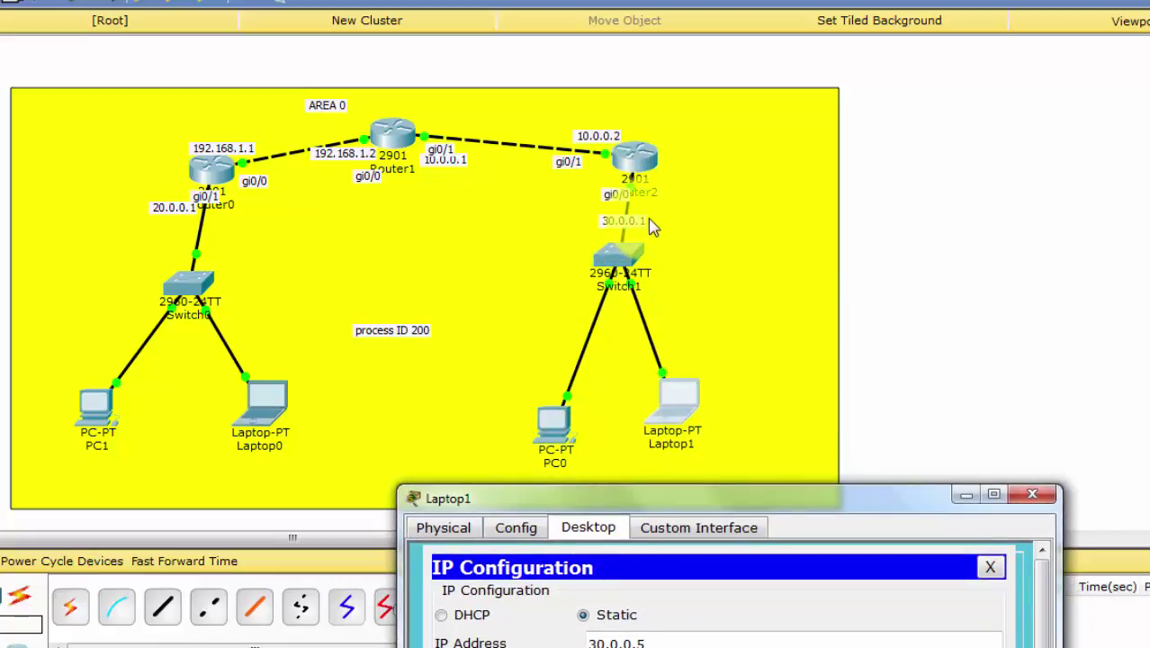
{"action": "left_click_drag", "start_coordinate": [662, 494], "coordinate": [666, 164]}
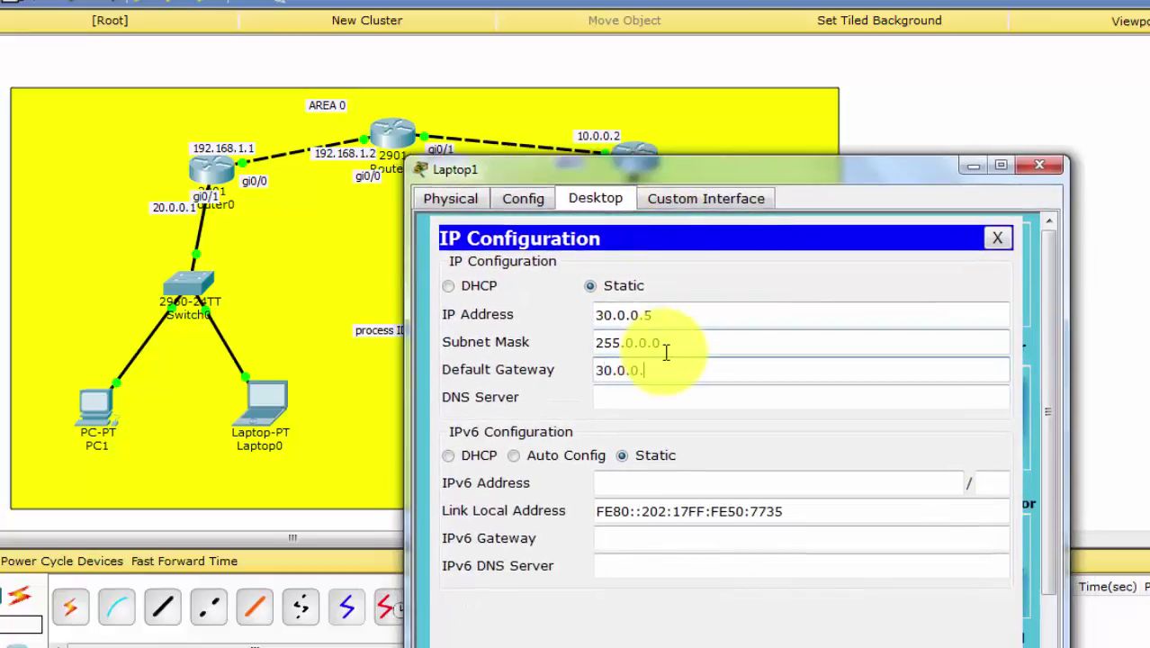
{"action": "left_click", "coordinate": [998, 237]}
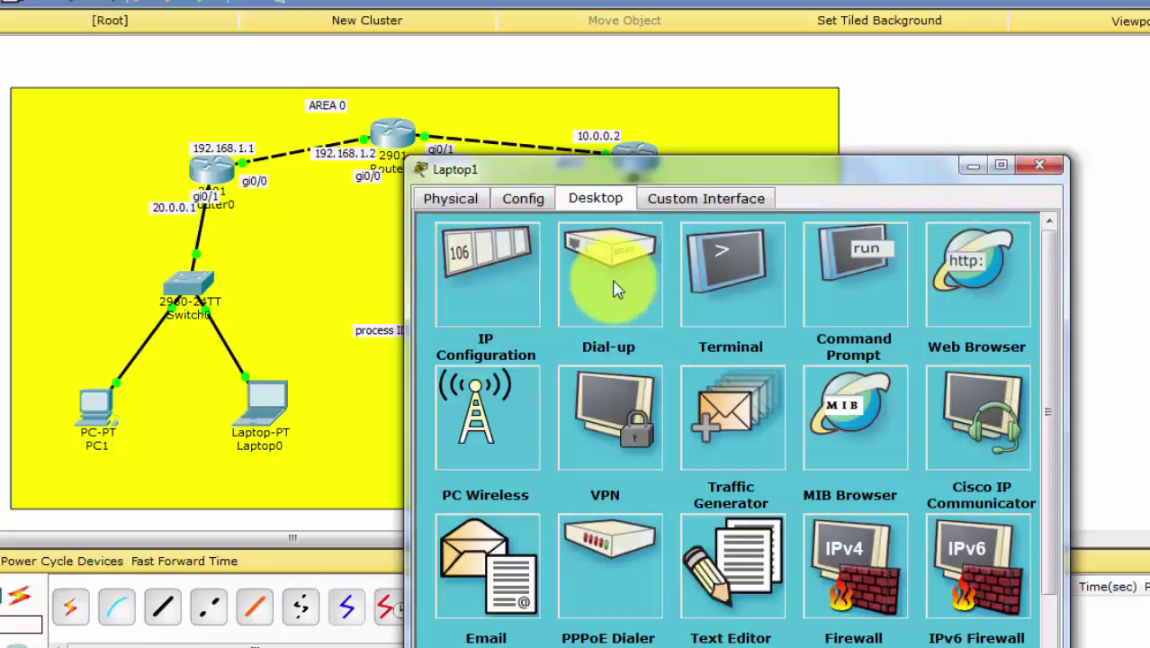
Ping PC1 at 20.0.0.5 from Laptop1's command prompt and bring the replies into view.
{"action": "left_click", "coordinate": [842, 290]}
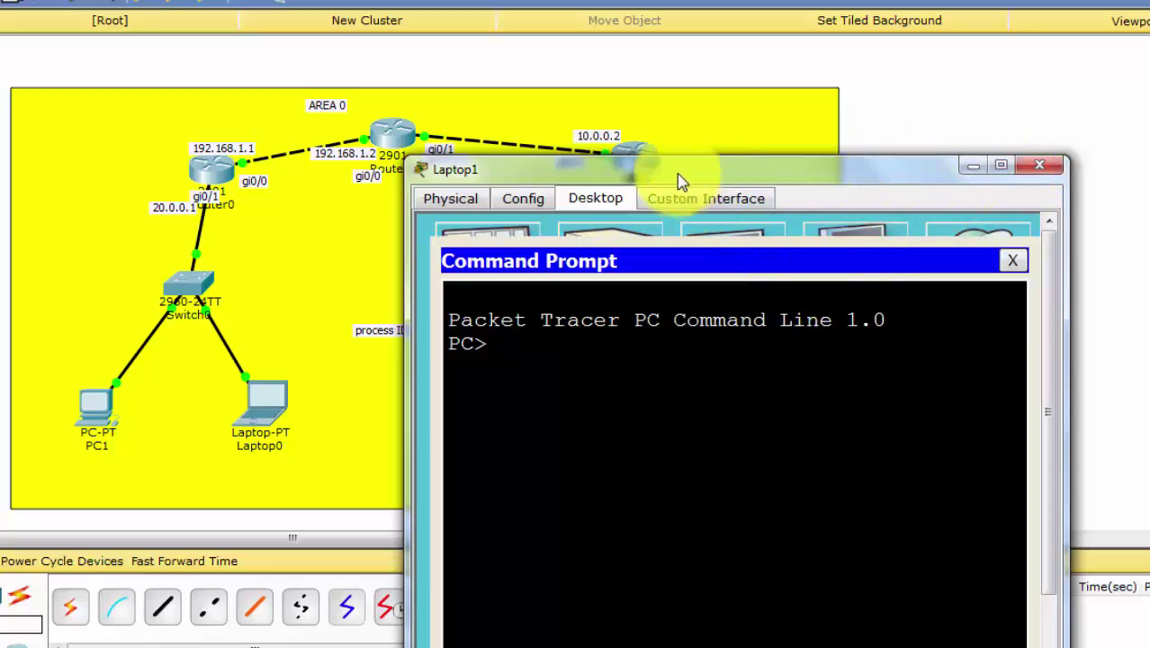
{"action": "left_click_drag", "start_coordinate": [711, 170], "coordinate": [837, 315]}
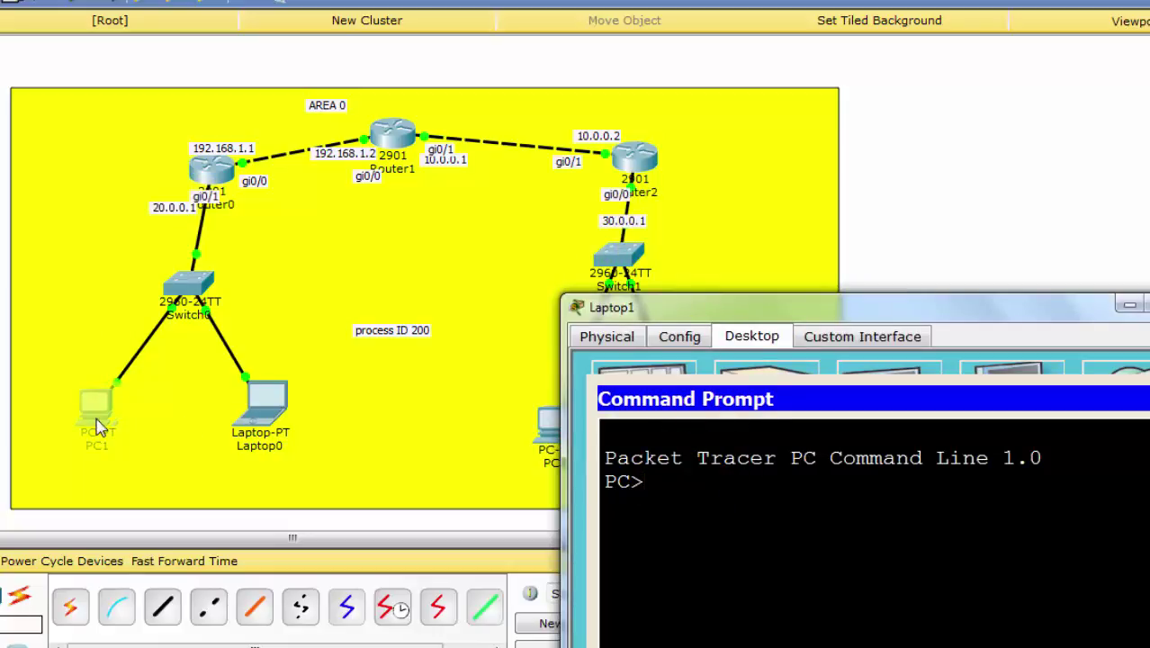
{"action": "left_click", "coordinate": [859, 451]}
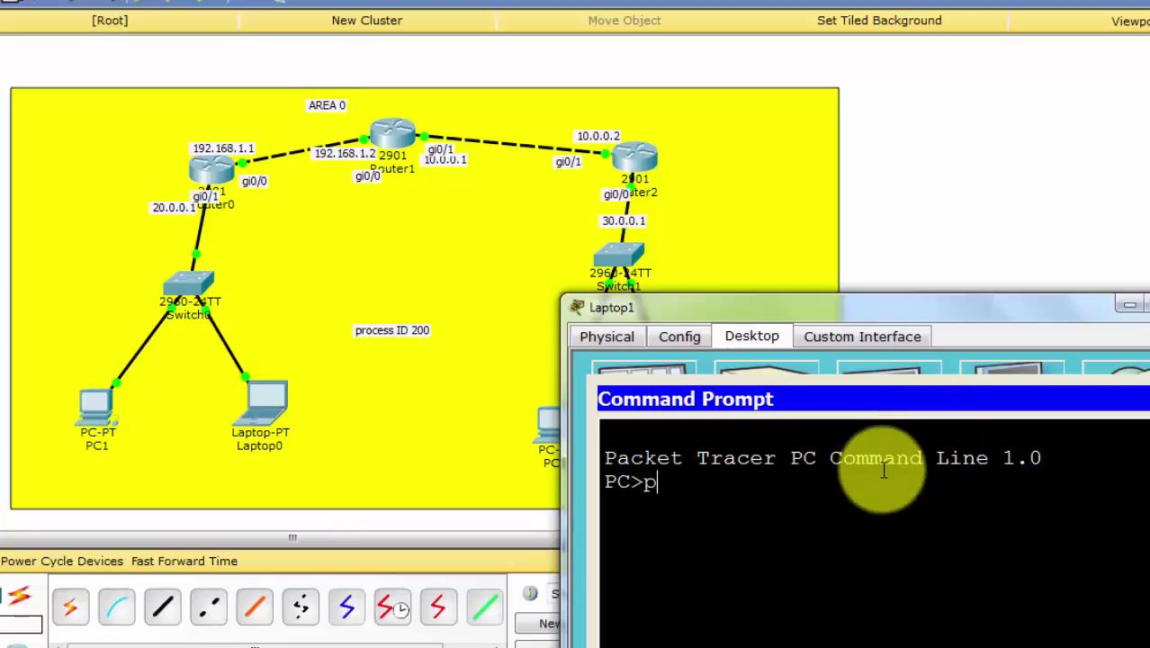
{"action": "type", "text": "ping 20.0.0.5"}
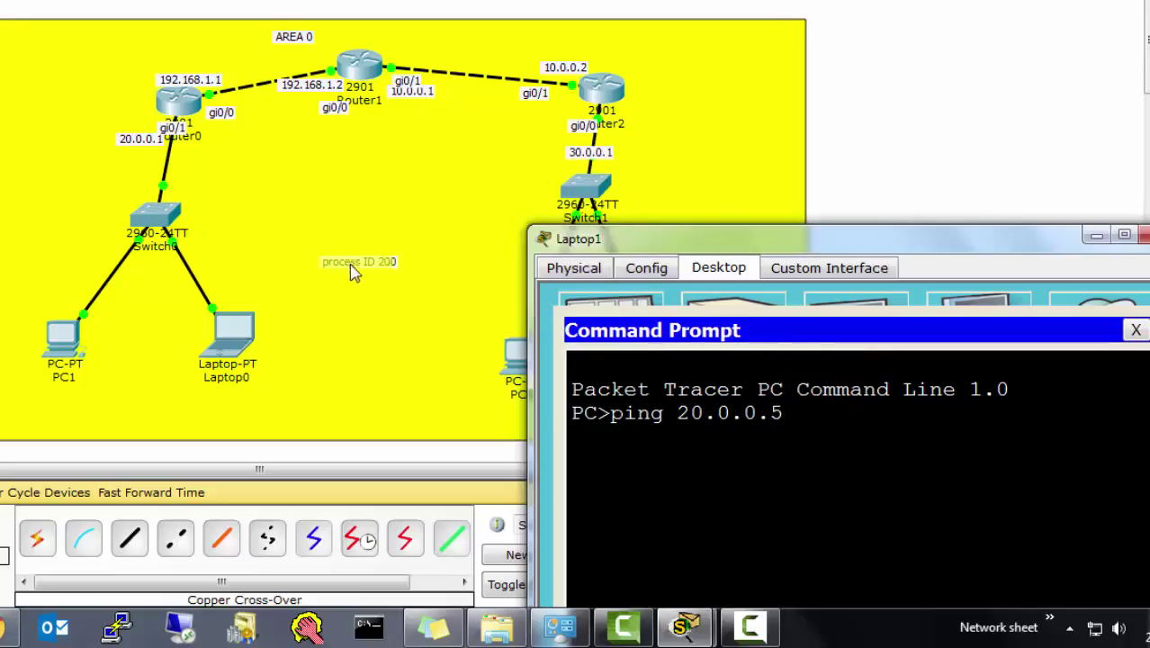
{"action": "left_click", "coordinate": [806, 488]}
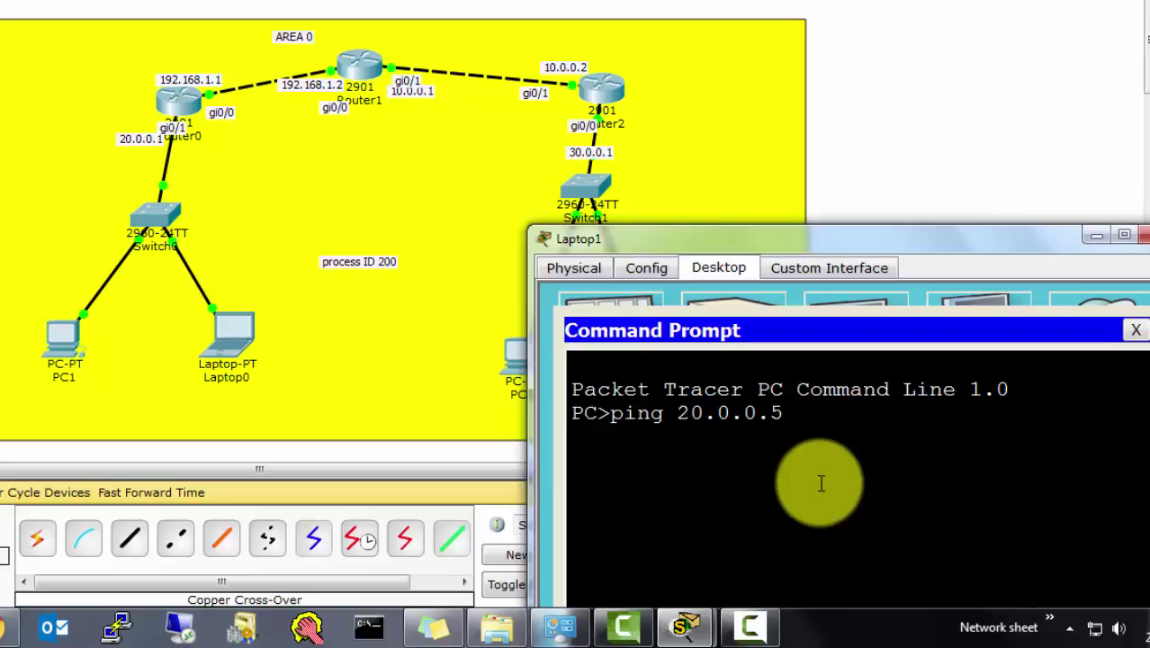
{"action": "key", "text": "Return"}
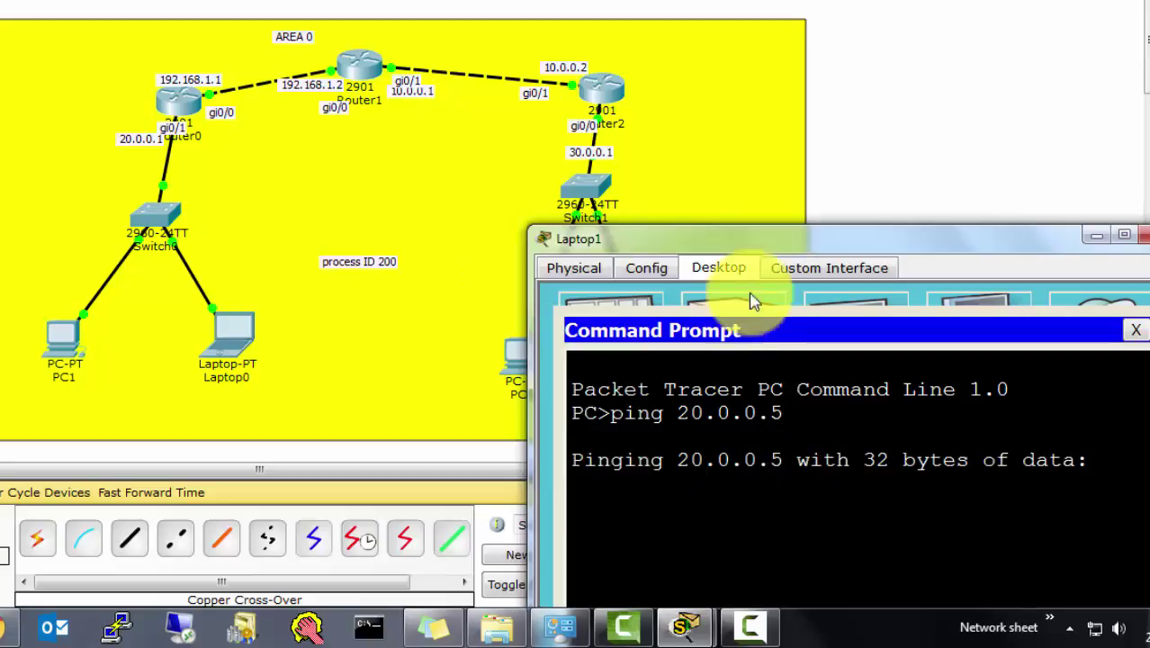
{"action": "left_click_drag", "start_coordinate": [788, 239], "coordinate": [763, 104]}
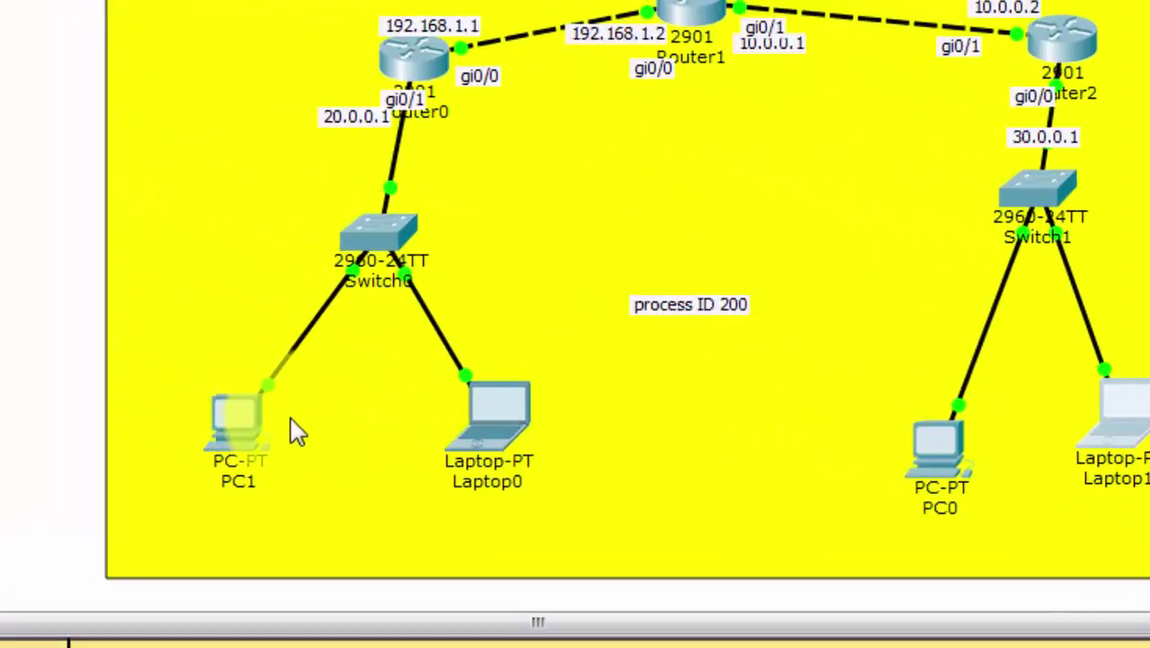
Ping Laptop1 at 30.0.0.5 from PC1's command prompt, then close PC1's window.
{"action": "left_click", "coordinate": [242, 420]}
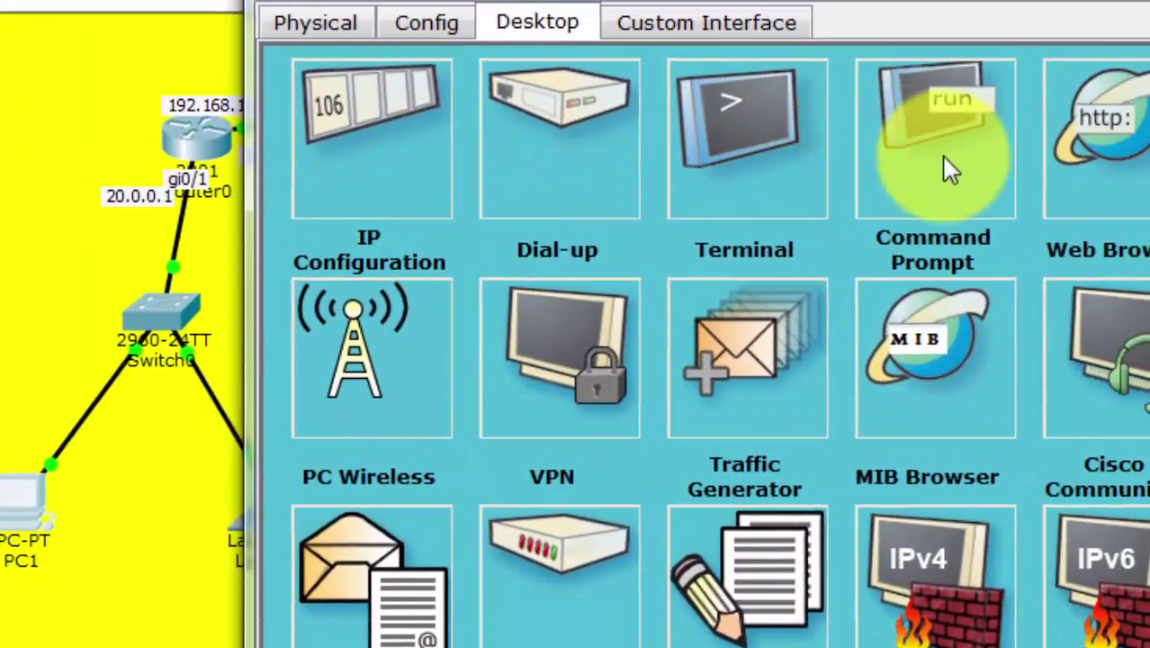
{"action": "left_click", "coordinate": [1149, 77]}
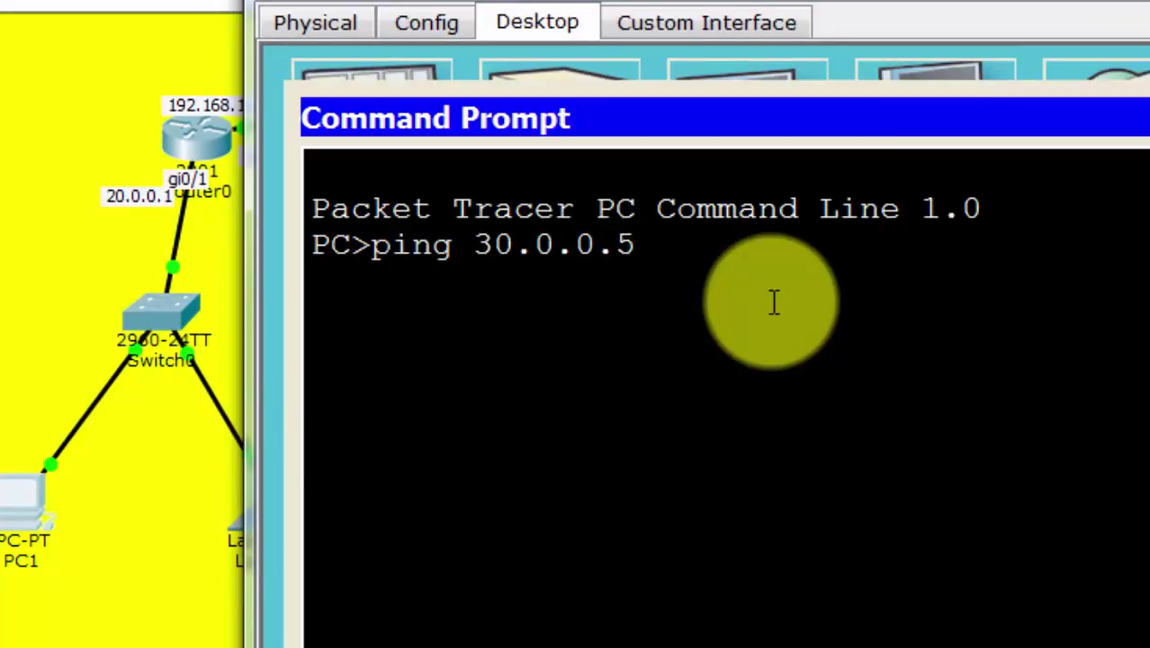
{"action": "key", "text": "Return"}
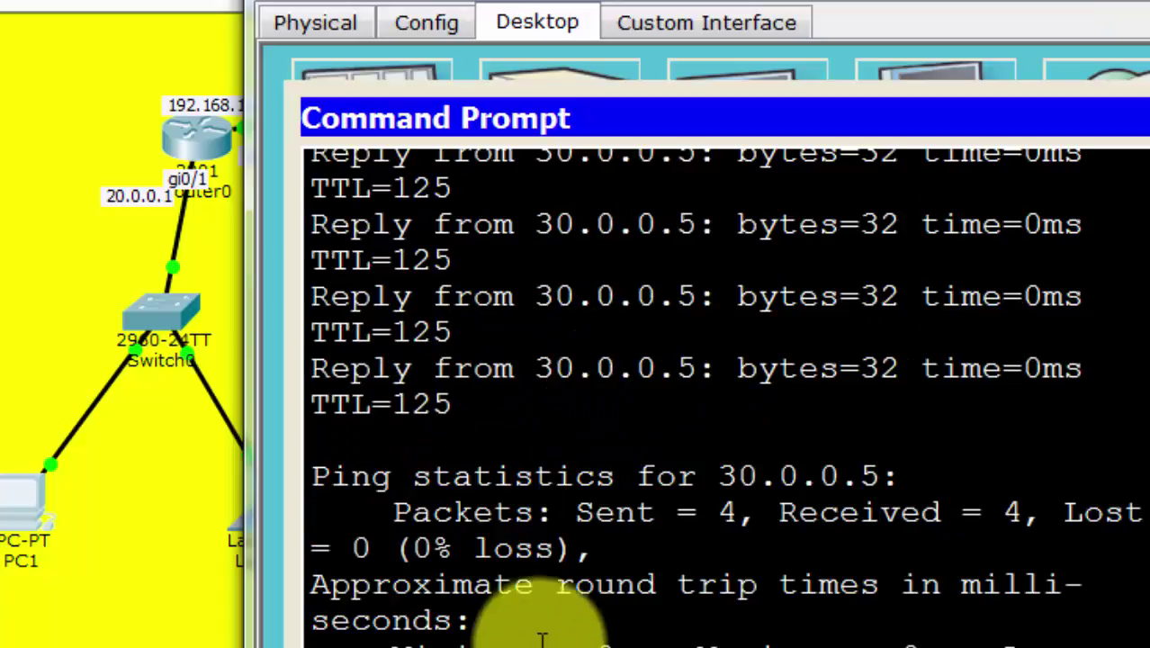
{"action": "left_click", "coordinate": [1145, 3]}
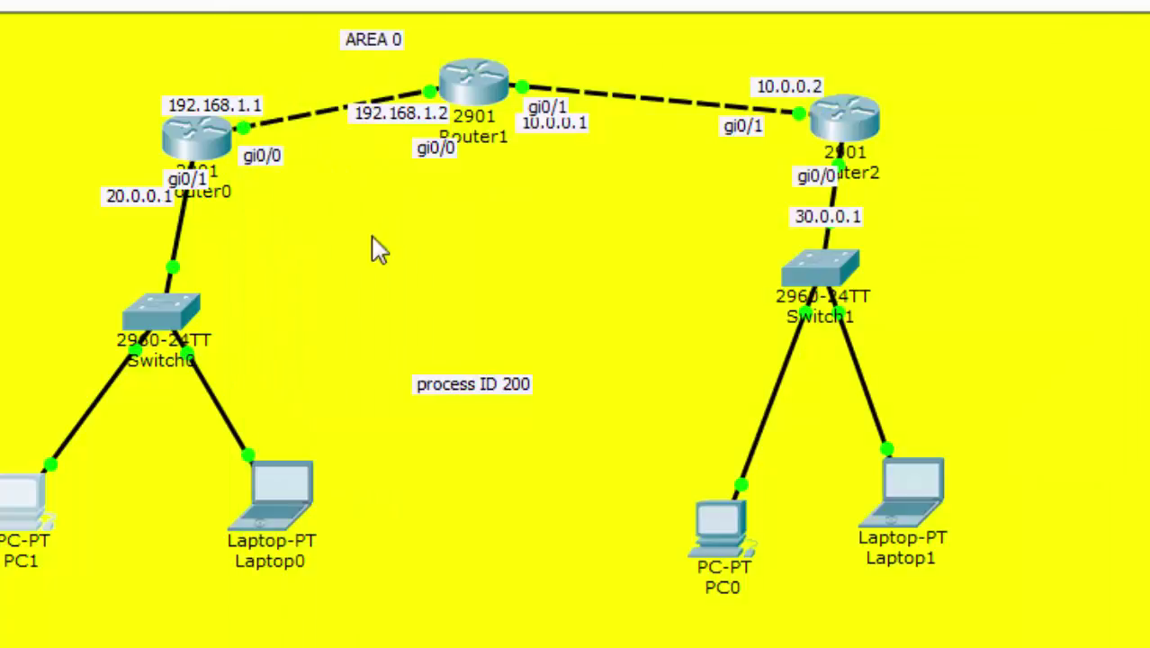